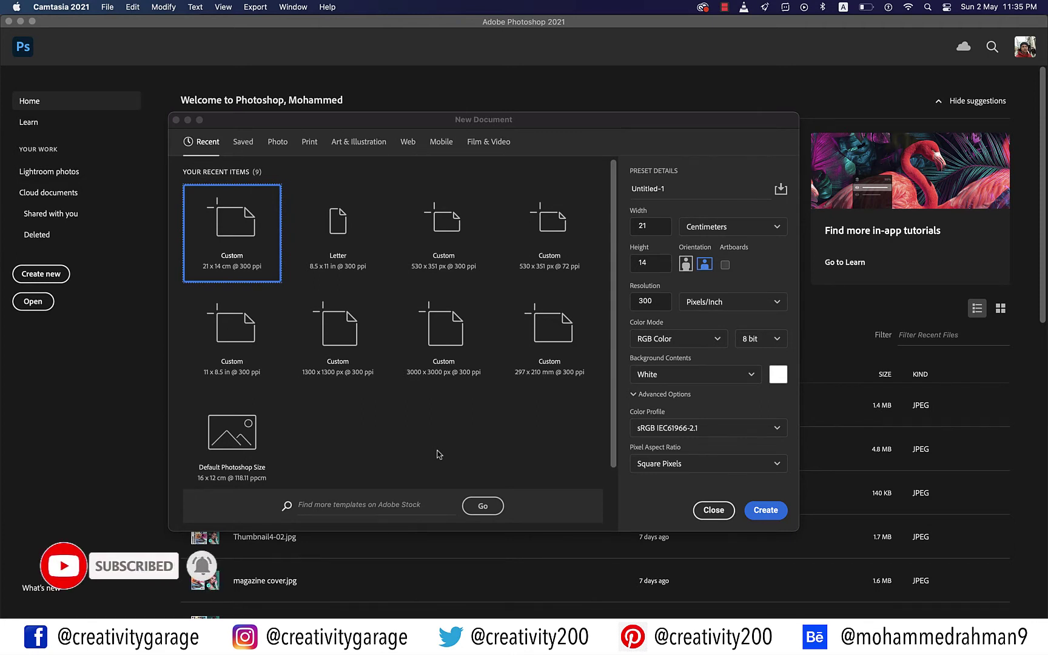
Create a new document 1280 pixels wide and 720 pixels high
click(728, 229)
click(704, 246)
double_click(650, 226)
text(128)
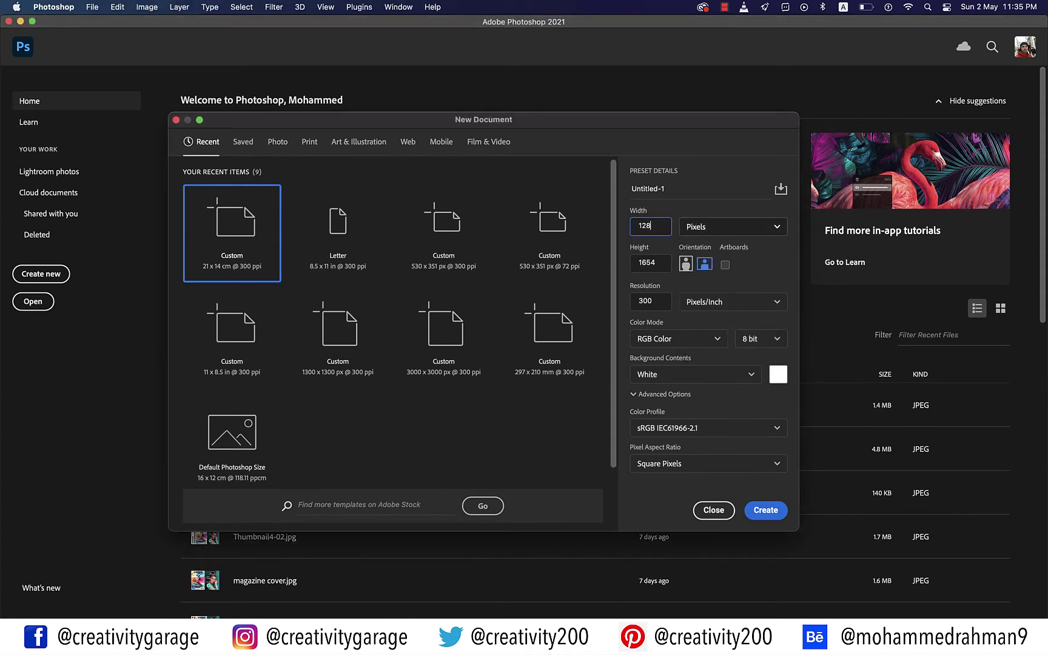
text(0)
key(Tab)
text(720)
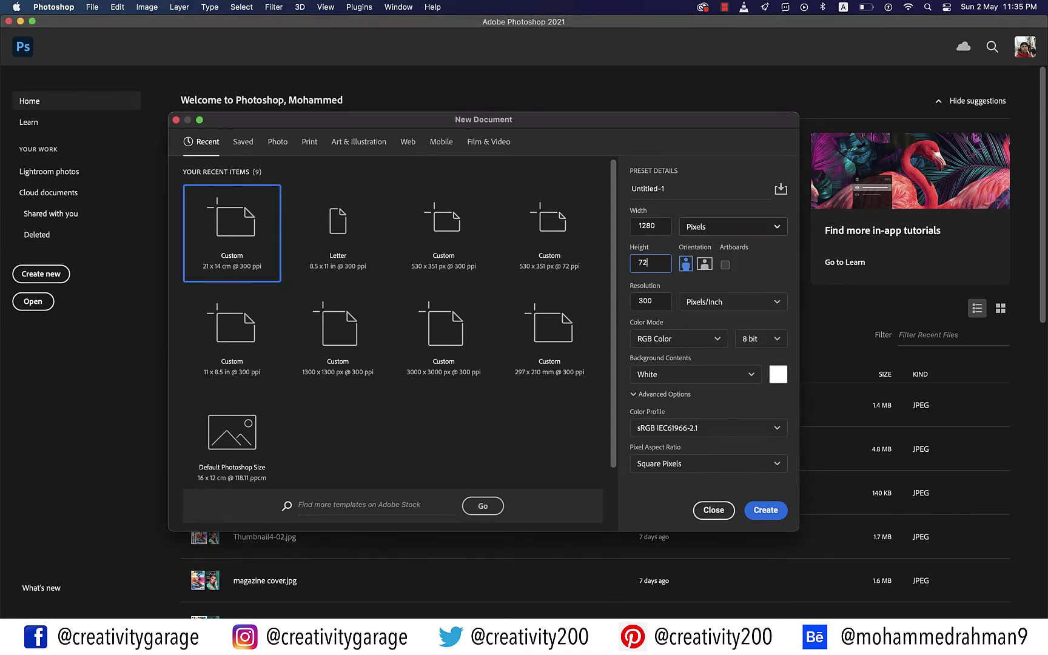
click(766, 510)
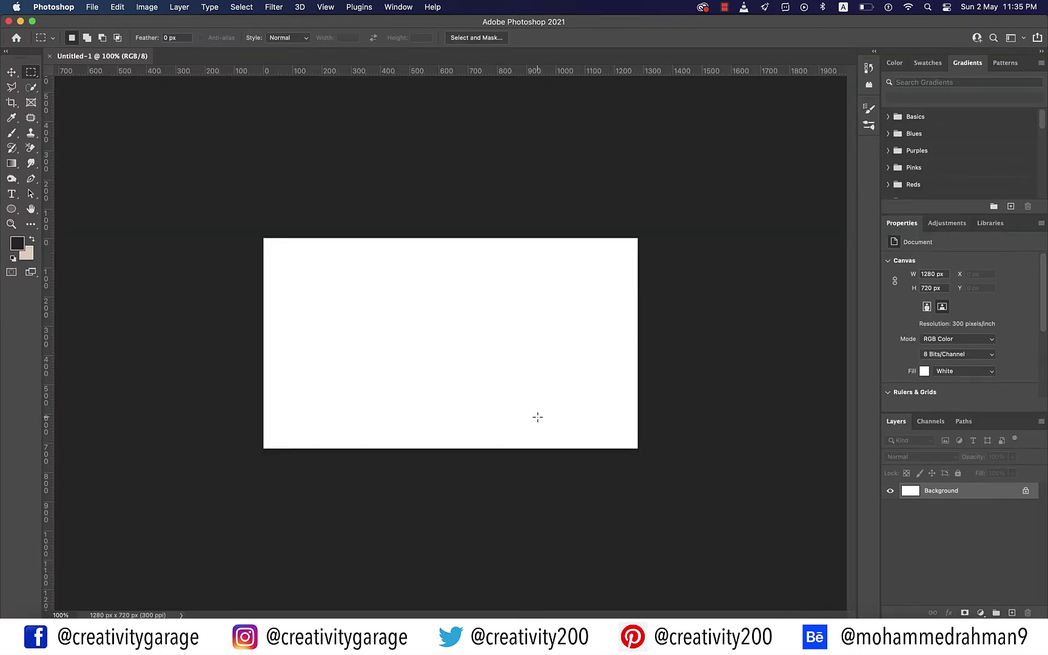
Open sorensen_leather.tif and move its leather image into the Untitled-1 document as a new layer
scroll(537, 417, up, 3)
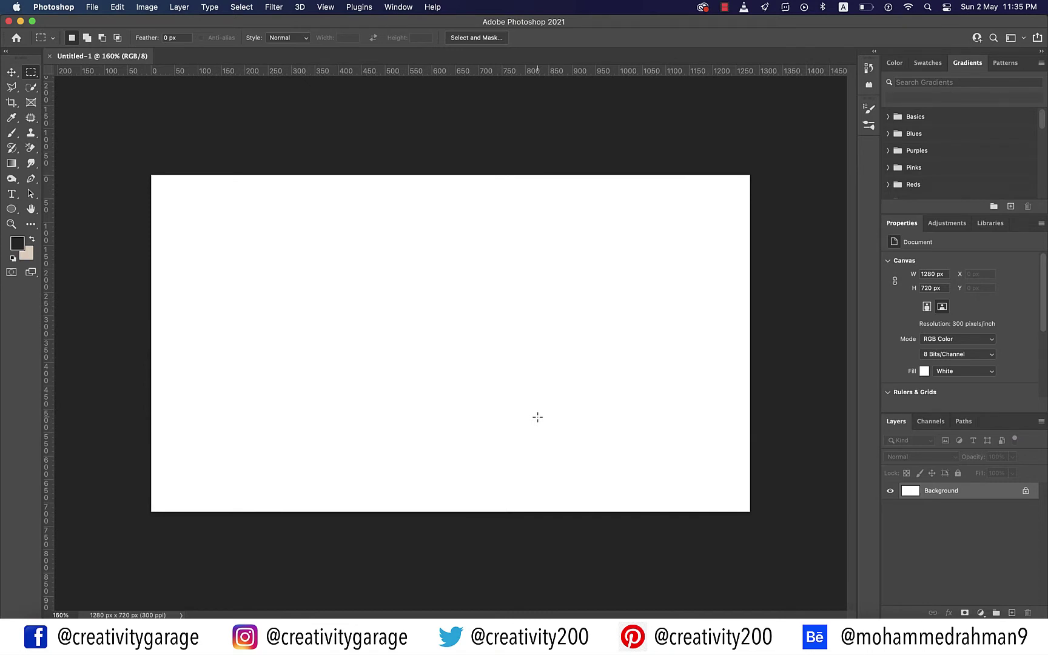
click(92, 7)
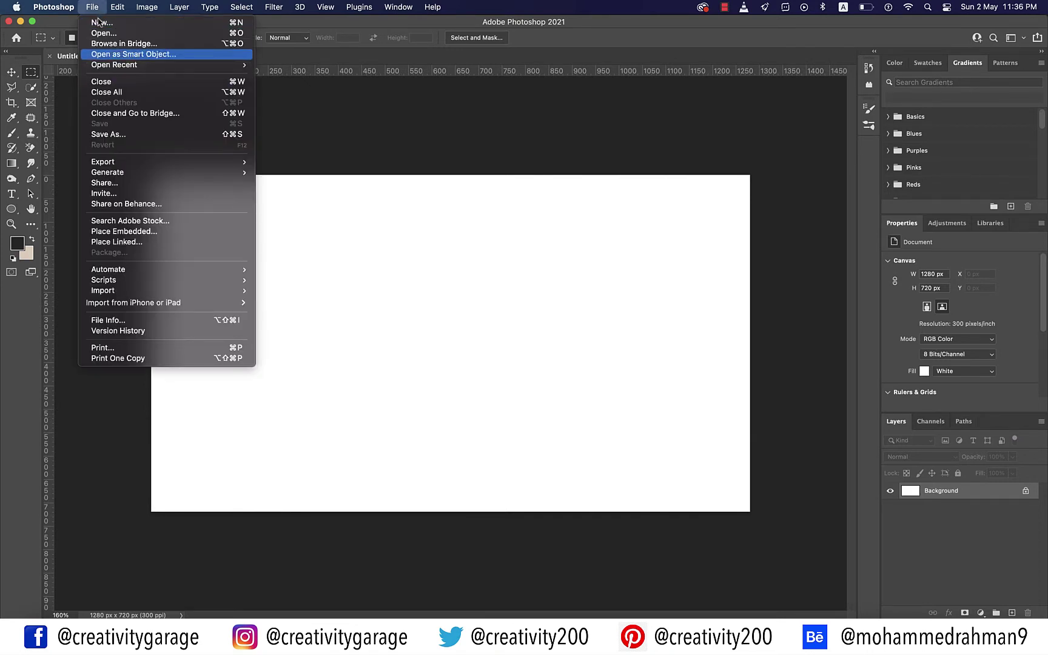
key(Escape)
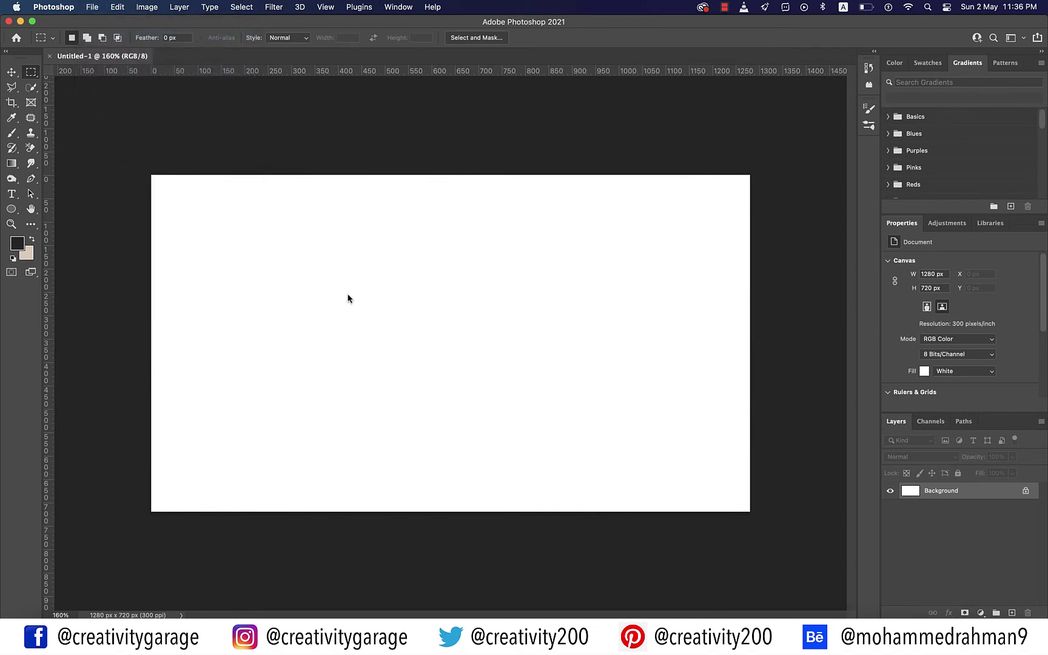
click(714, 346)
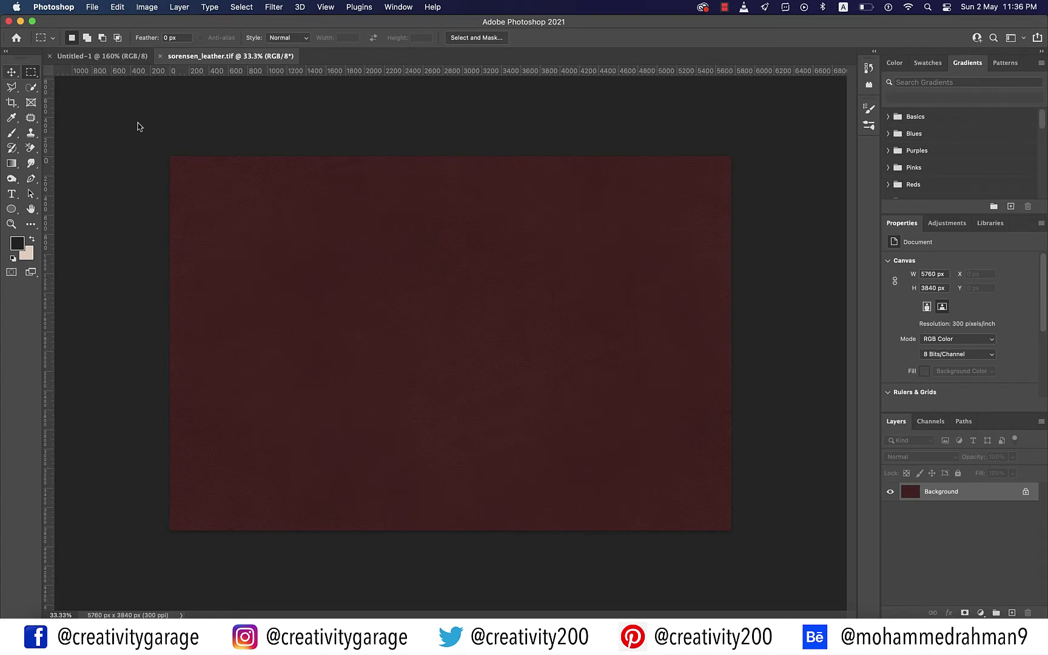
click(11, 71)
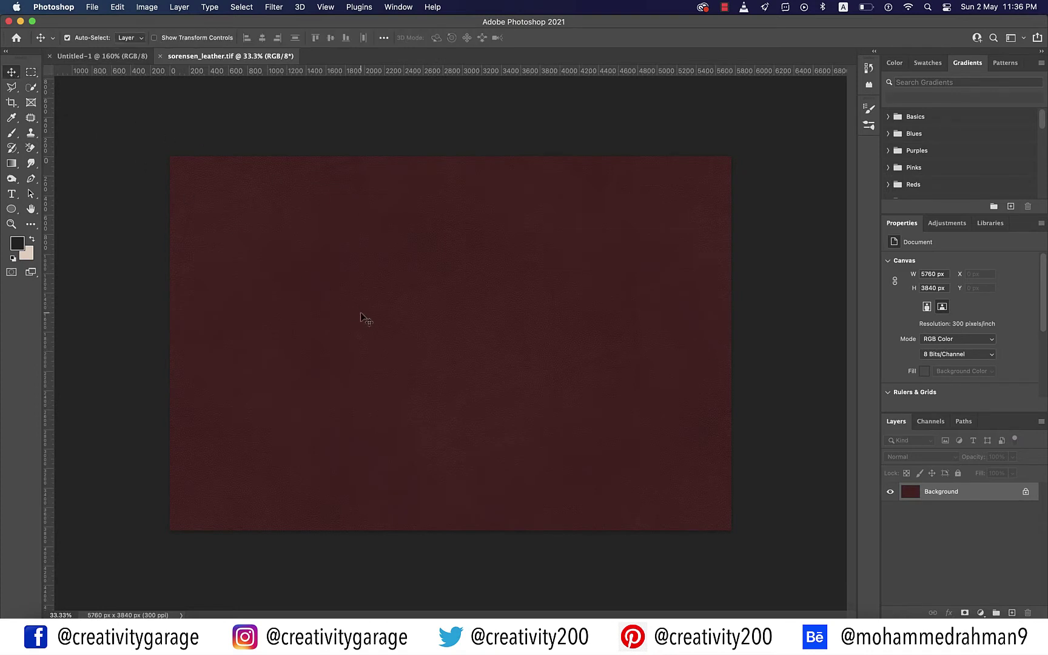
drag(360, 311, 376, 332)
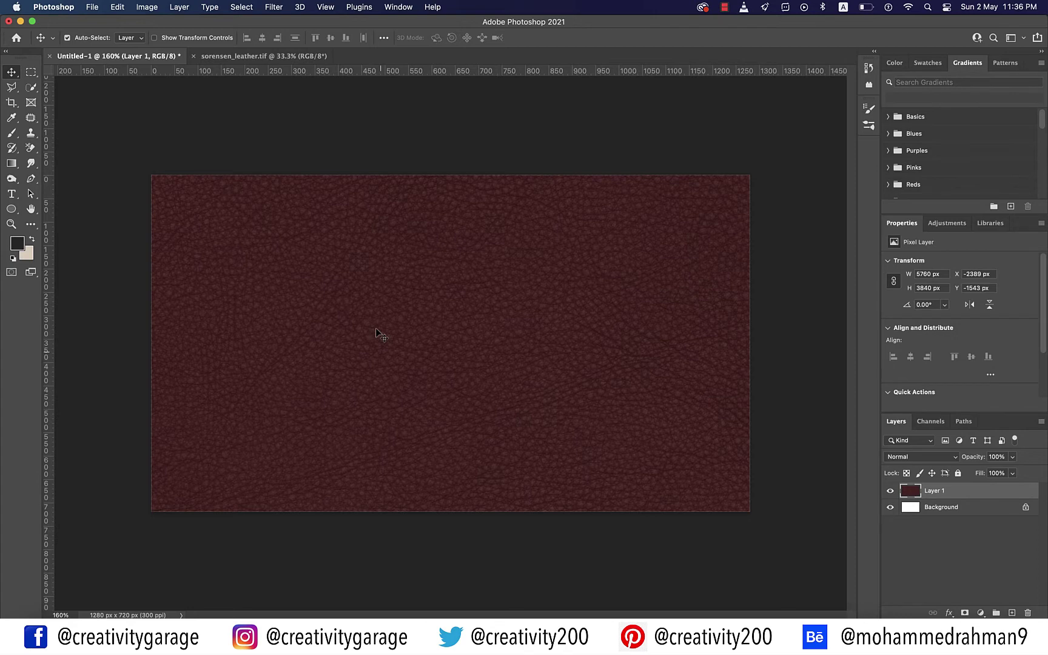
Scale the leather layer down to about 22.26% so that it just covers the width of the canvas
key(super)
key(super+t)
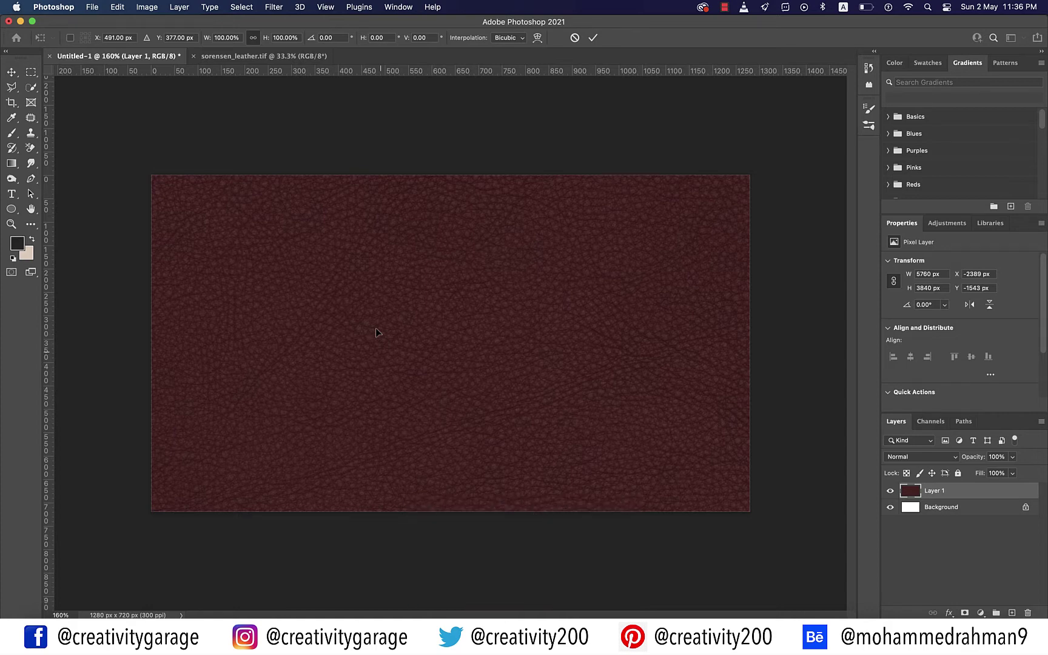
key(super+minus)
key(super+minus)
key(super+minus)
key(super+minus)
key(super+minus)
drag(597, 241, 485, 325)
drag(290, 447, 409, 360)
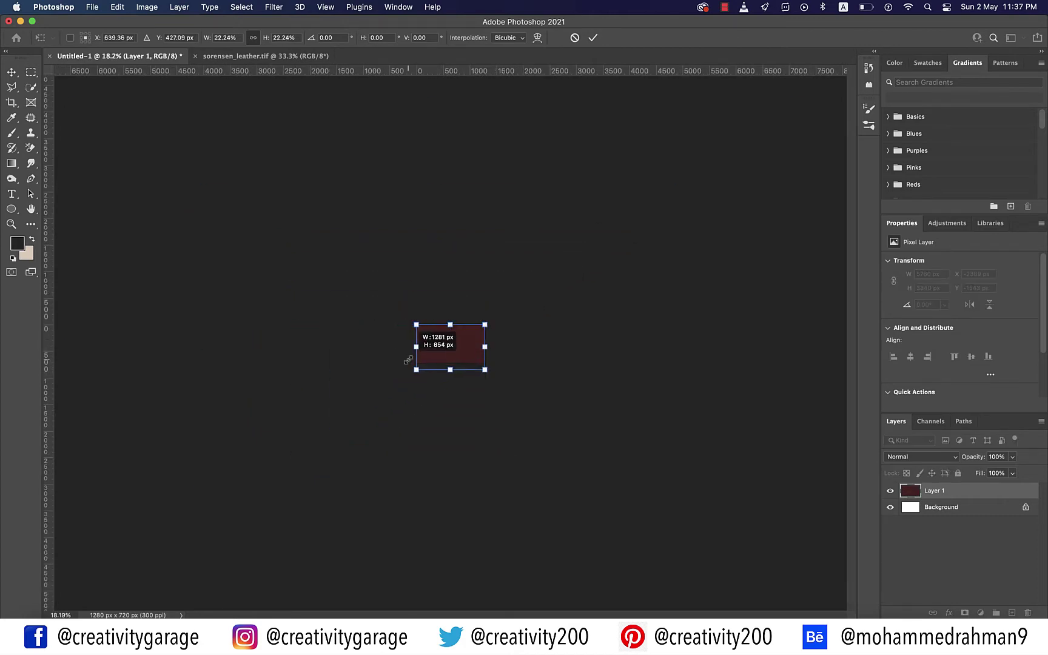
key(super+0)
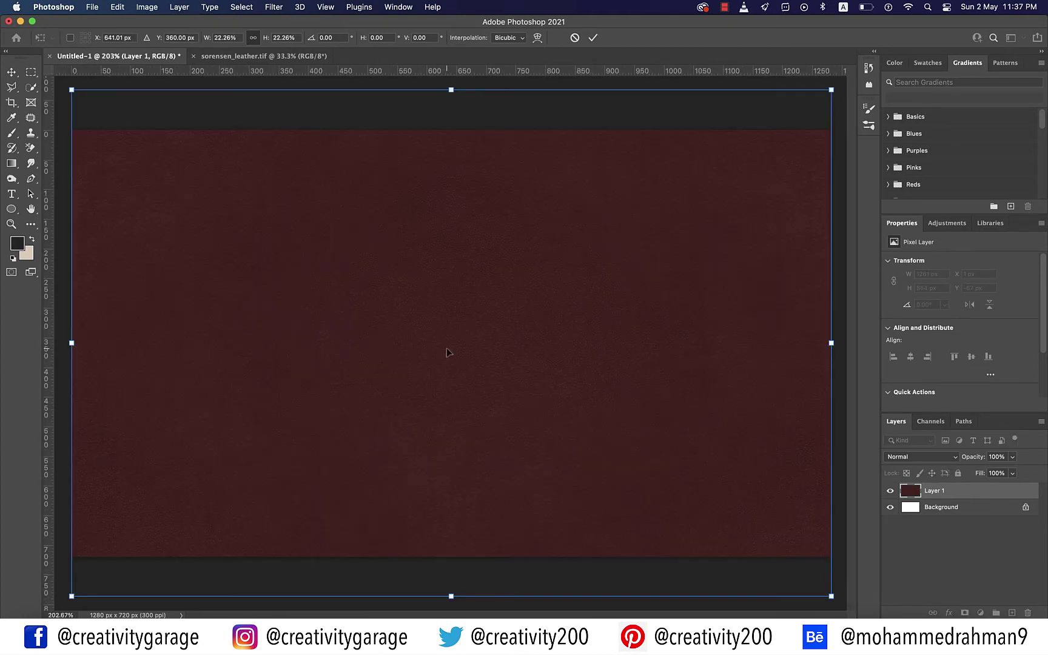
click(595, 38)
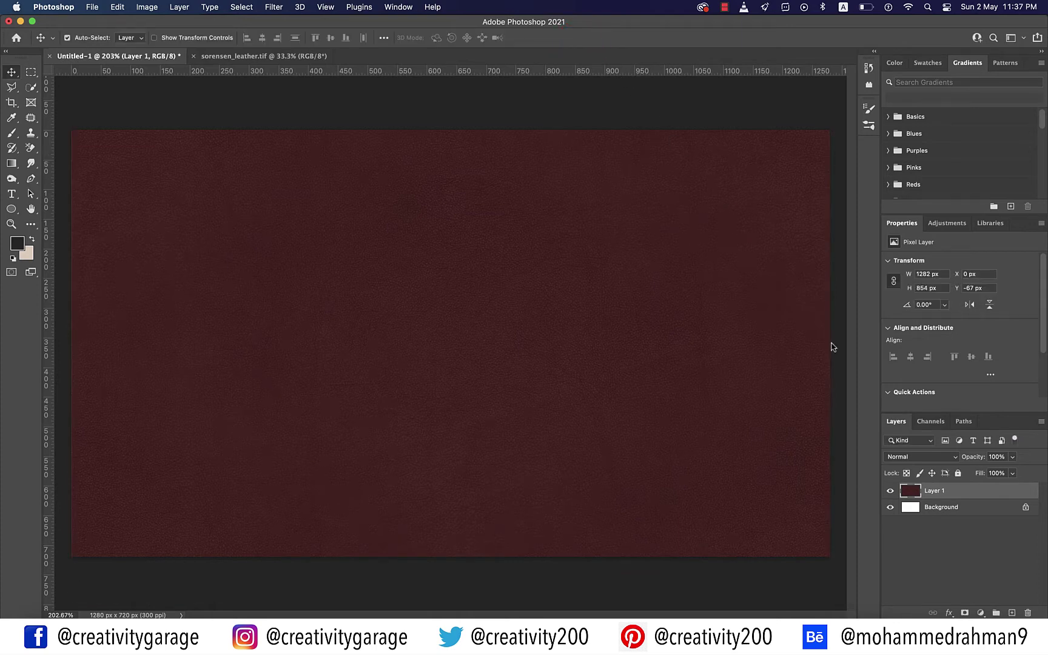
Rename the leather layer as texture
double_click(943, 490)
text(texture)
click(812, 570)
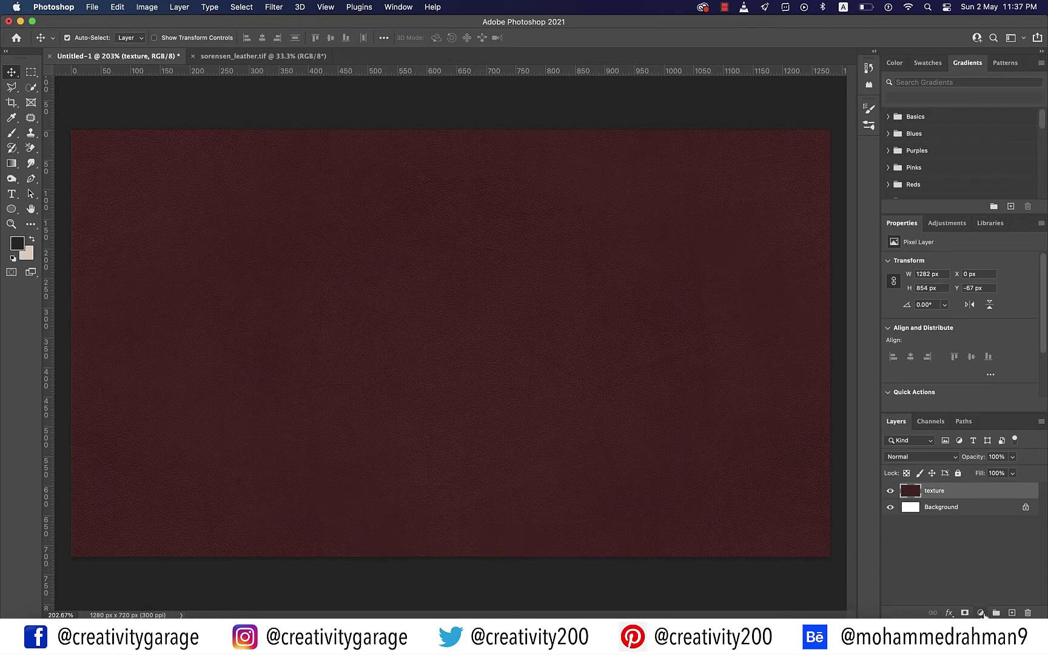
Add a Levels adjustment layer above the texture with the midtones at 1.1 and the highlights at 180
click(980, 612)
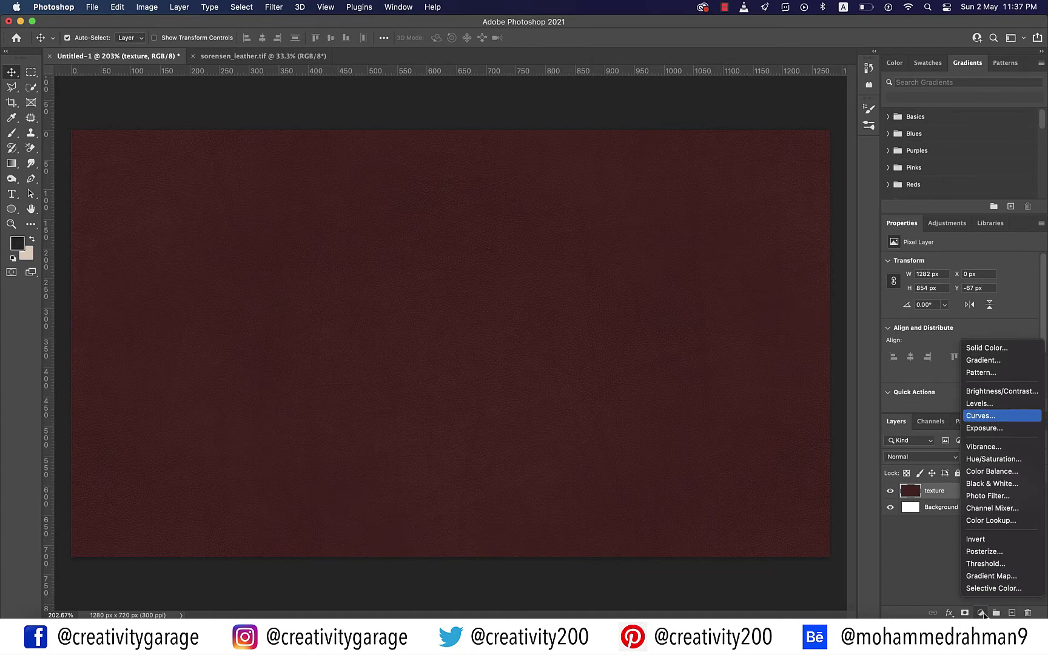
click(978, 404)
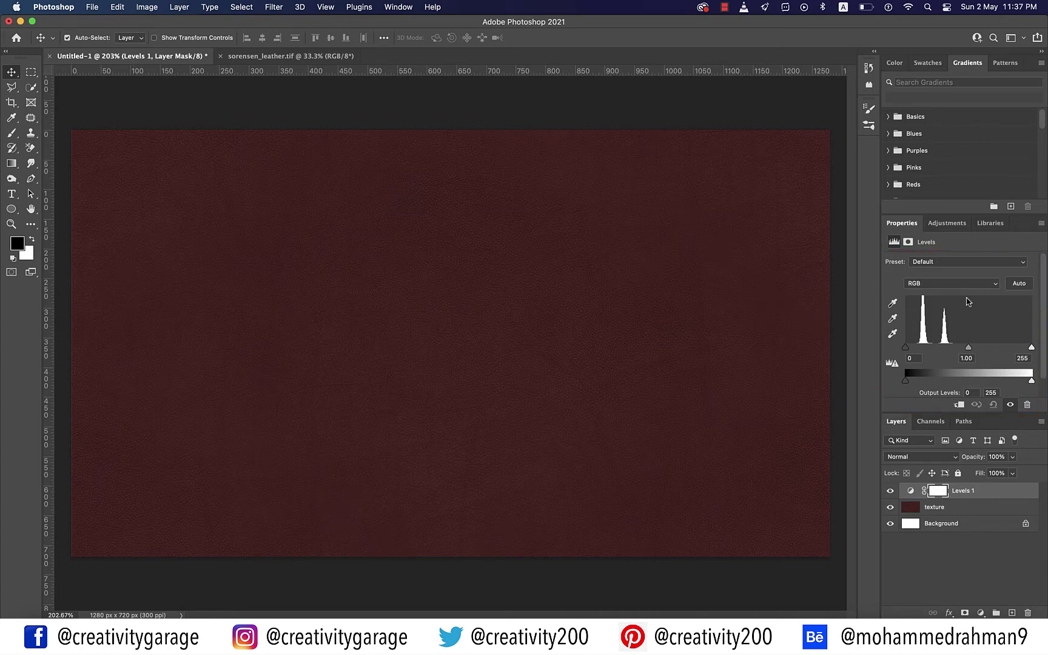
click(966, 358)
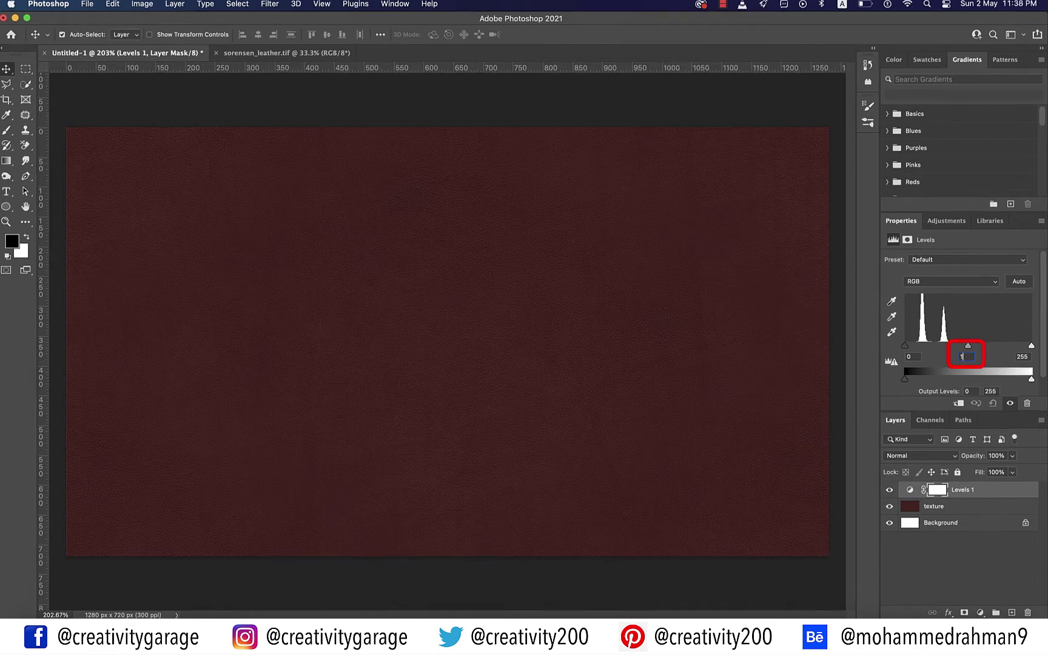
text(1.1)
key(Tab)
text(180)
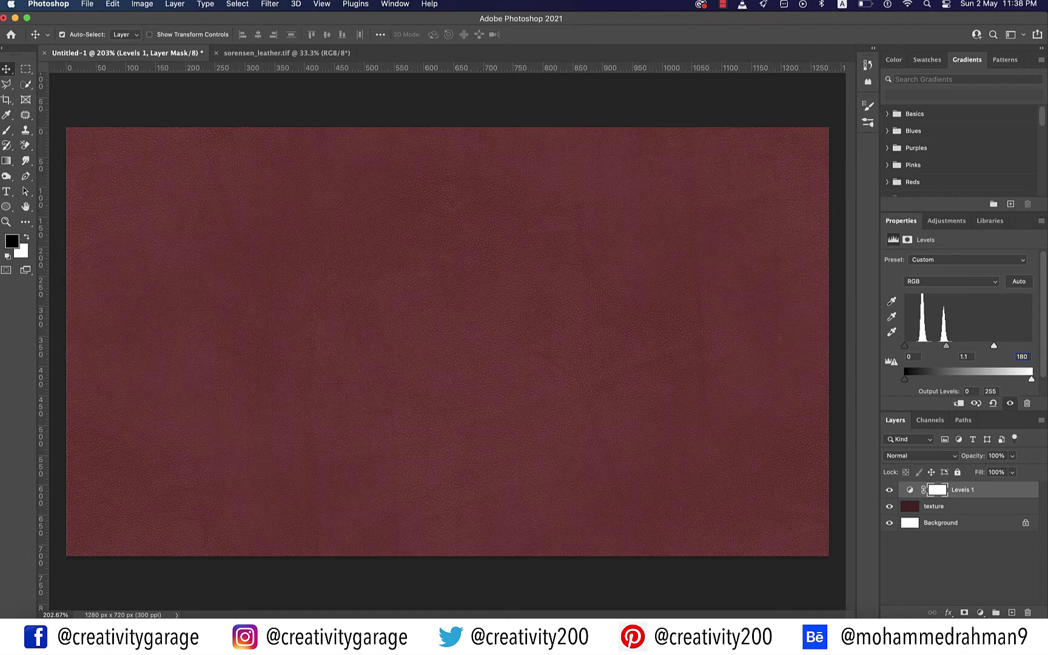
Add a Gradient fill layer with Radial style, Dither and Reverse enabled, and the scale at 250%
click(981, 613)
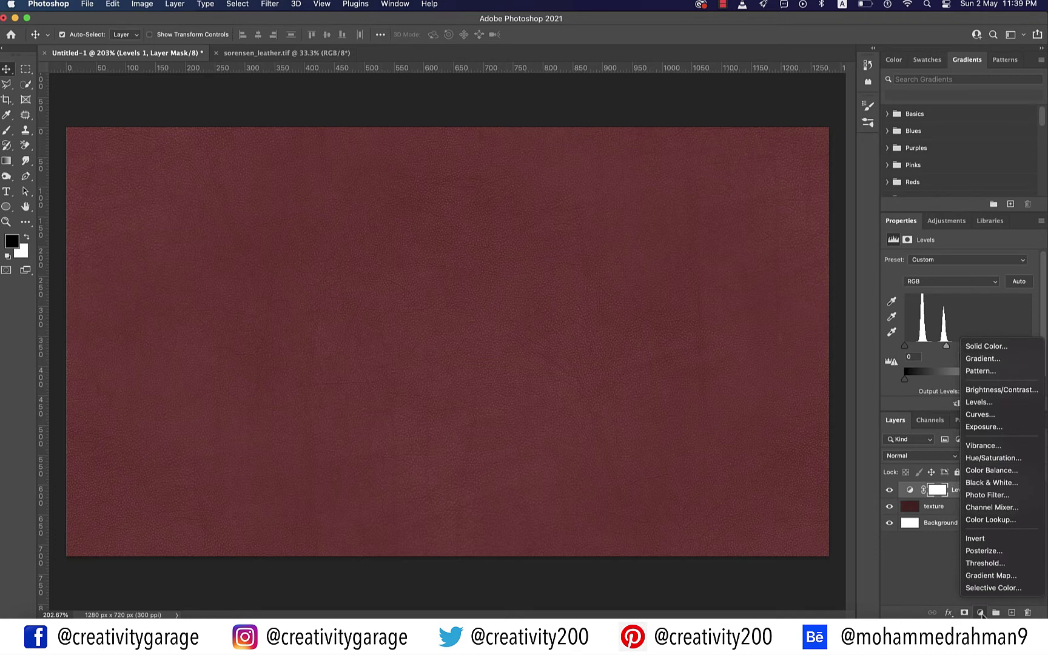
click(989, 359)
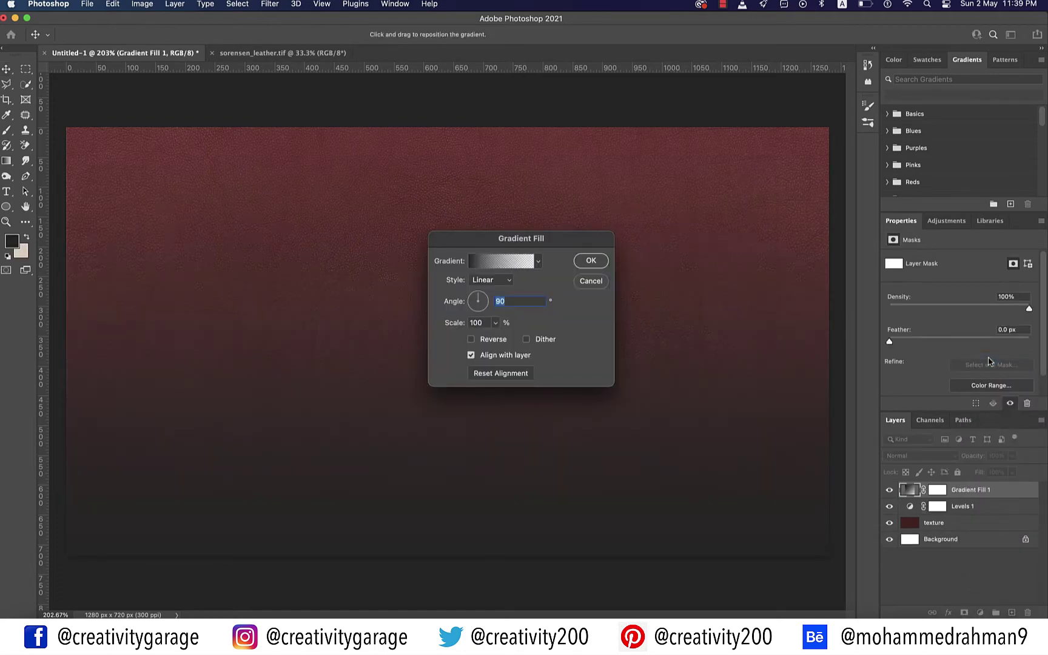
click(491, 279)
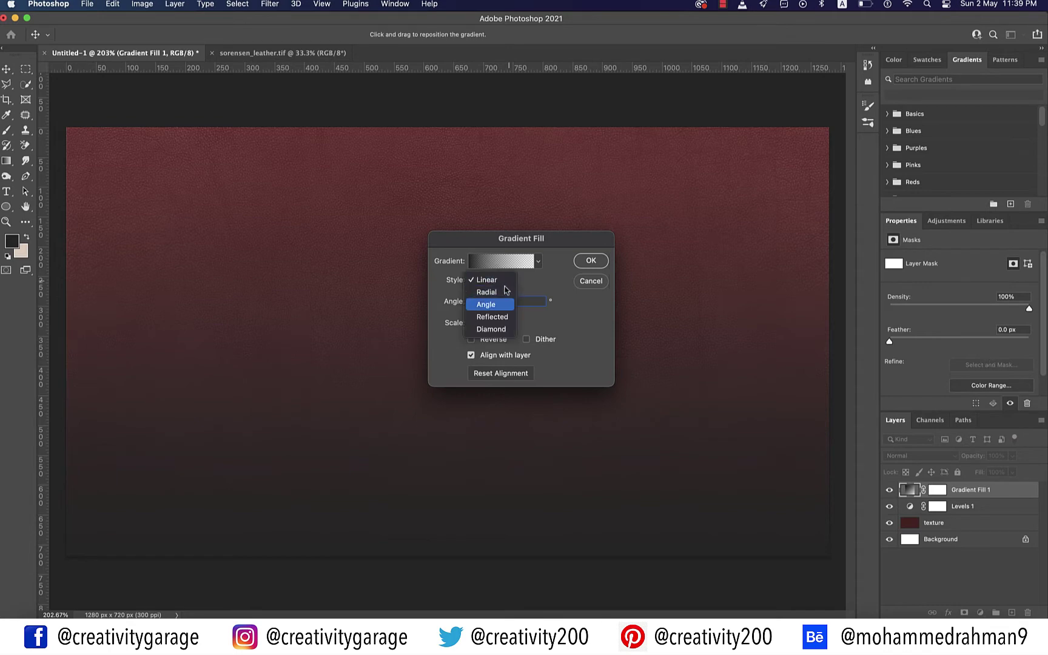
click(497, 293)
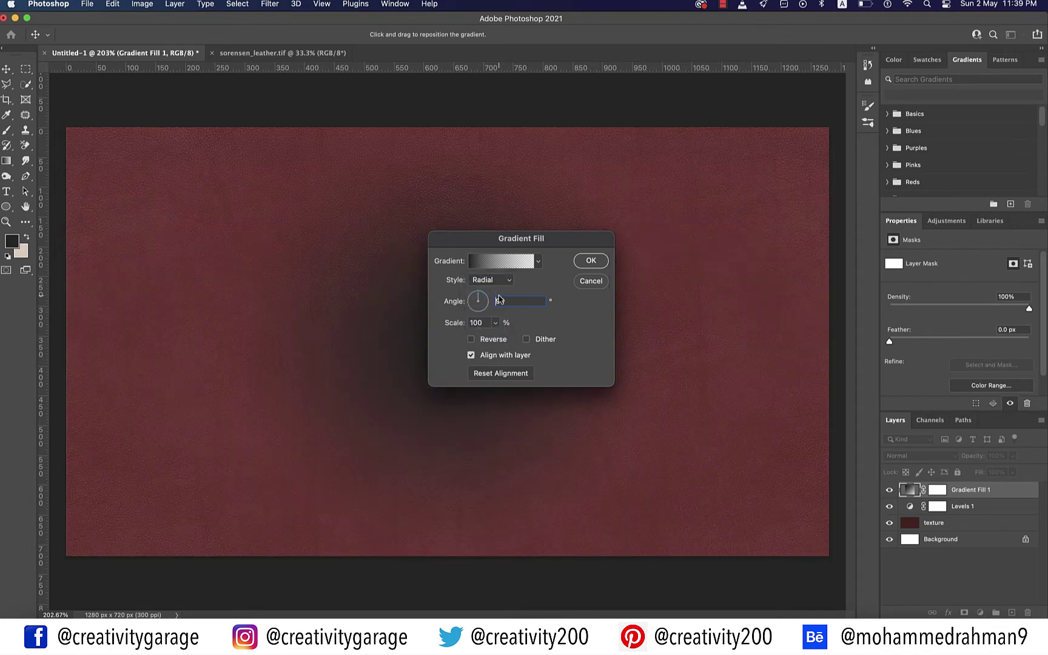
click(526, 339)
click(472, 340)
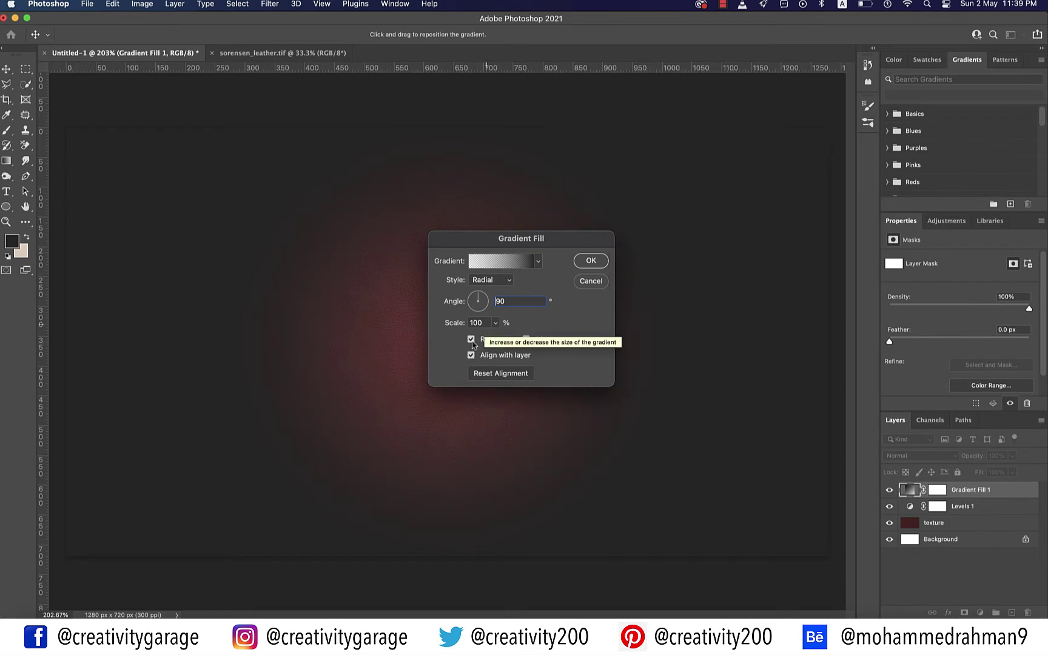
double_click(476, 322)
text(250)
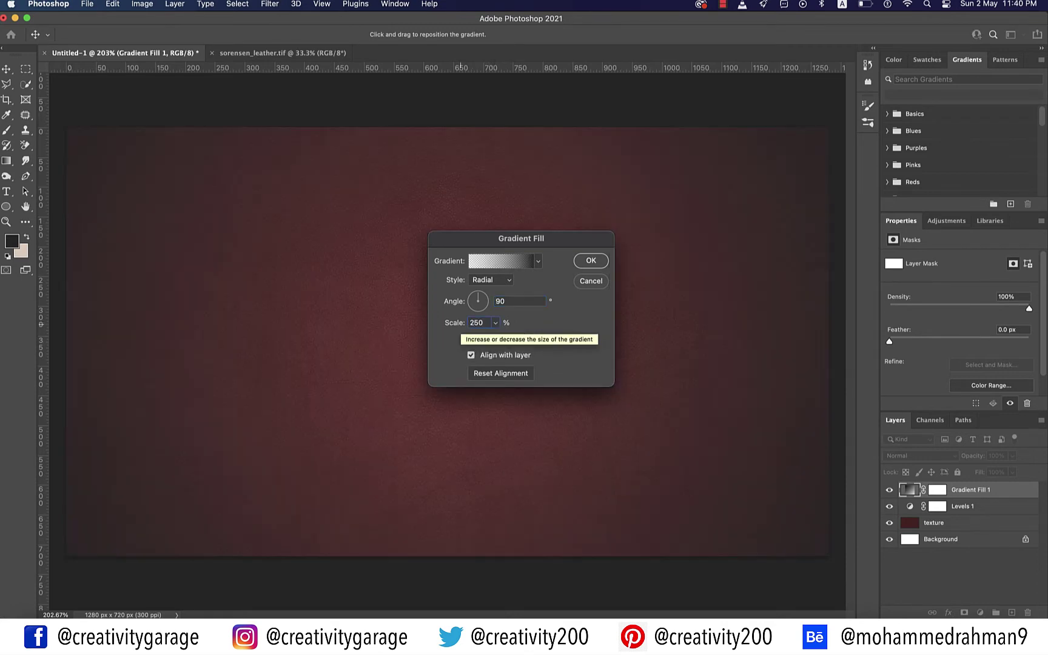
Set the fill gradient's first color stop to d6d6d6 and its last color stop to a6a6a6, and apply the fill
click(502, 261)
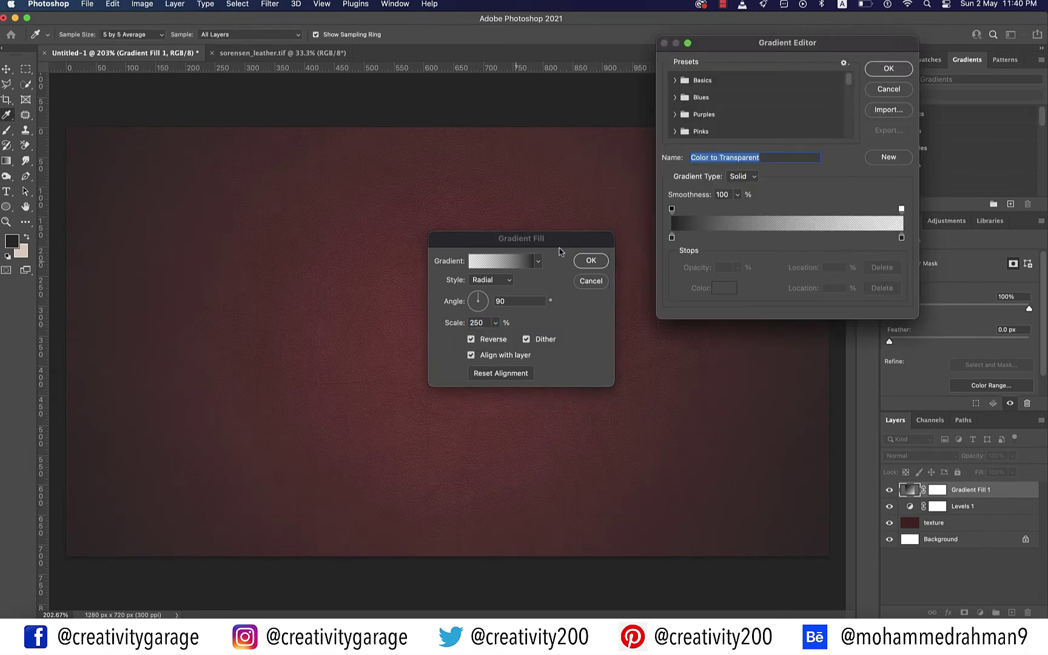
double_click(671, 237)
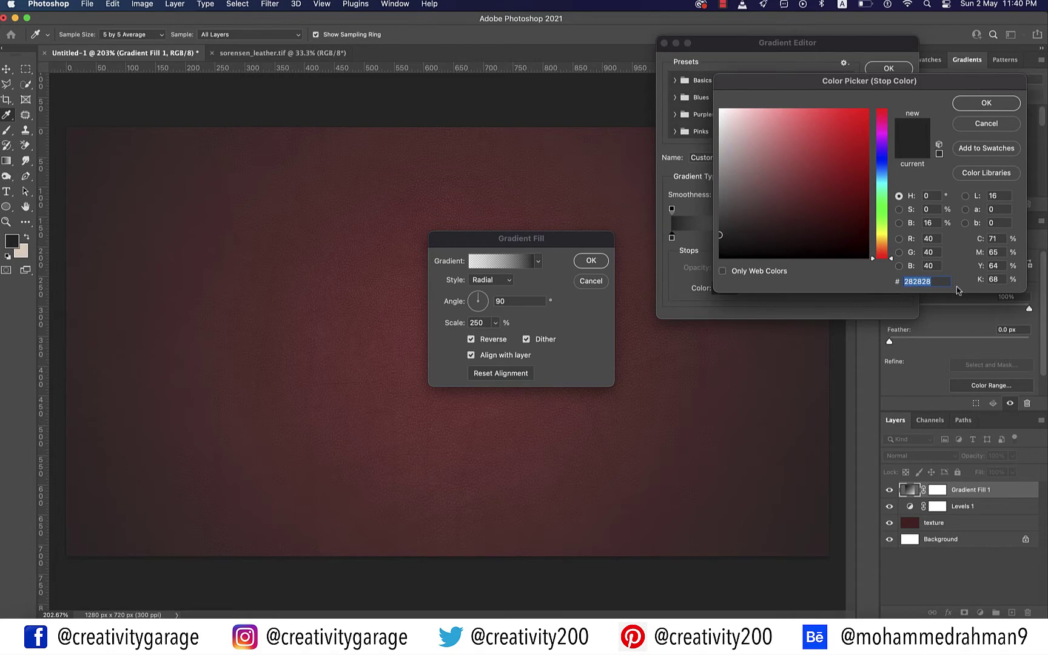
text(d6d6d6)
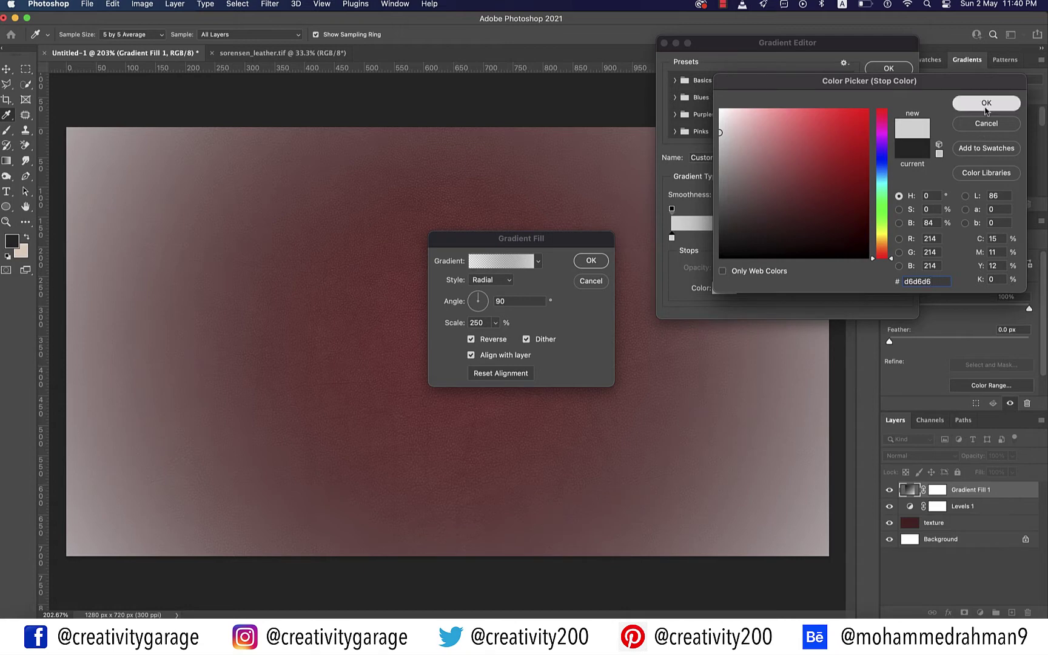
click(984, 104)
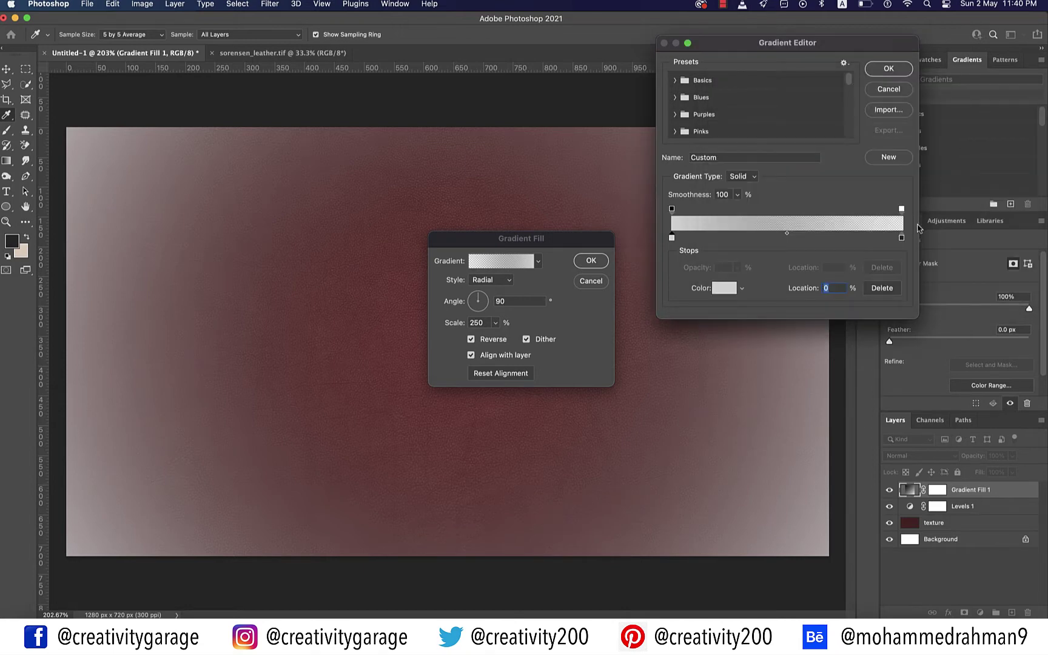
double_click(901, 238)
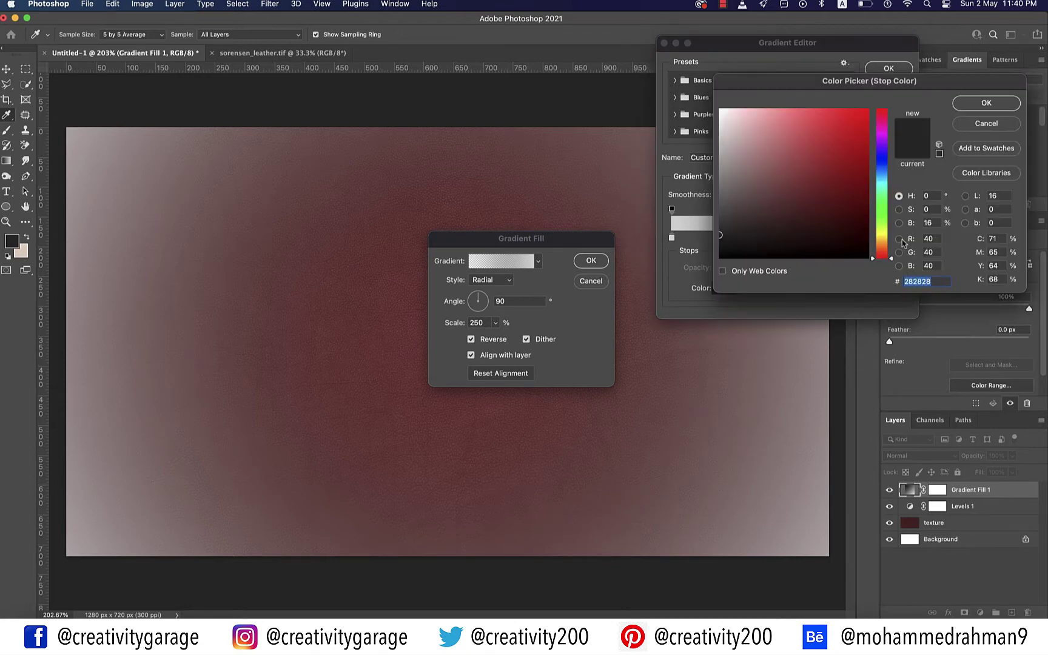
text(a6a6a6)
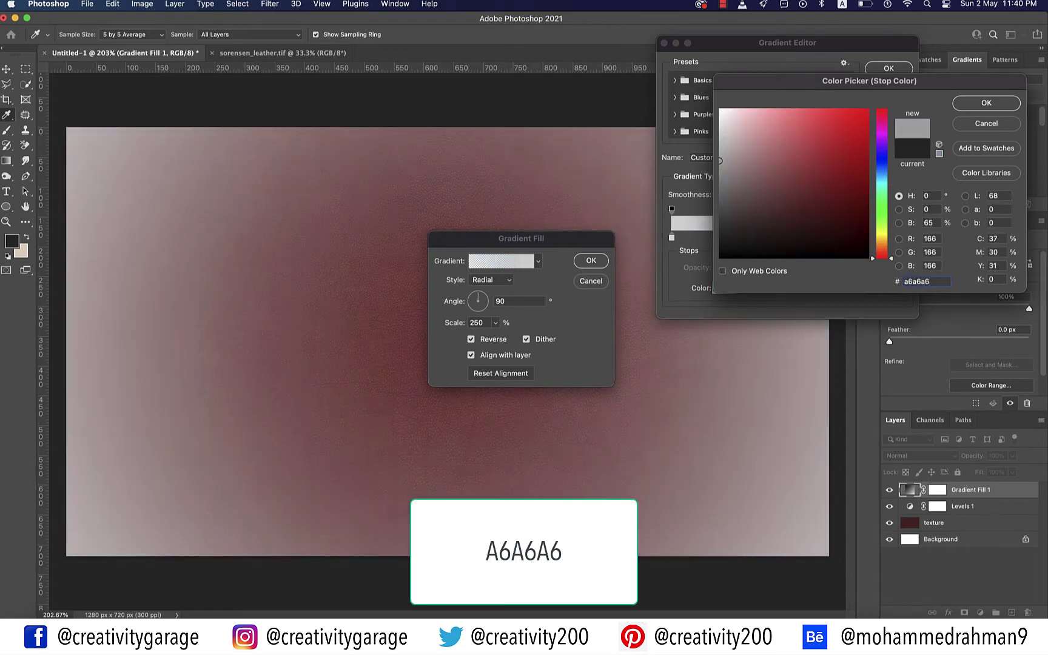
click(986, 103)
key(Return)
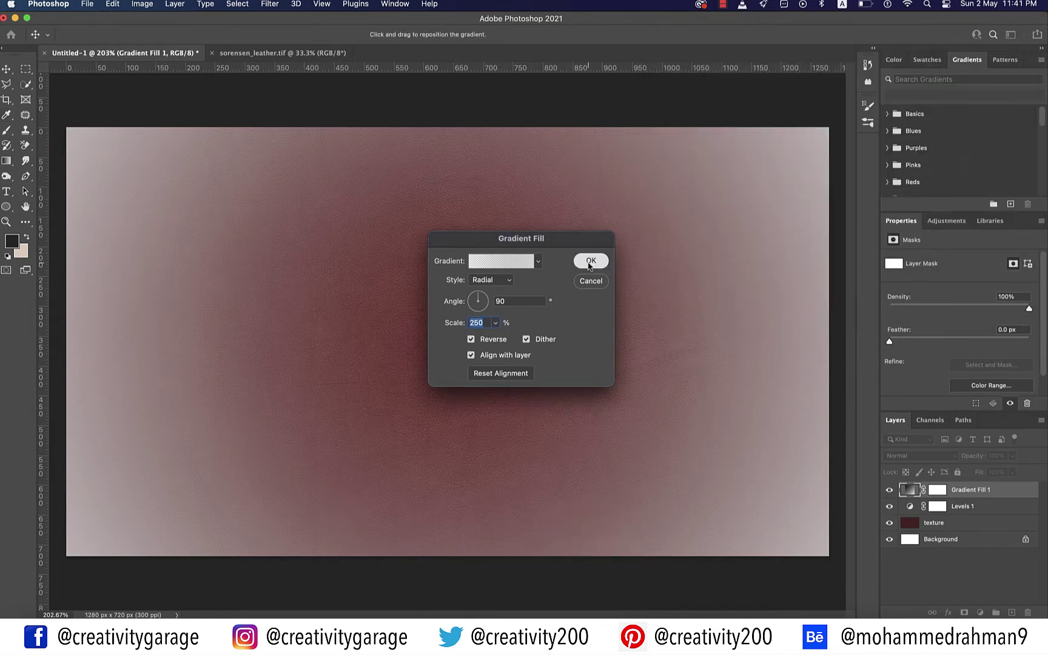
key(Return)
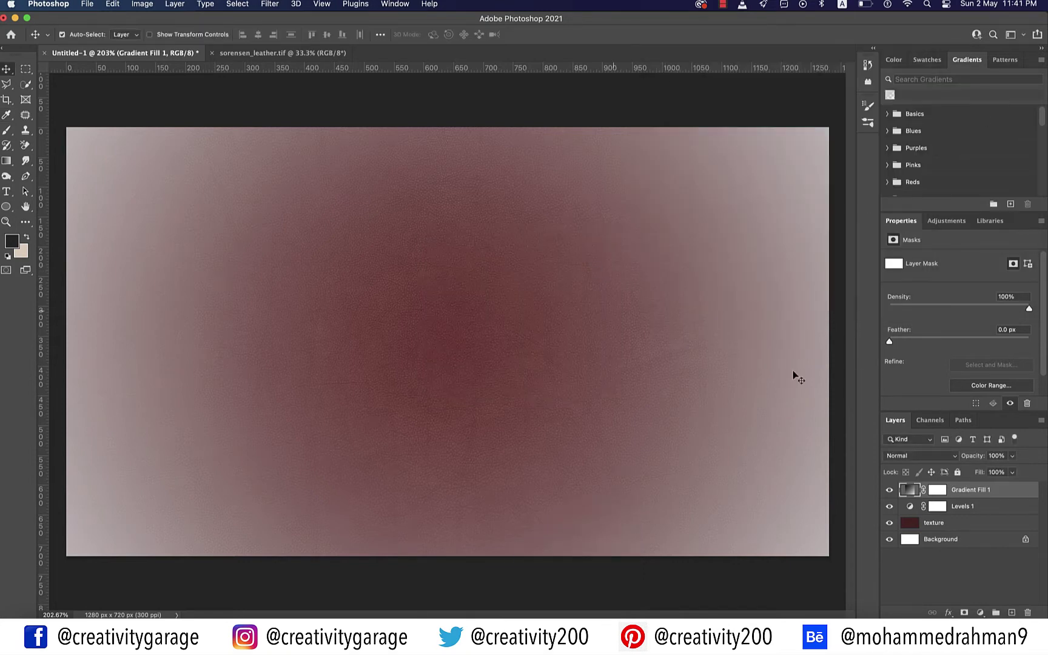
Set the gradient fill layer's blending mode to Color Burn
click(956, 459)
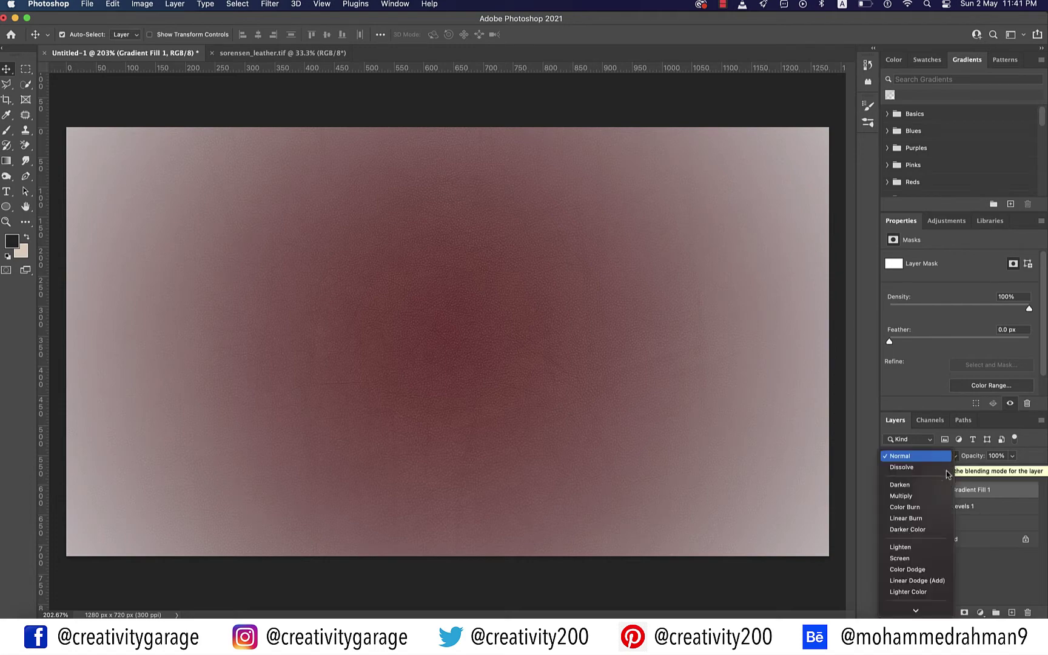
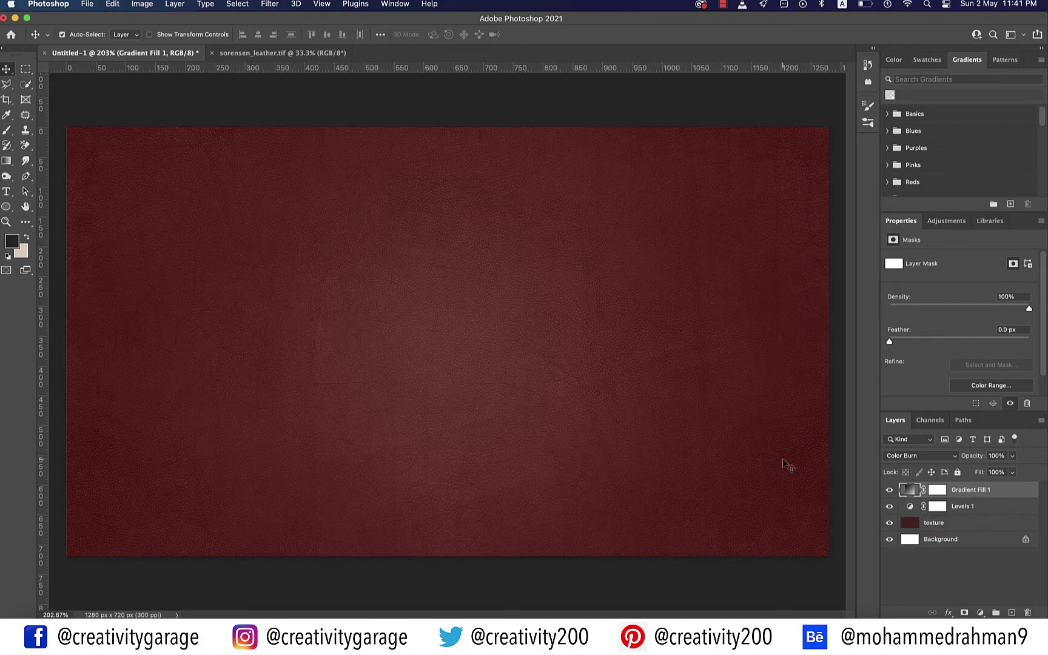
Add the text BROKEN at 48 pt on the leather background and move it to the middle of the canvas
key(t)
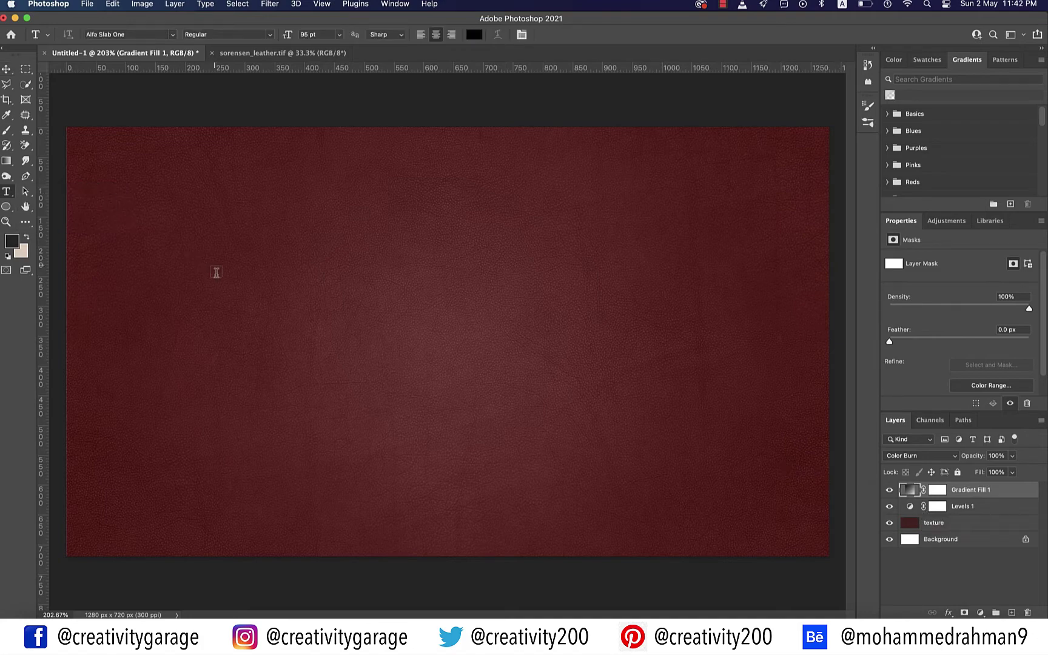
click(216, 272)
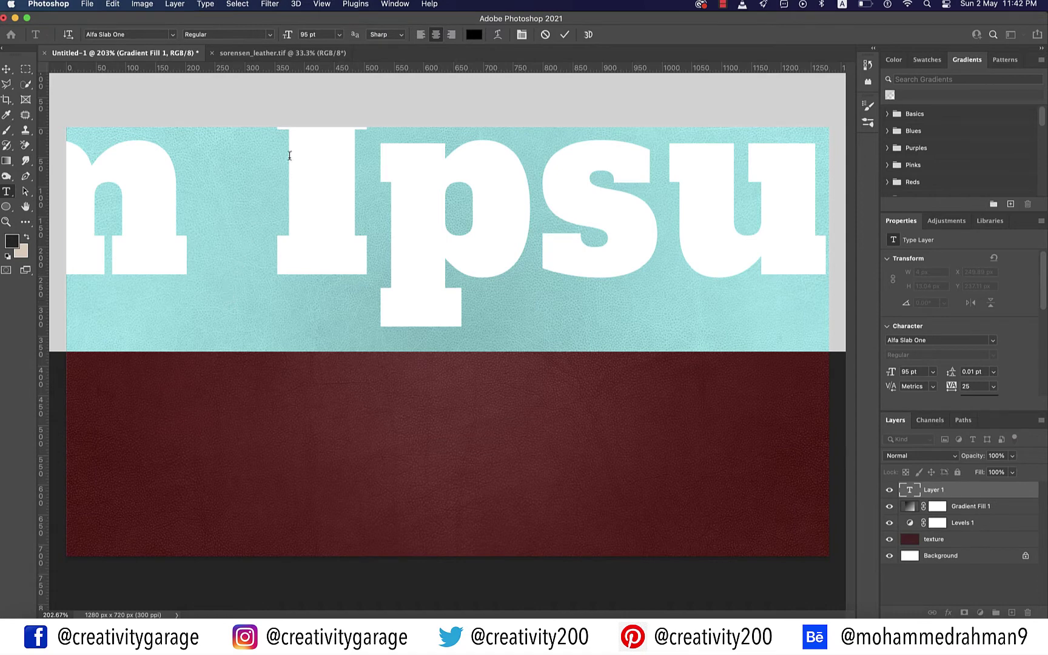
click(340, 35)
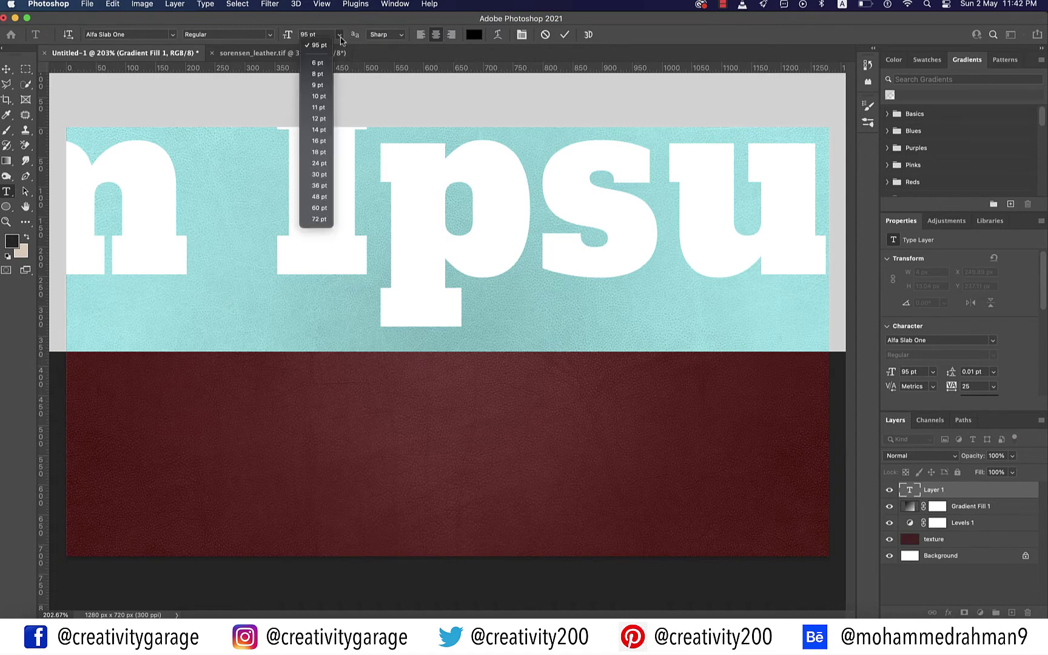
click(324, 197)
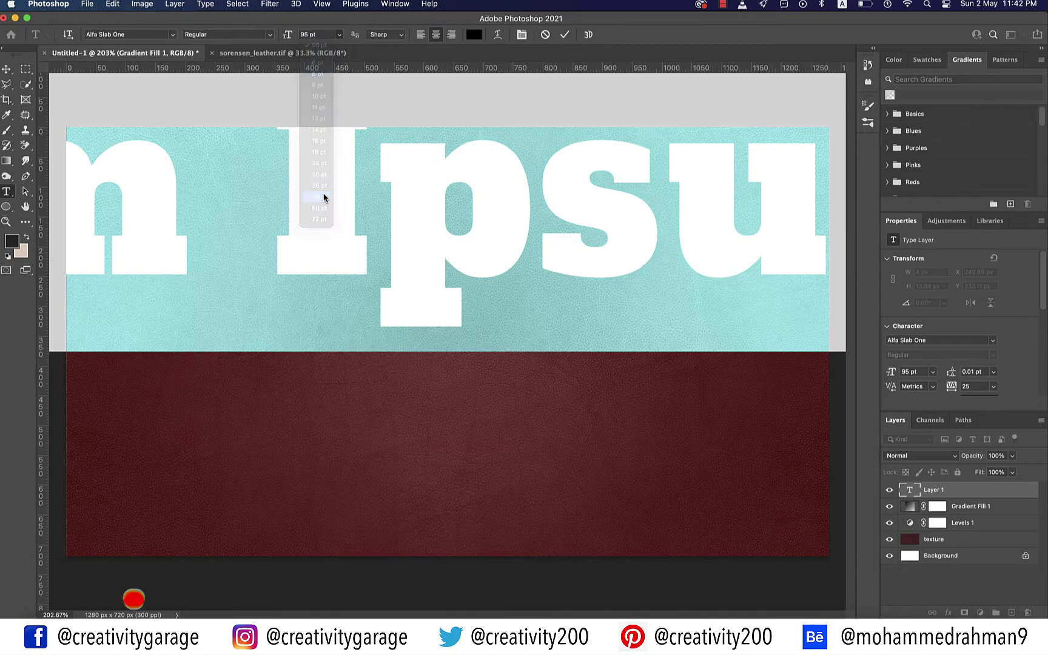
text(BROKE)
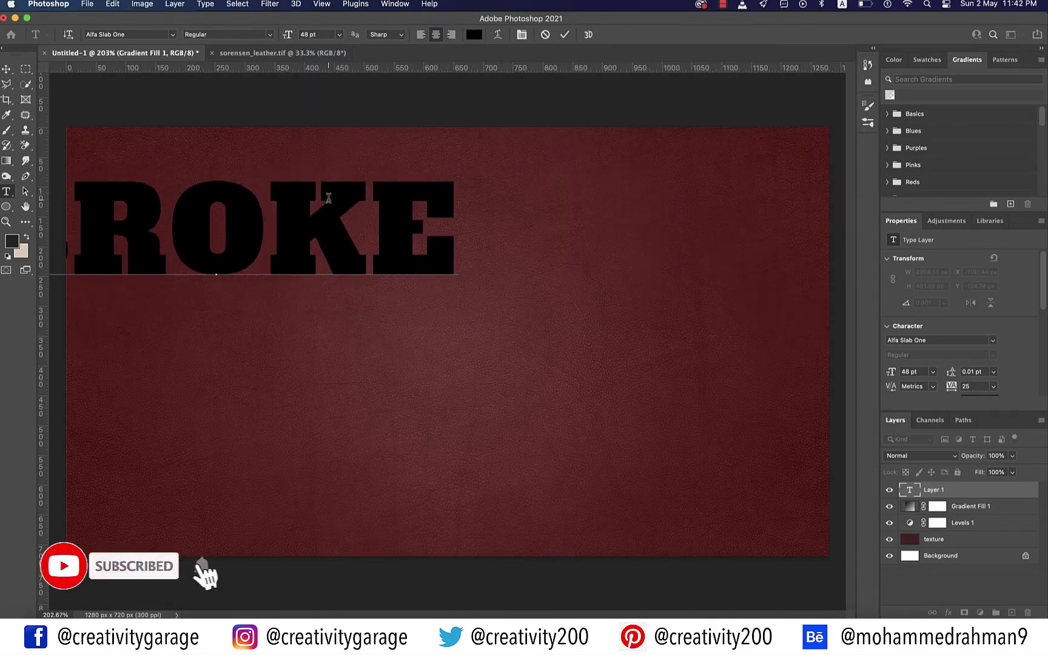
text(N)
click(6, 69)
drag(318, 226, 560, 343)
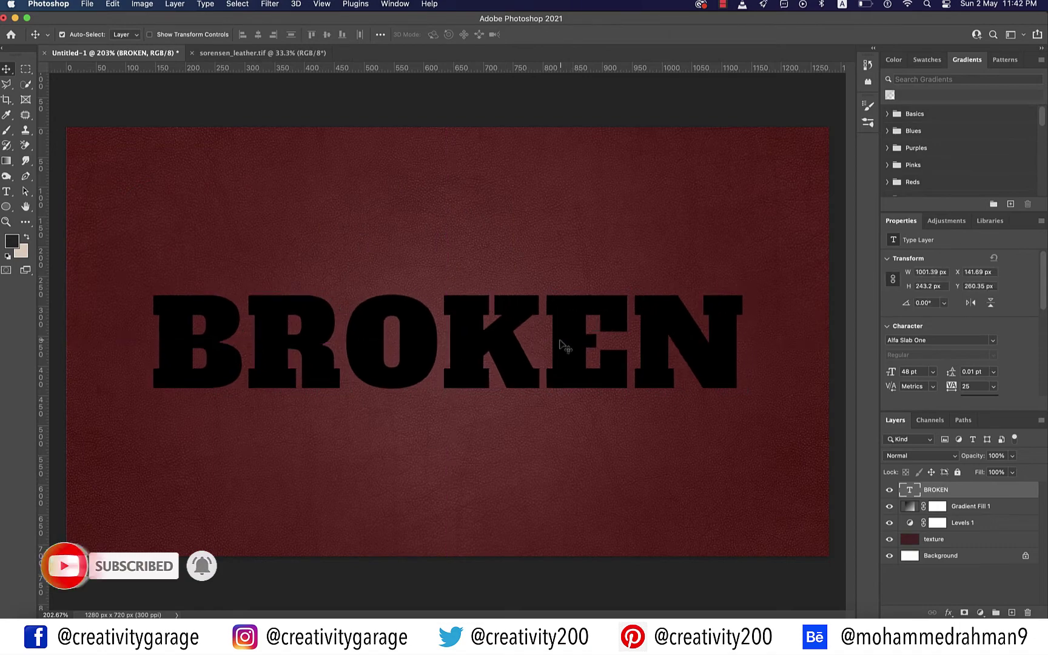
Change the font of the BROKEN text to Poppins ExtraBold
double_click(560, 344)
click(156, 34)
text(POP)
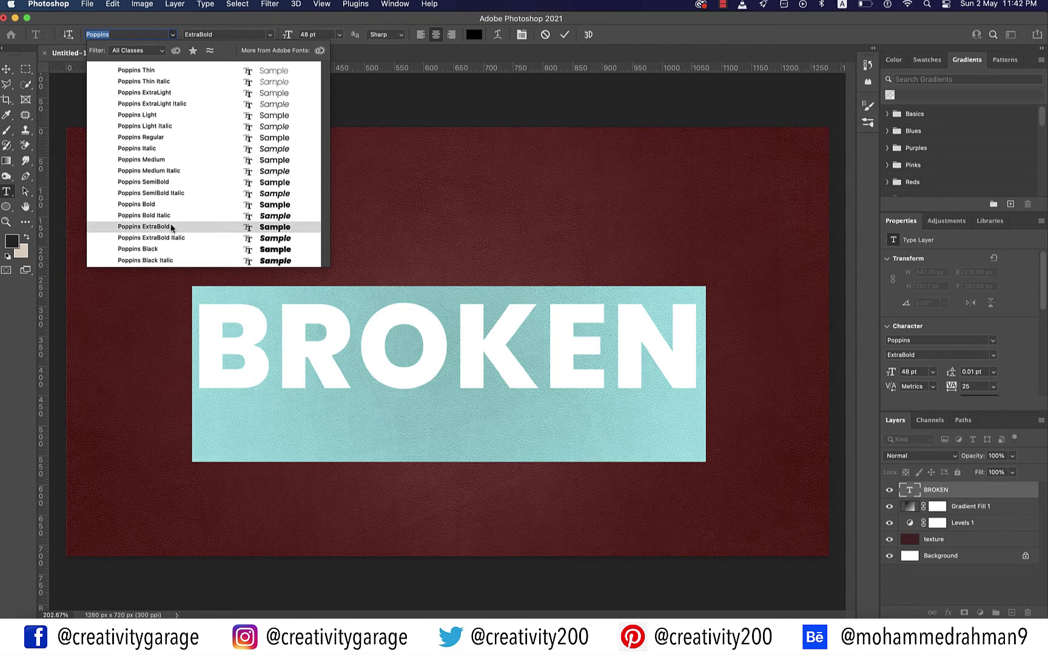
key(Down)
key(Down)
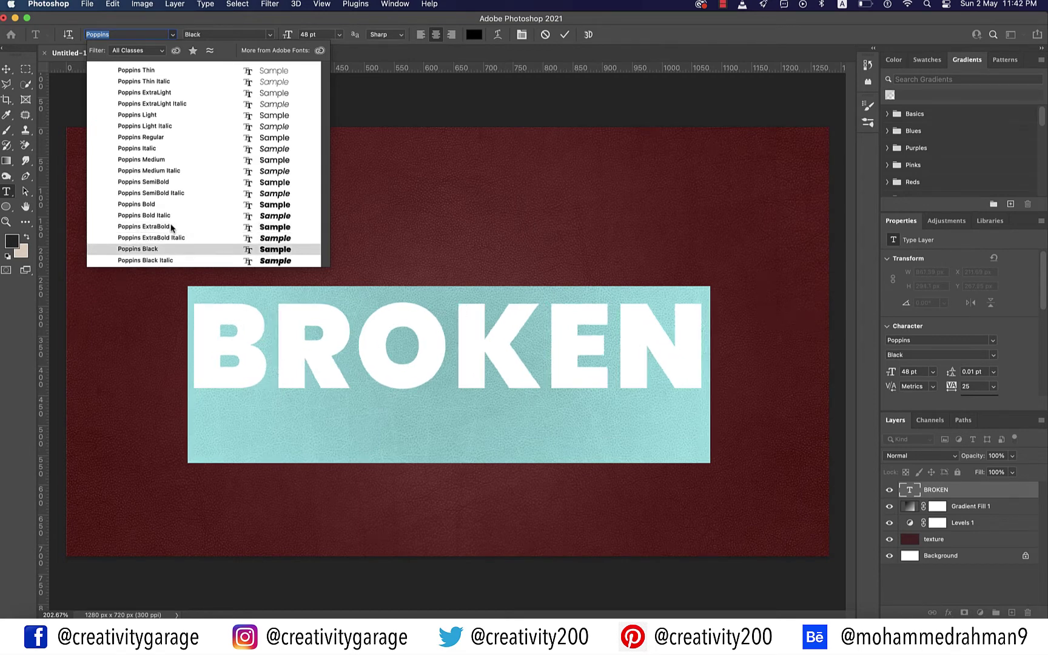
key(Up)
key(Up)
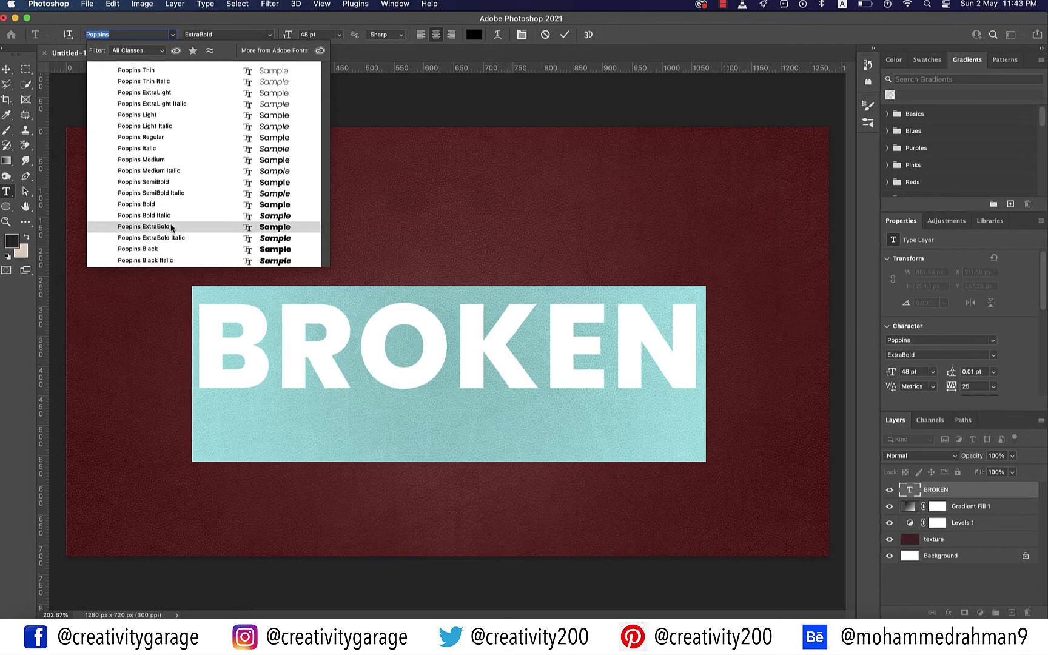
click(164, 226)
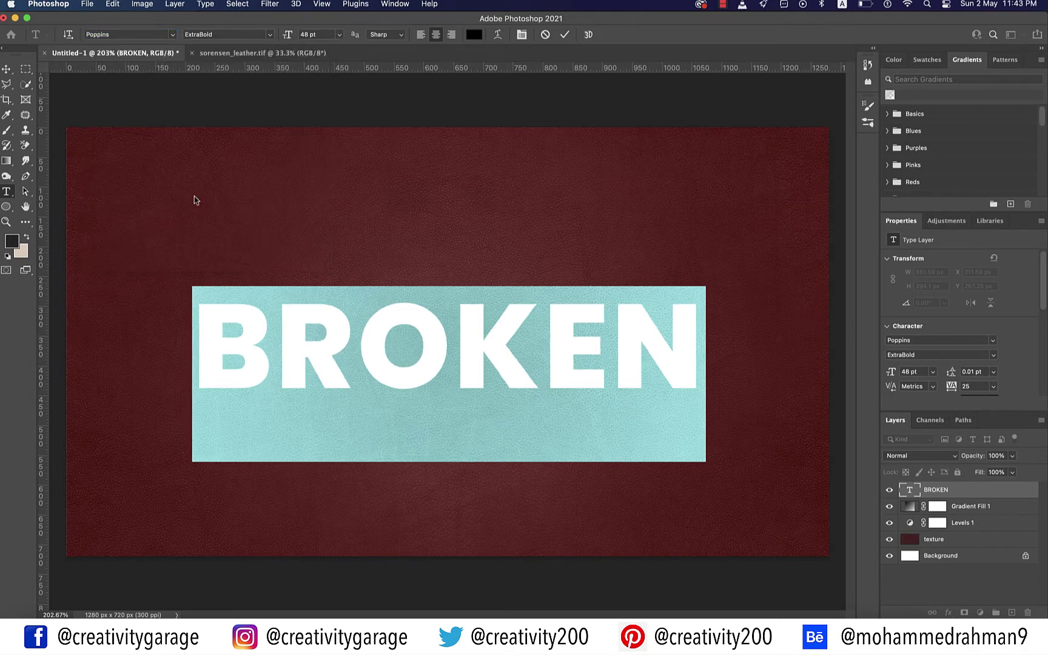
Set the BROKEN text's size to 55 pt and commit the edit
click(329, 35)
text(55)
key(Return)
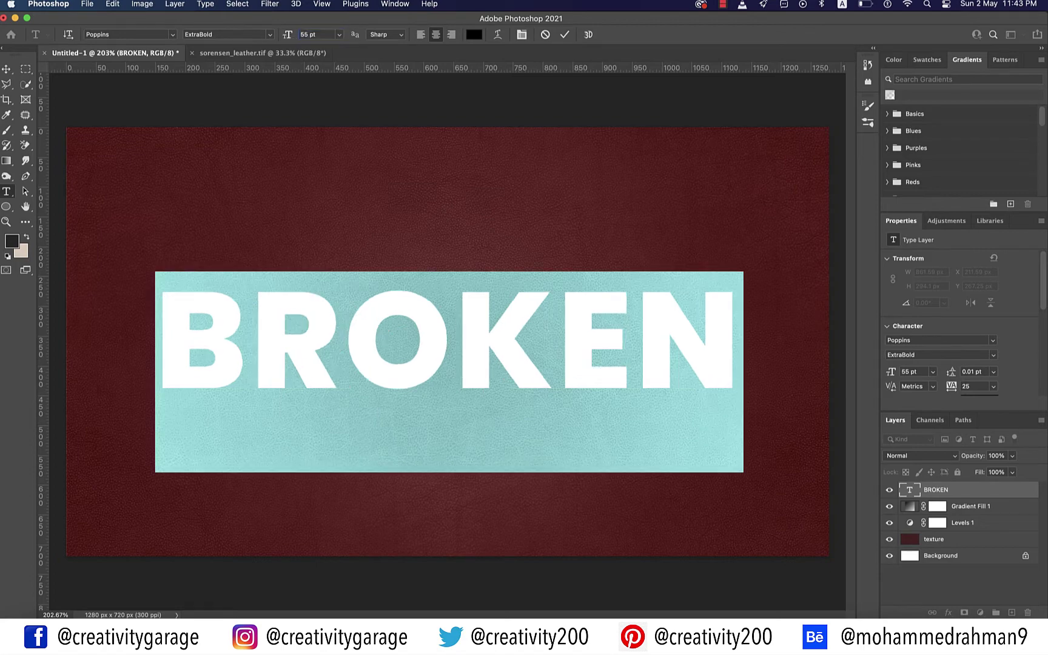
click(7, 69)
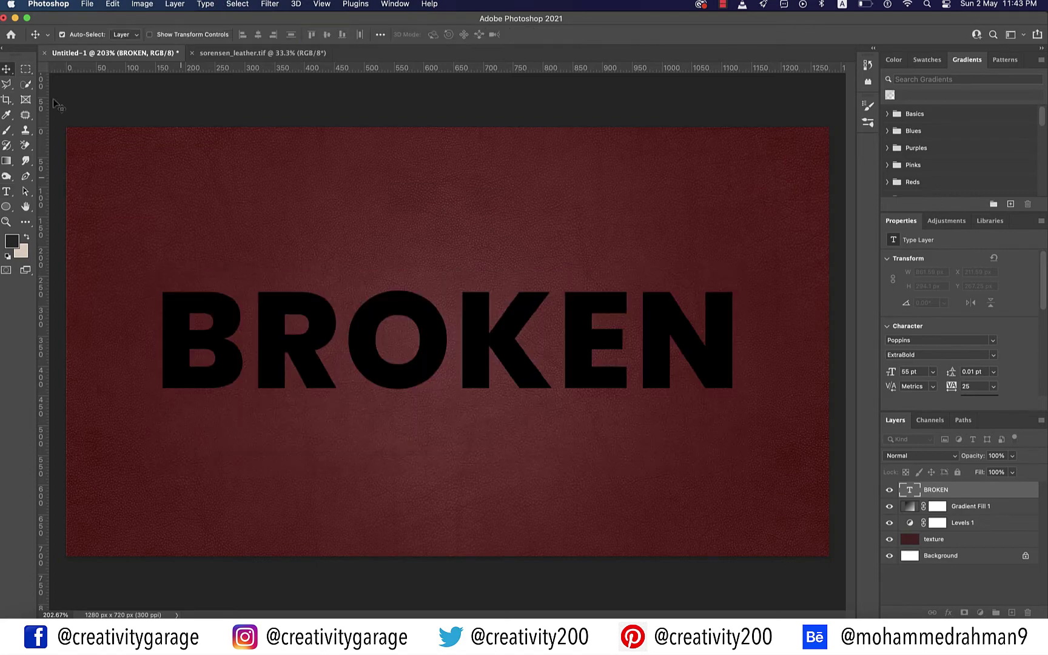
Recolor the BROKEN text to white (ffffff) and commit the edit
double_click(445, 354)
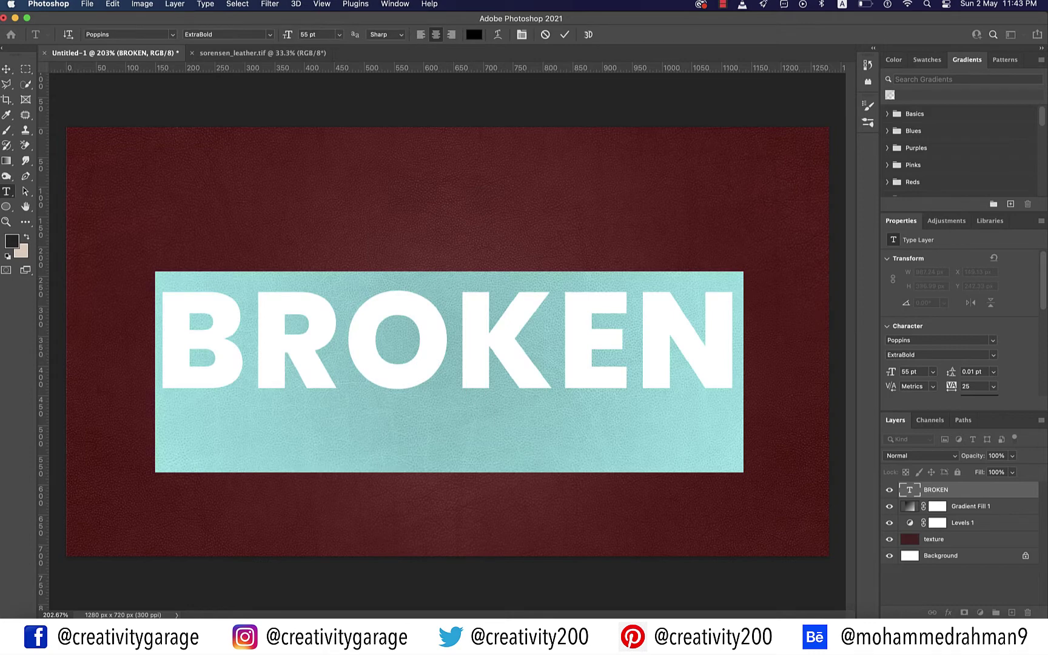
click(11, 241)
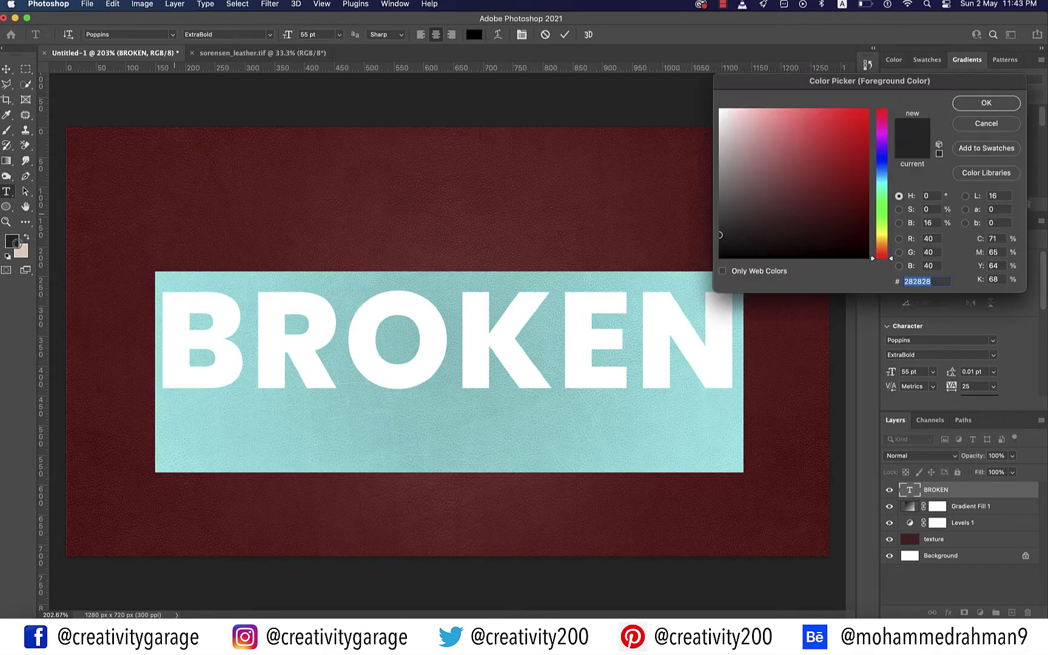
click(720, 109)
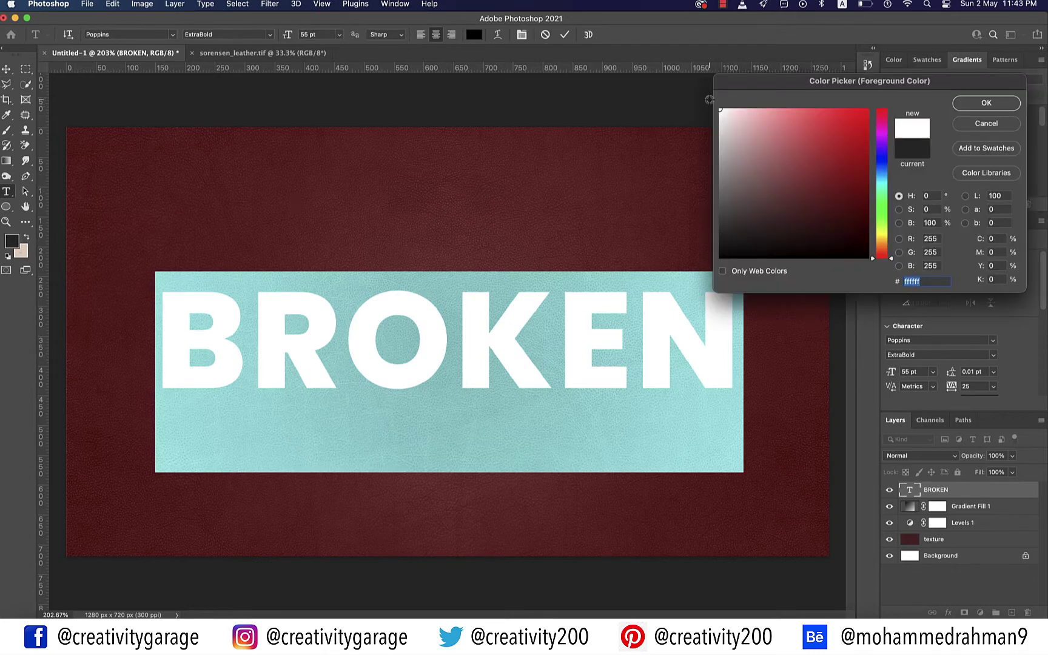
click(986, 104)
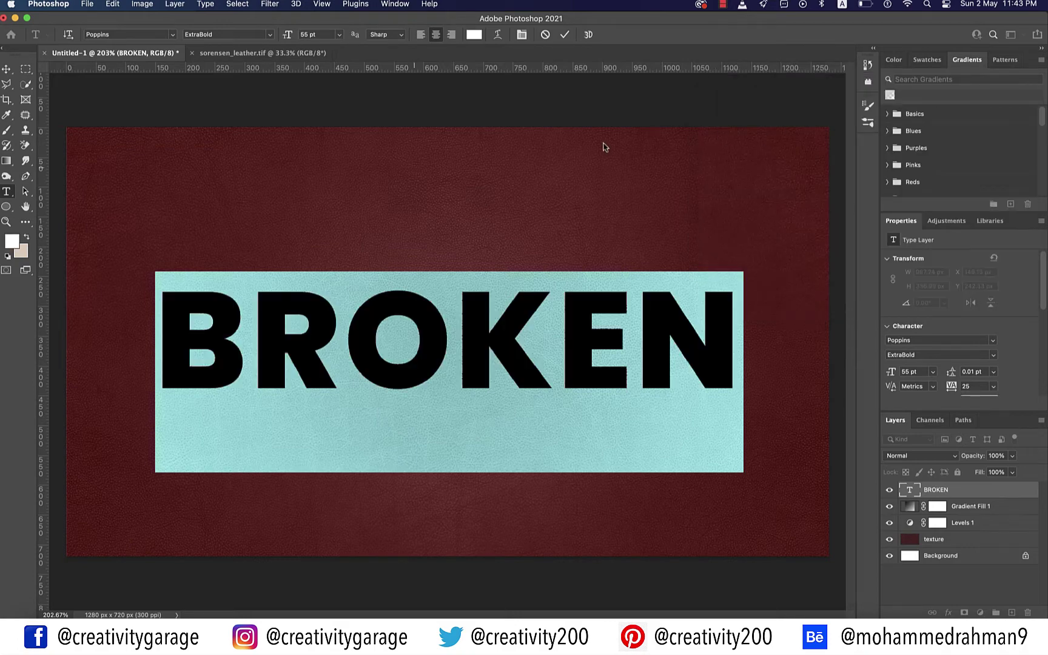
key(super+Return)
key(v)
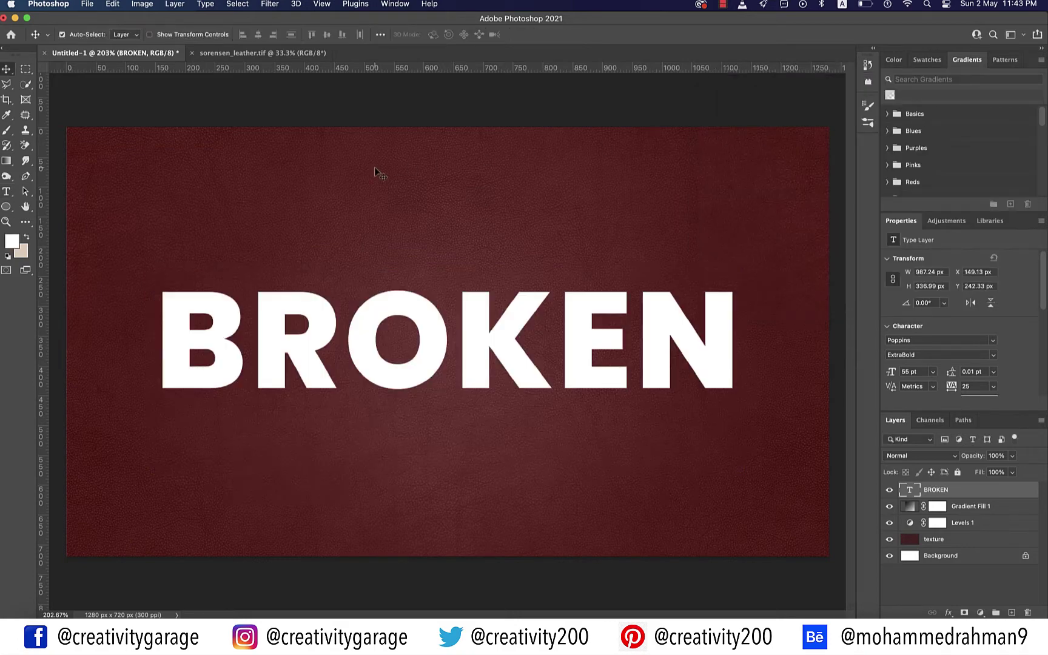
Set the BROKEN text layer's fill to 0% and duplicate the layer twice
click(1011, 472)
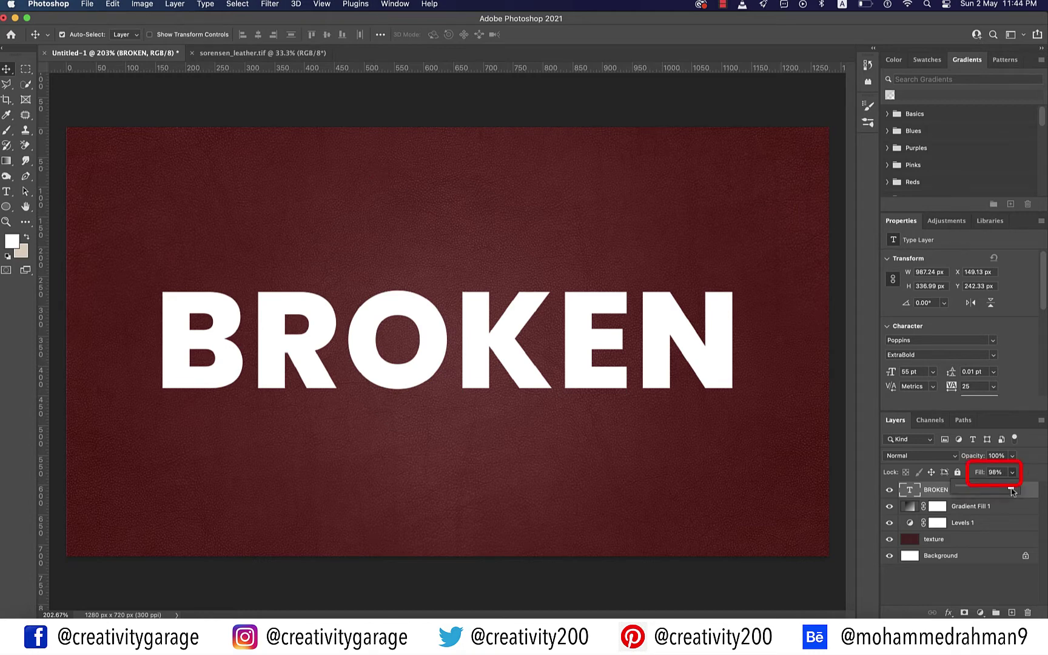
drag(1013, 486, 922, 491)
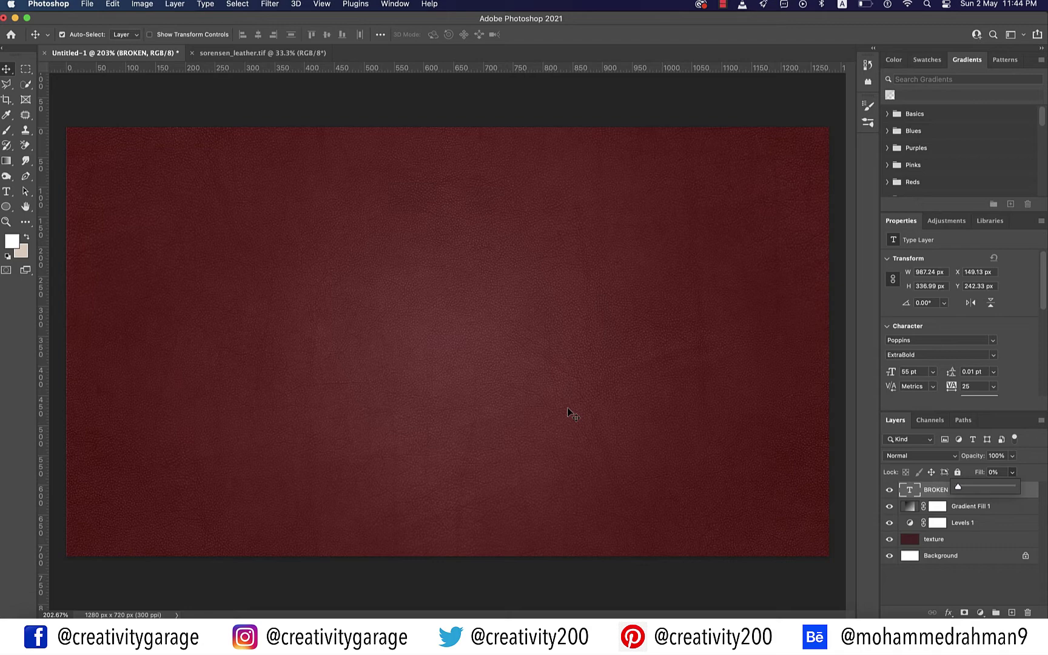
click(946, 491)
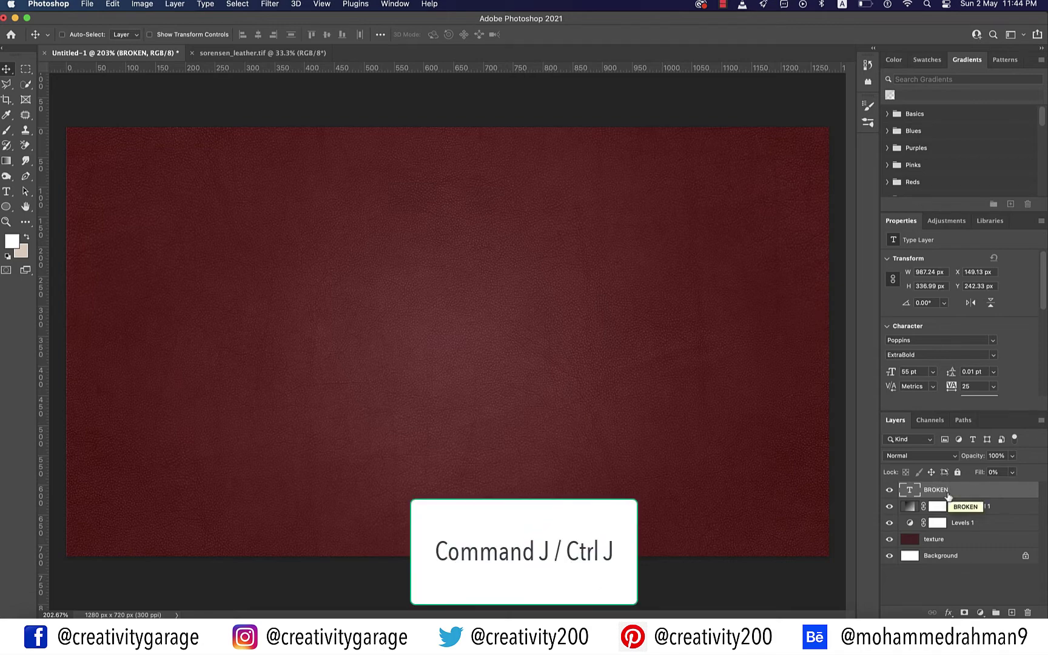
key(super+j)
key(super+j)
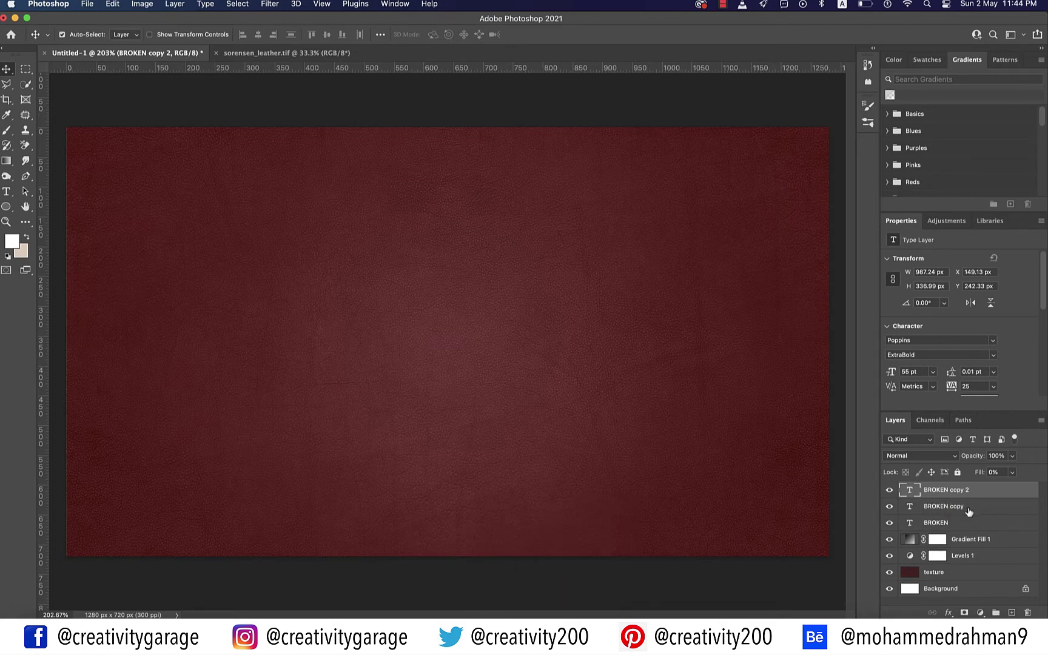
Add a Drop Shadow to the original BROKEN text layer with its blend mode set to Vivid Light
click(949, 524)
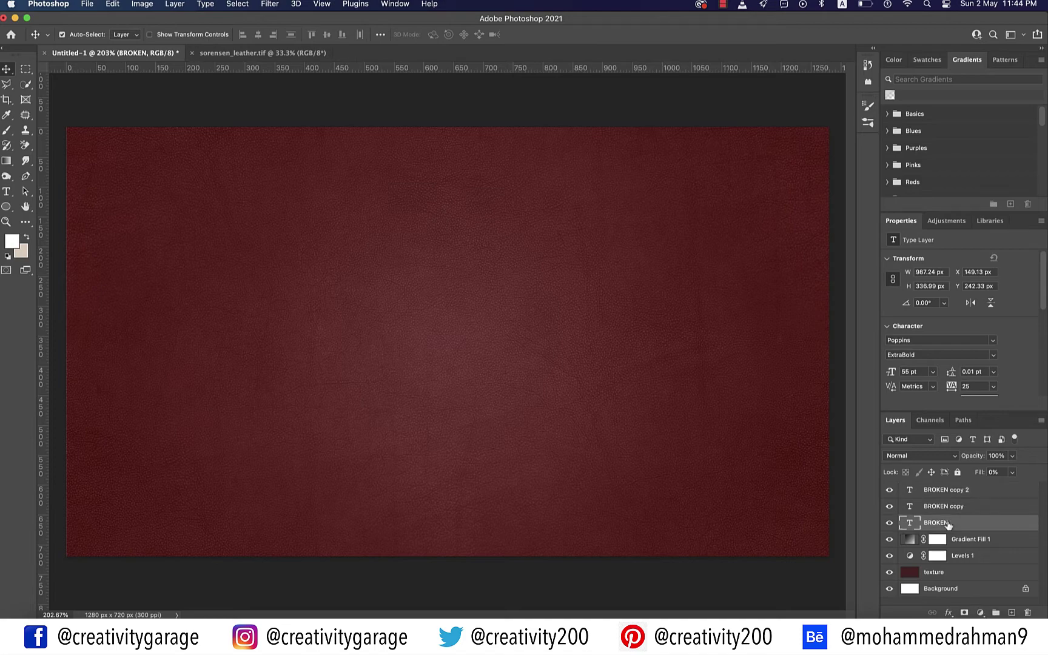
double_click(948, 524)
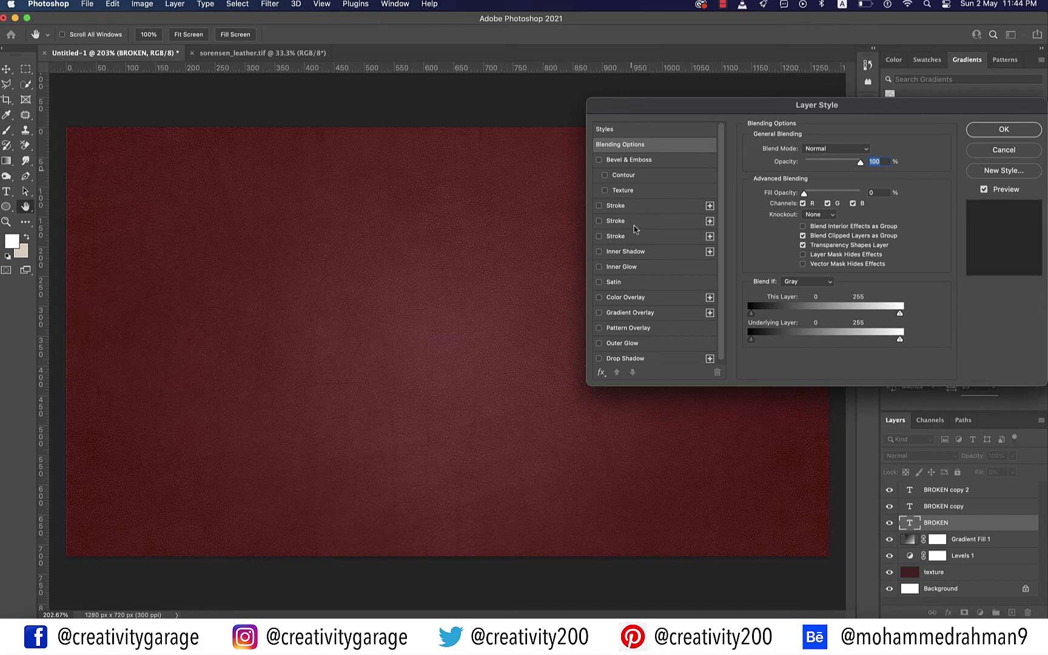
click(628, 358)
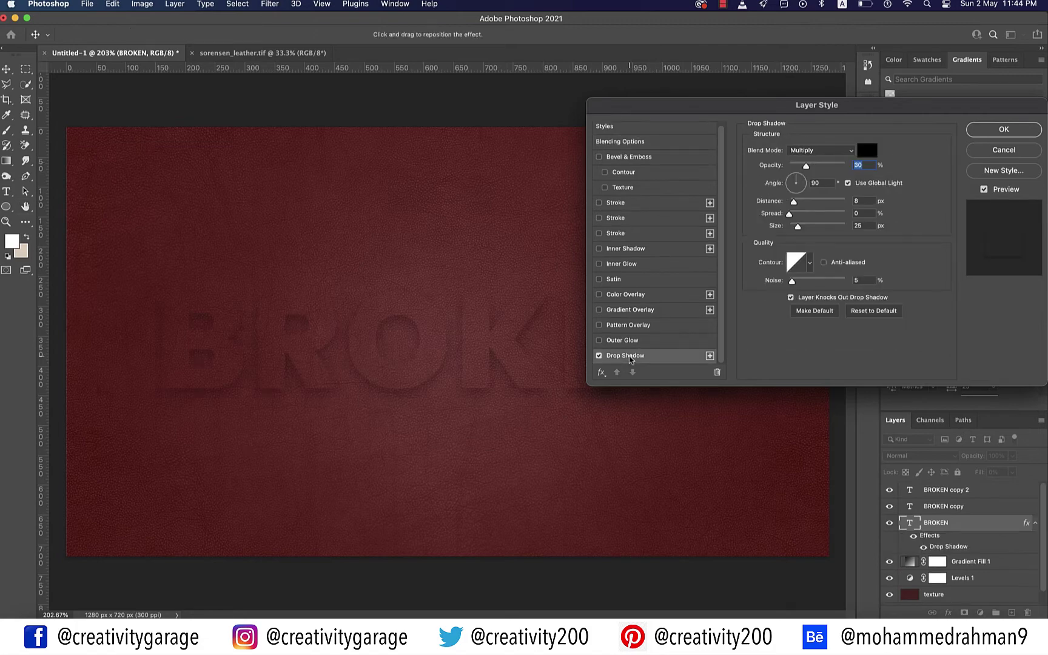
drag(846, 110, 816, 25)
click(789, 65)
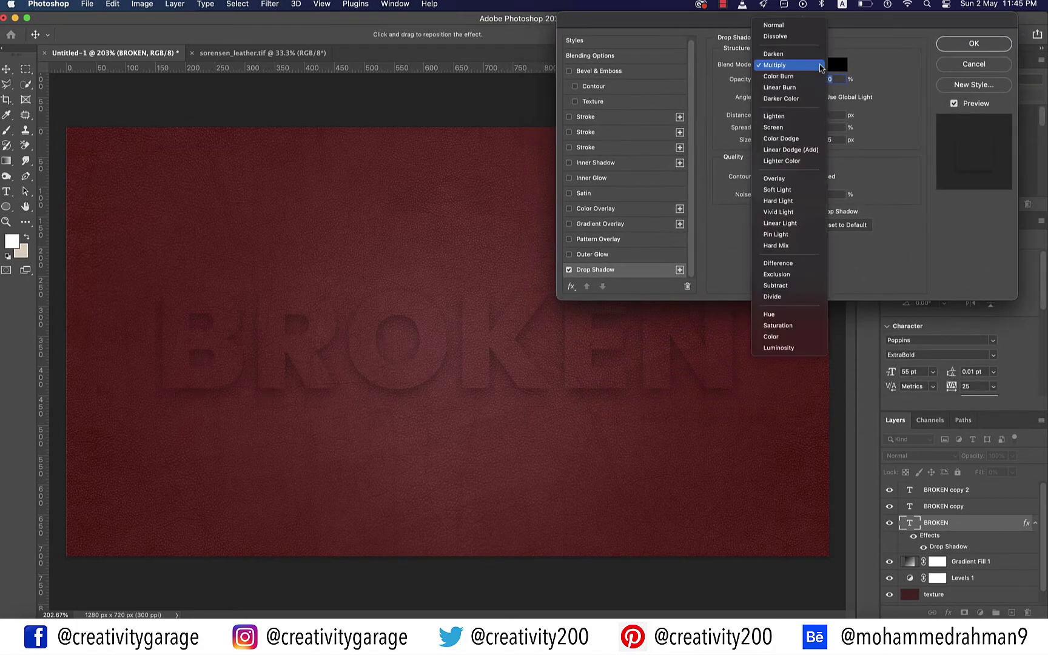
click(779, 212)
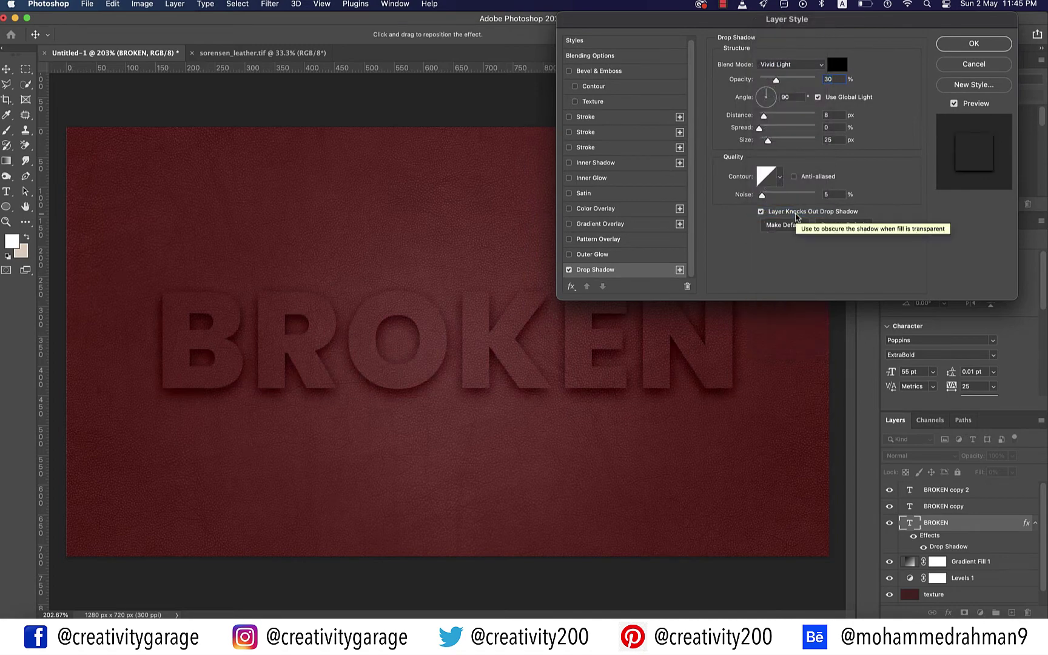
Set the drop shadow's color to F2DEDE
click(837, 64)
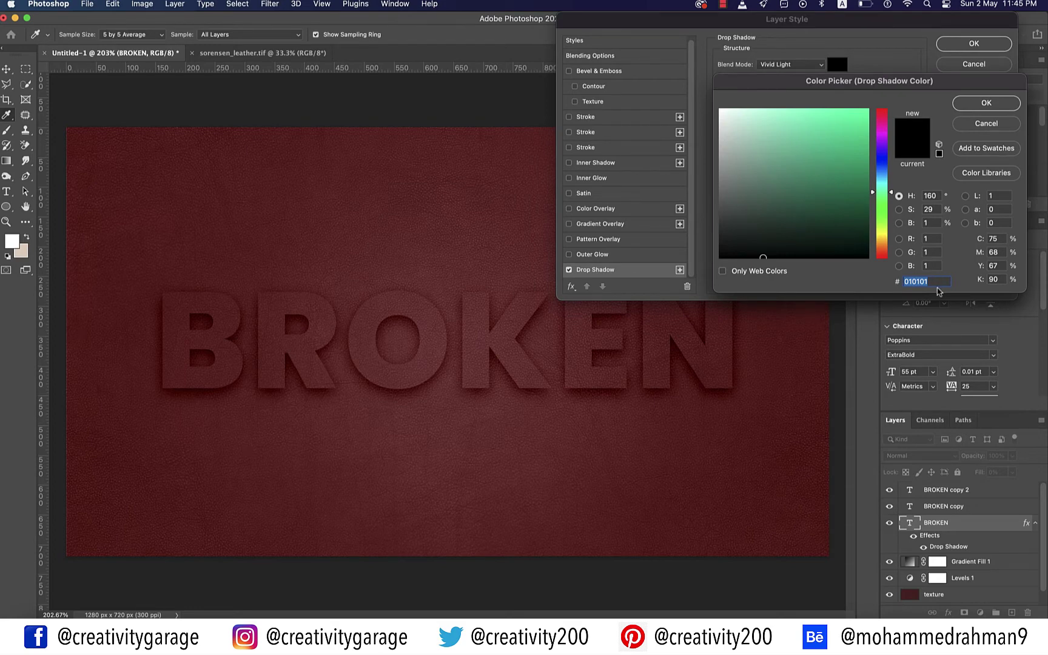
text(F2DEDE)
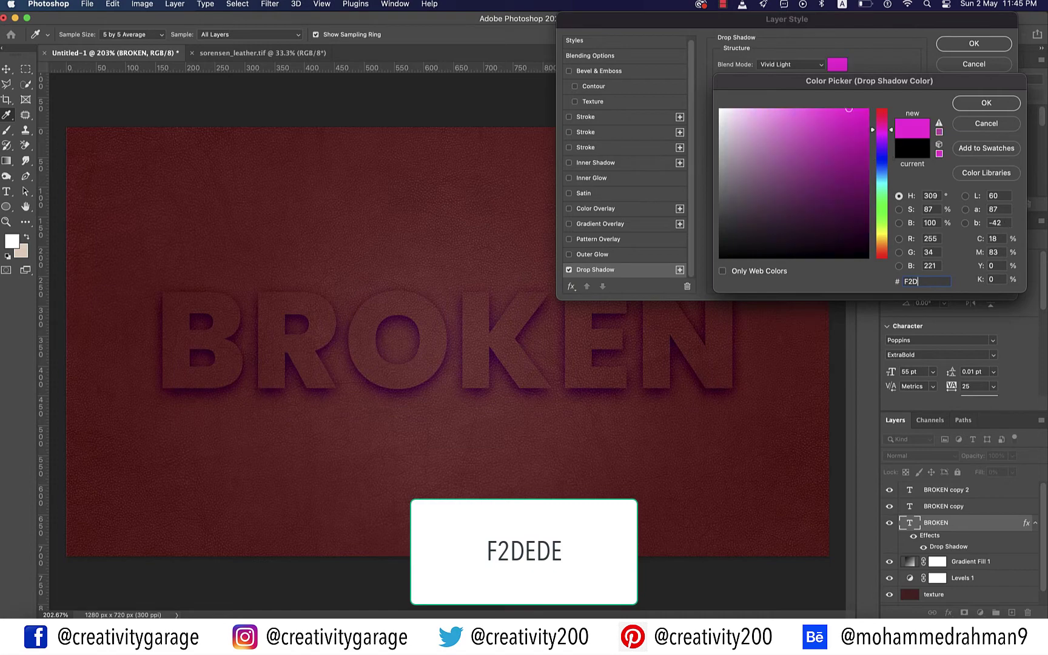
click(988, 105)
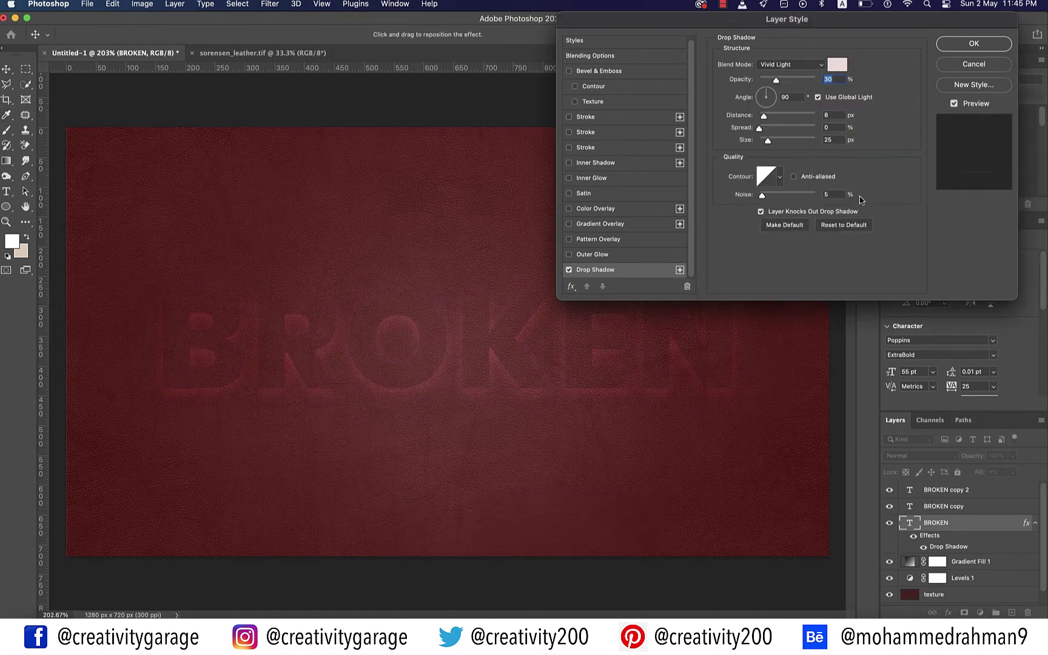
Set the drop shadow to 10% opacity, a -19° angle without global light, 11 px distance and 20 px size
text(10)
click(818, 97)
double_click(787, 97)
text(-19)
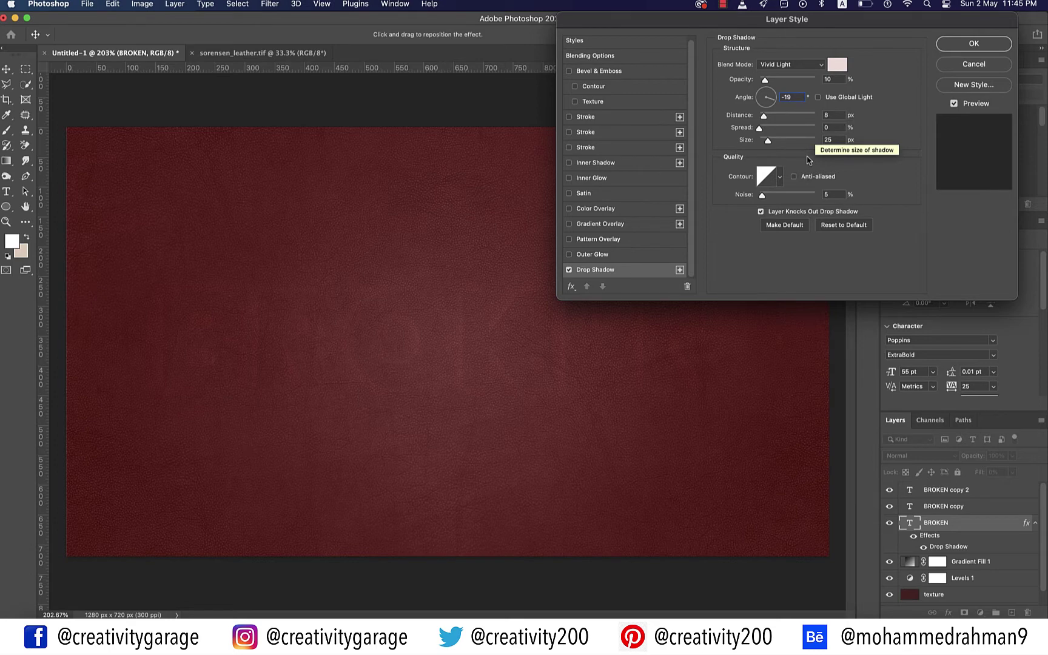
double_click(829, 115)
text(11)
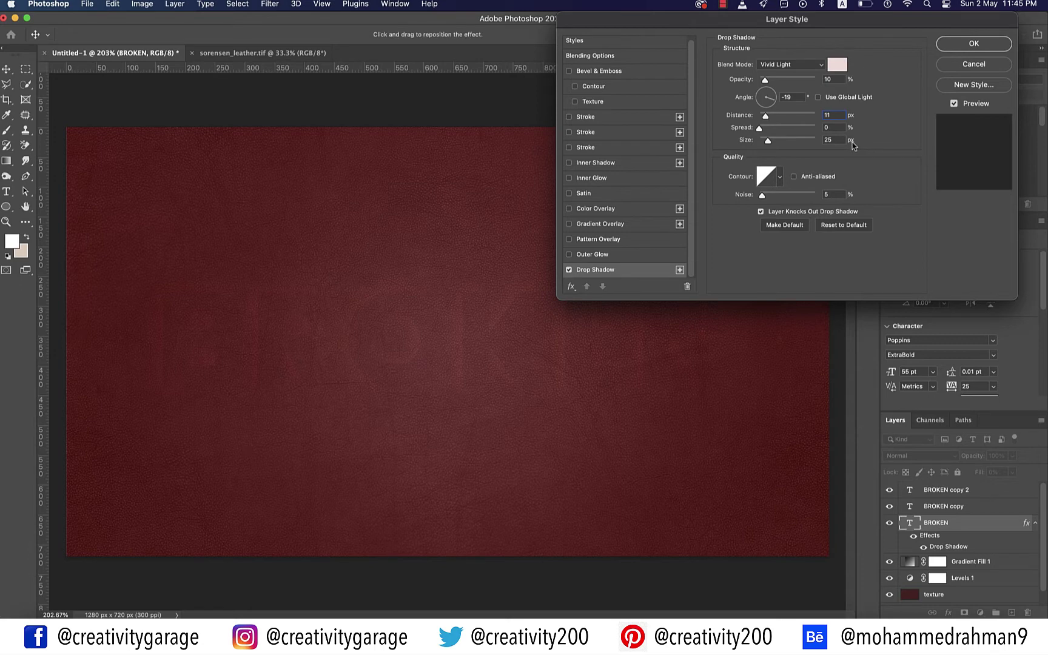
double_click(829, 140)
text(20)
Add a second Drop Shadow to the original BROKEN layer and set the lower one's blend mode to Color Burn
click(679, 269)
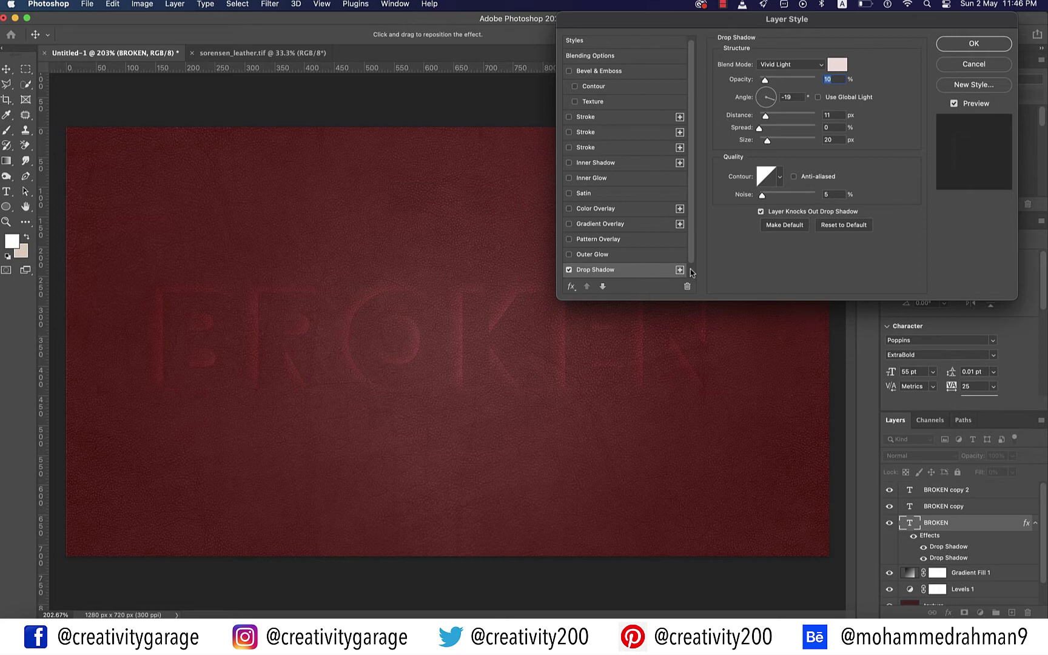
scroll(690, 272, down, 1)
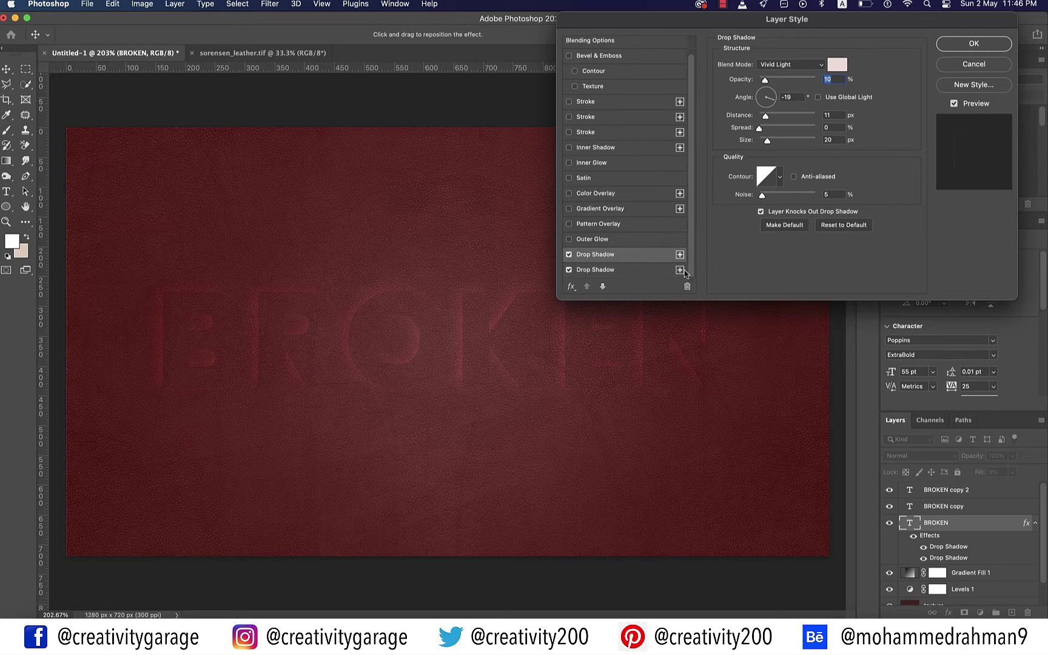
click(643, 274)
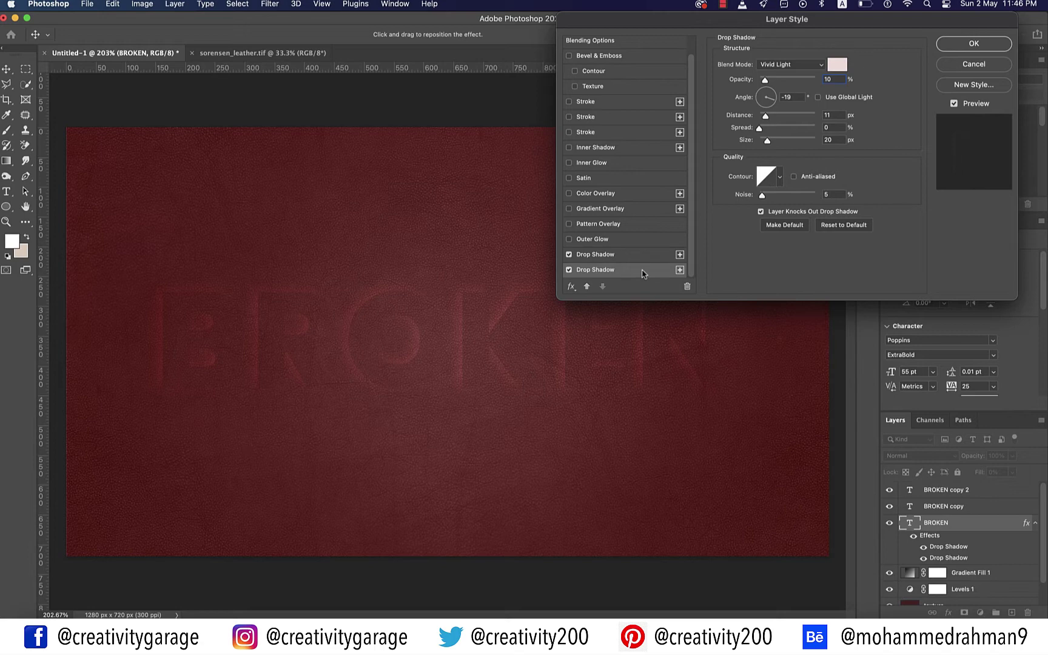
click(791, 65)
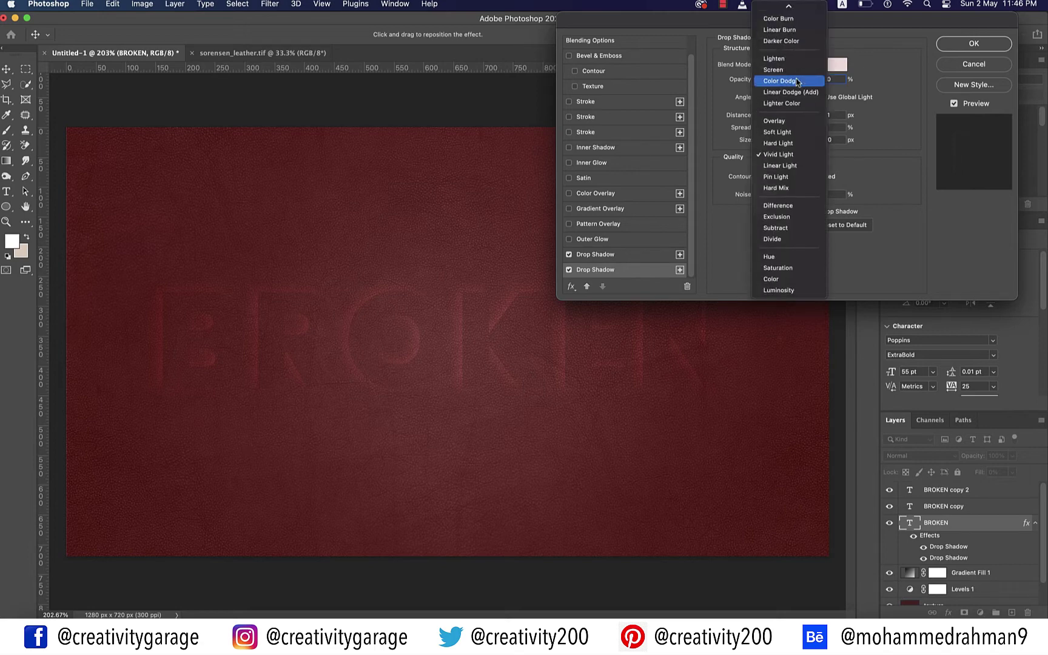
click(779, 18)
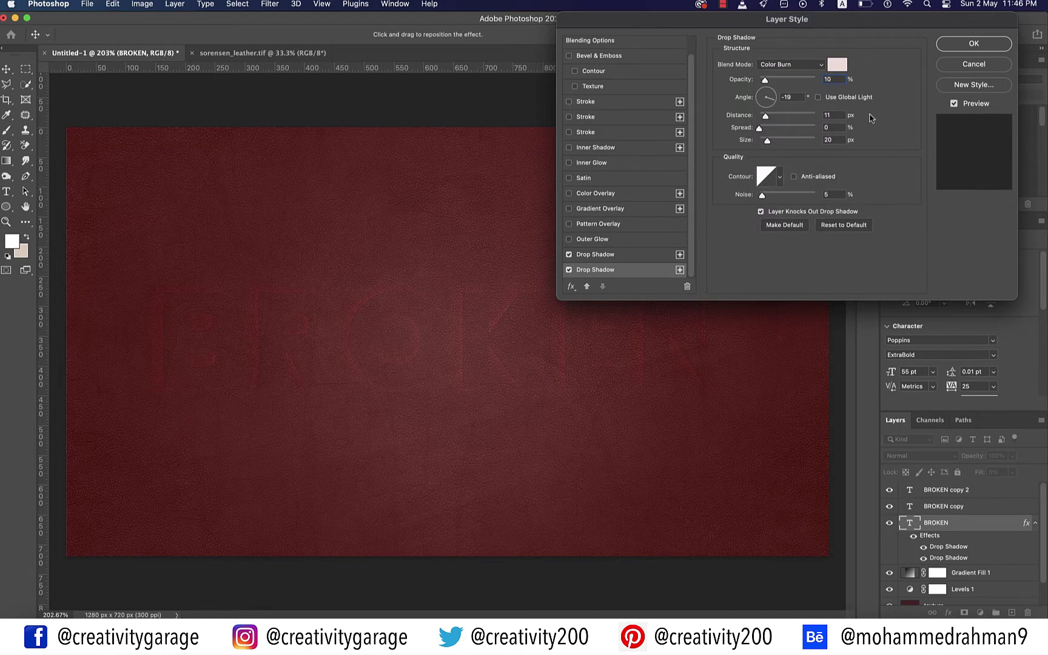
Set the Color Burn drop shadow's color to 837777
click(836, 64)
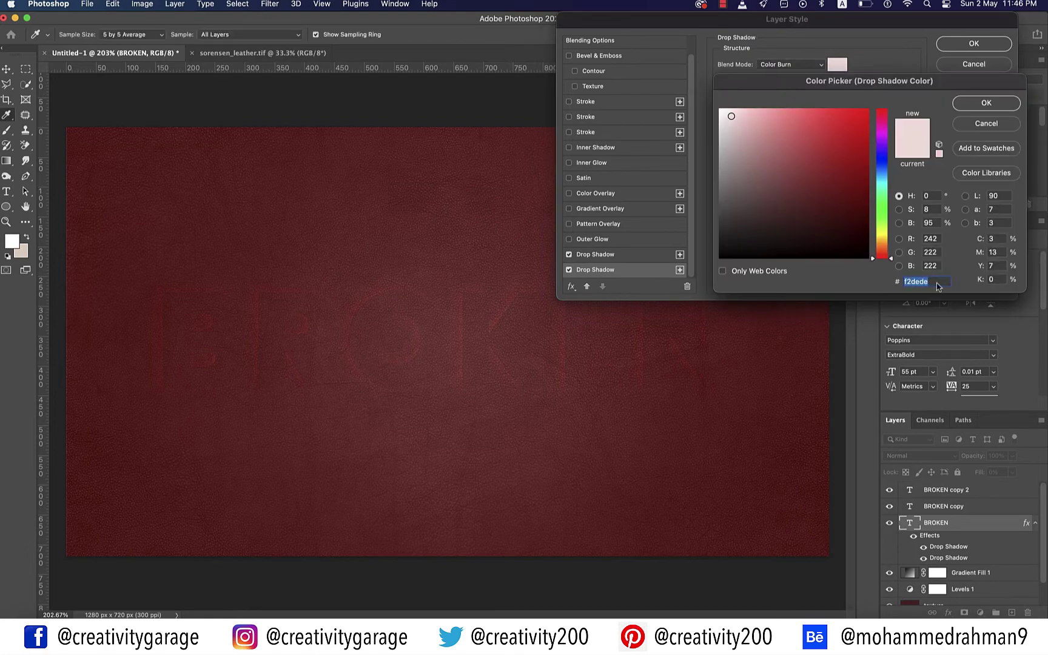
text(83)
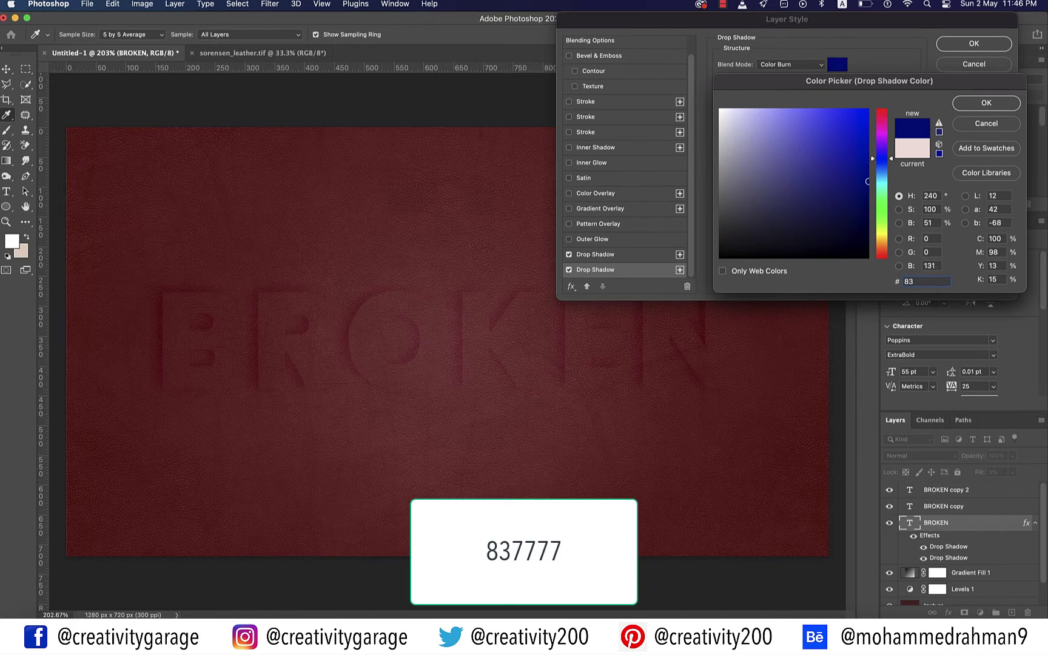
text(7777)
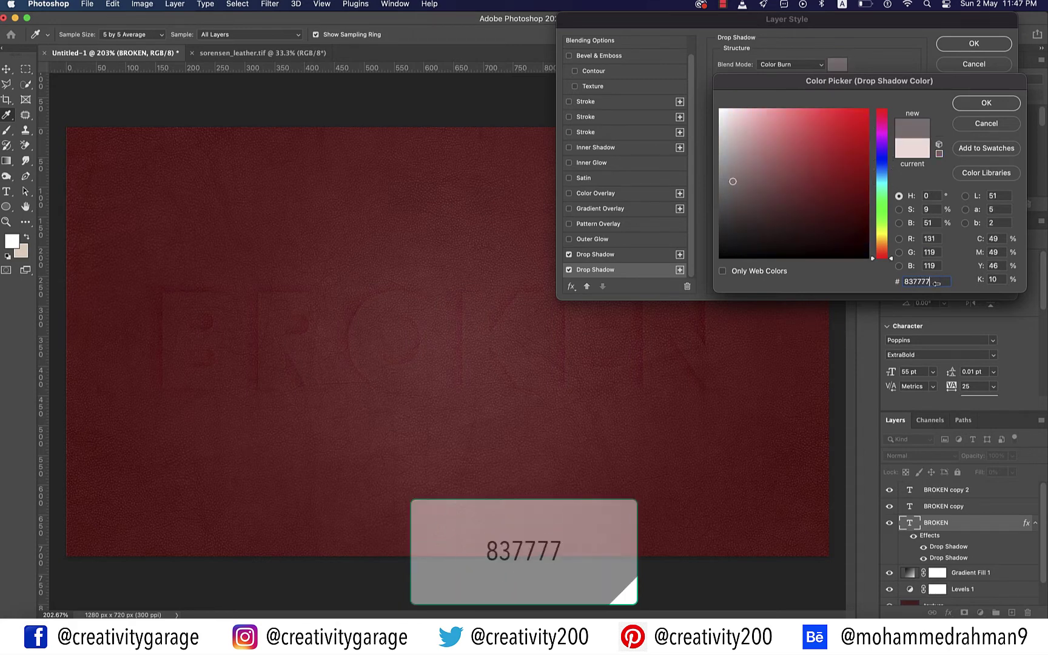
click(990, 103)
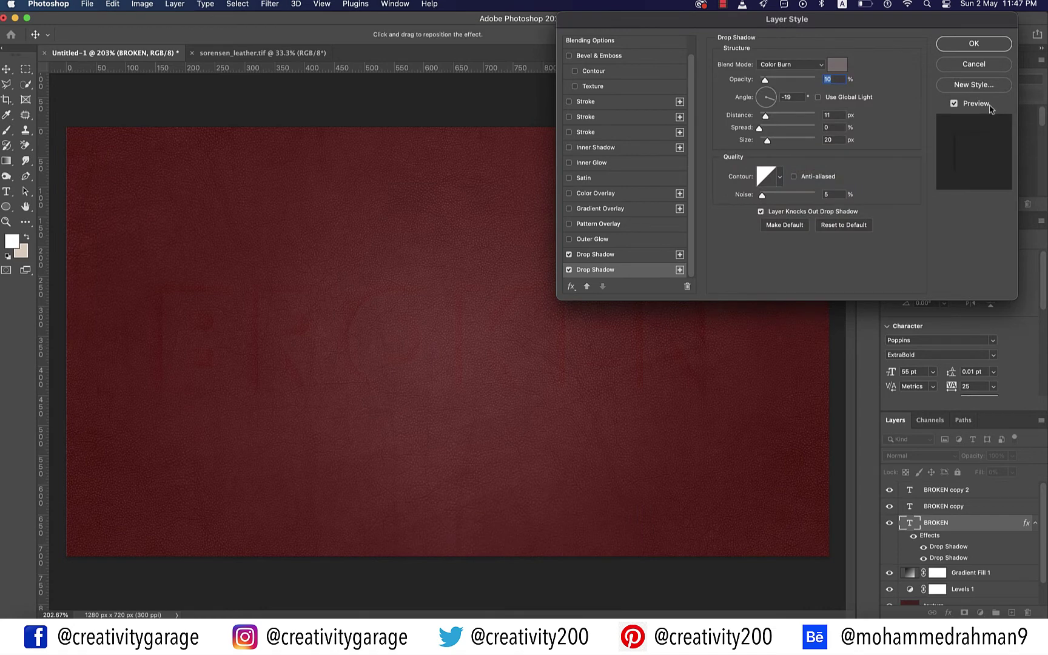
Set the Color Burn shadow to 30% opacity, 107° angle, 12 px distance, 2% spread and 10 px size, and apply the layer style
text(30)
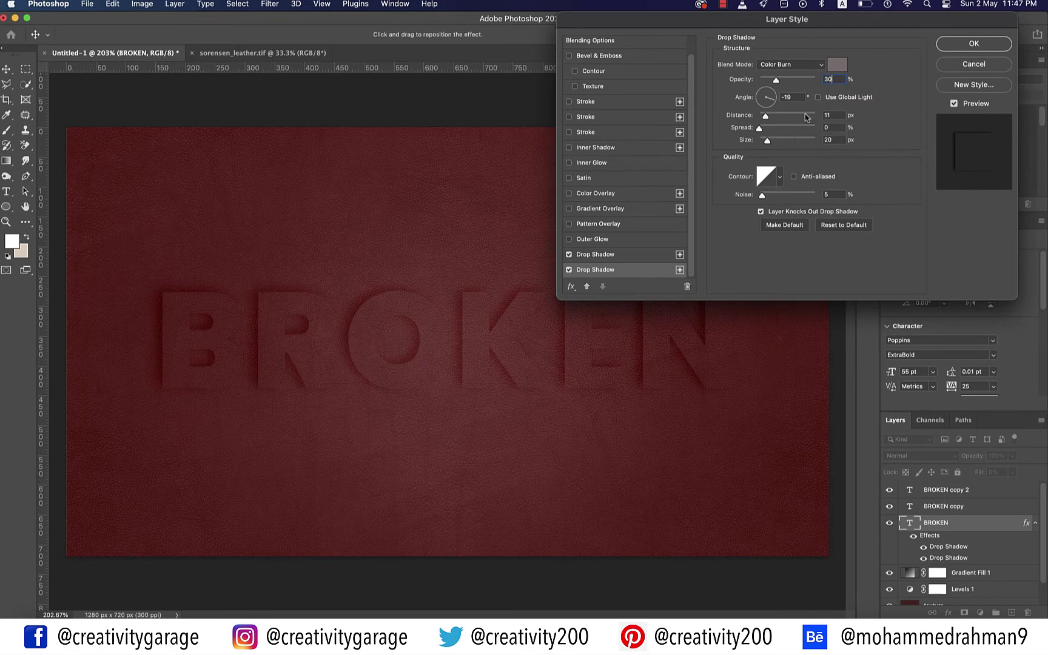
double_click(786, 98)
text(107)
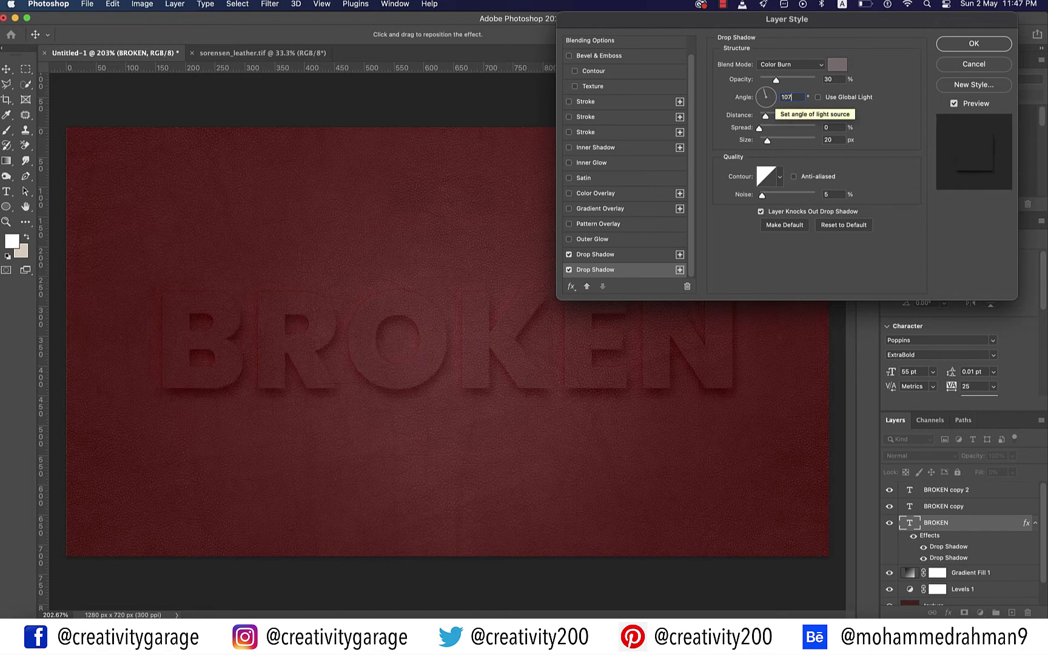
double_click(831, 114)
text(12)
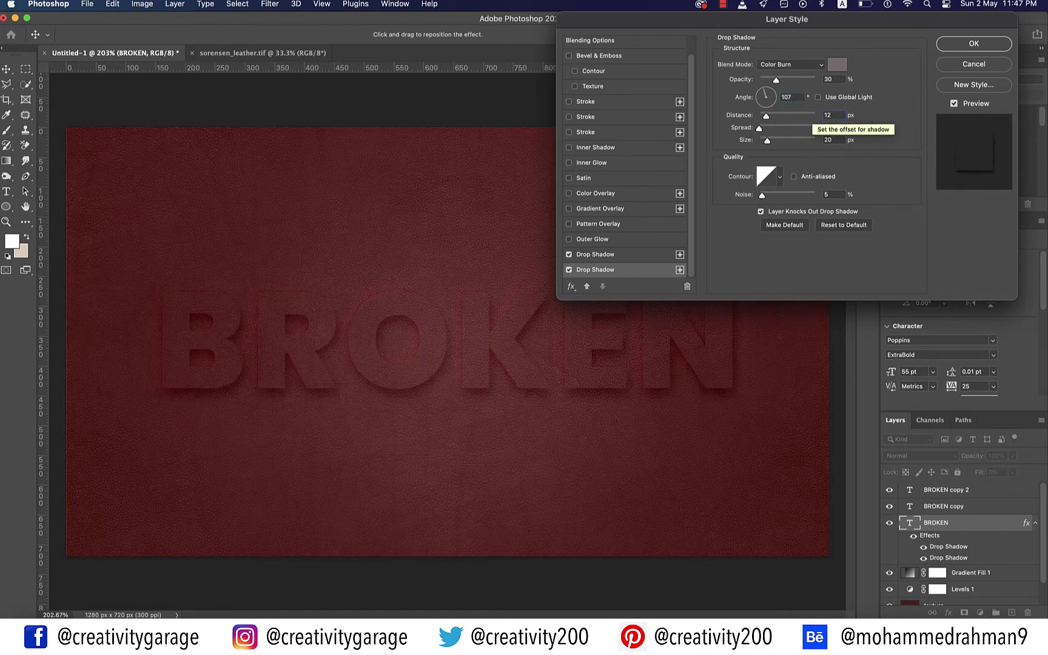
double_click(830, 129)
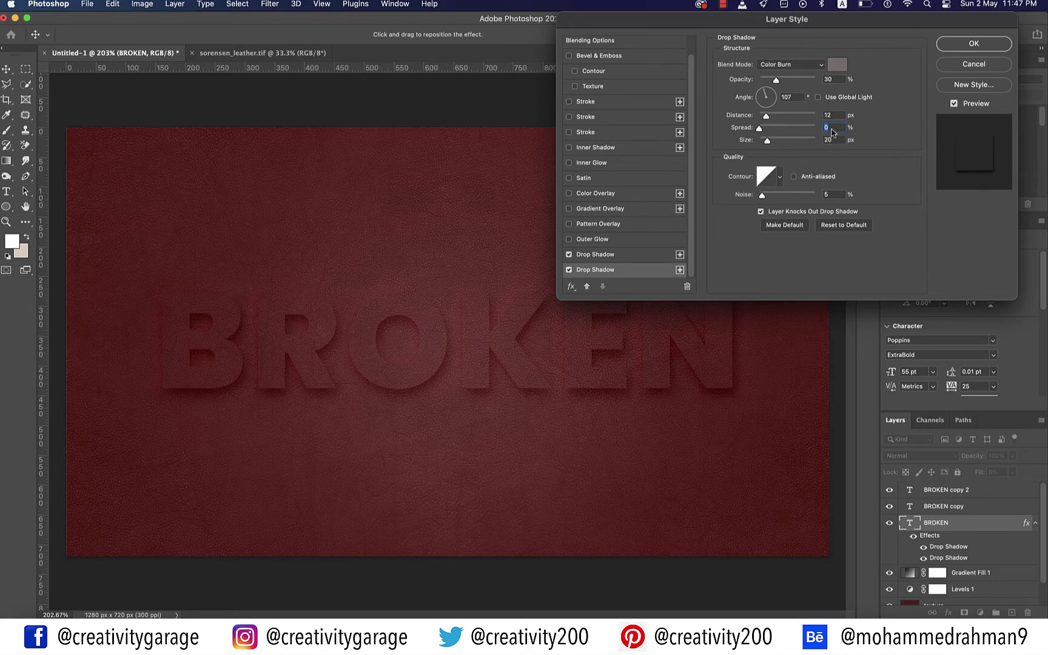
text(2)
key(Tab)
text(10)
click(973, 44)
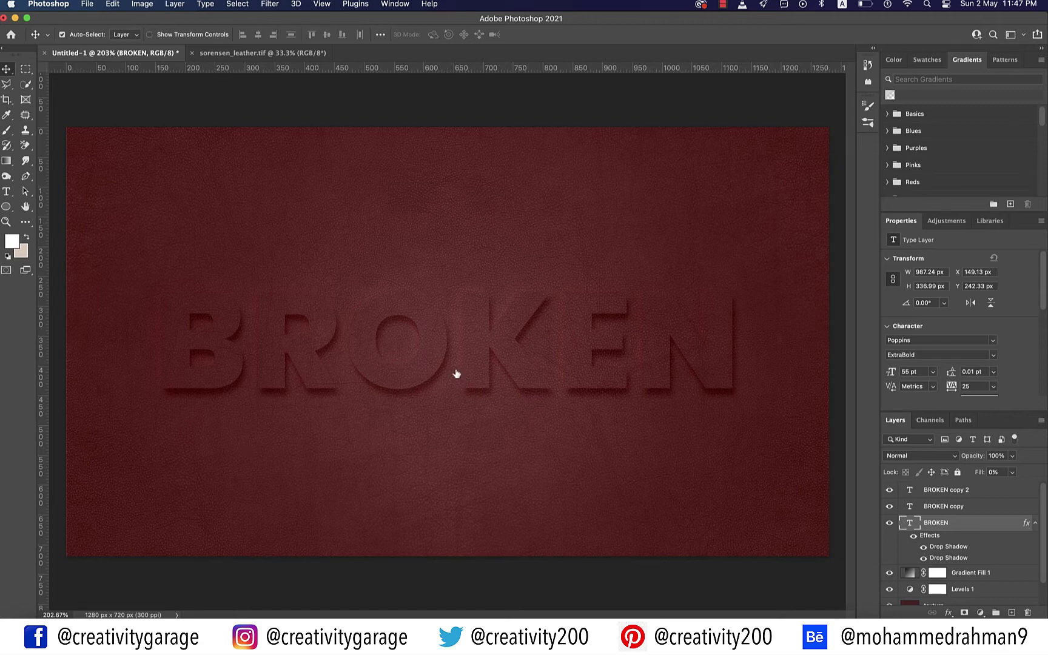
Add Bevel & Emboss to the BROKEN copy layer with a size of 3 px and a shading angle of 120°
click(956, 508)
double_click(955, 508)
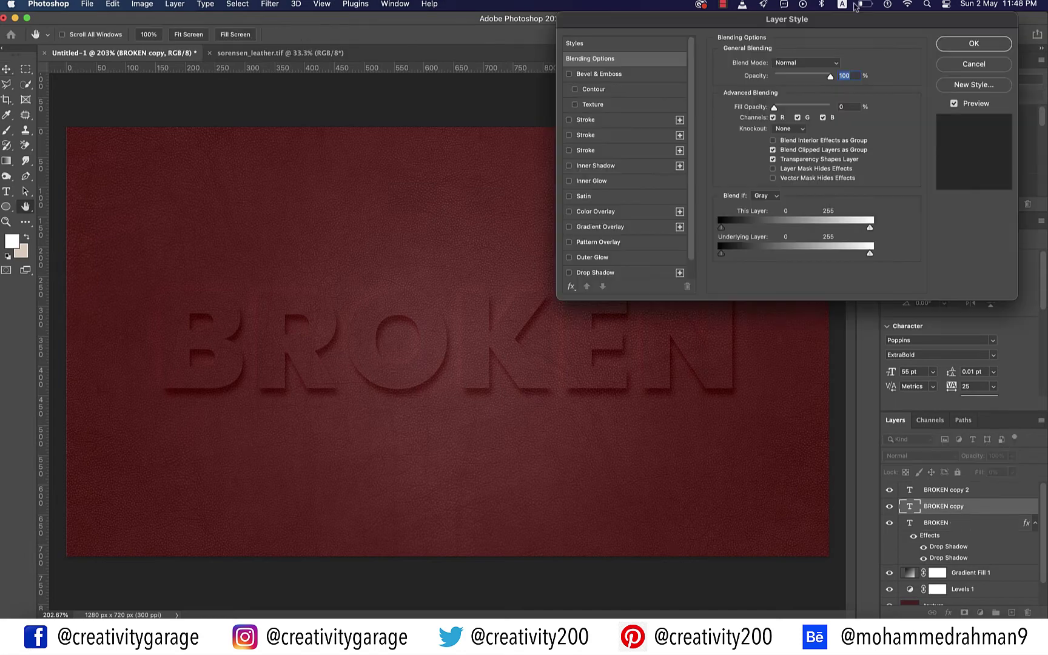
click(586, 74)
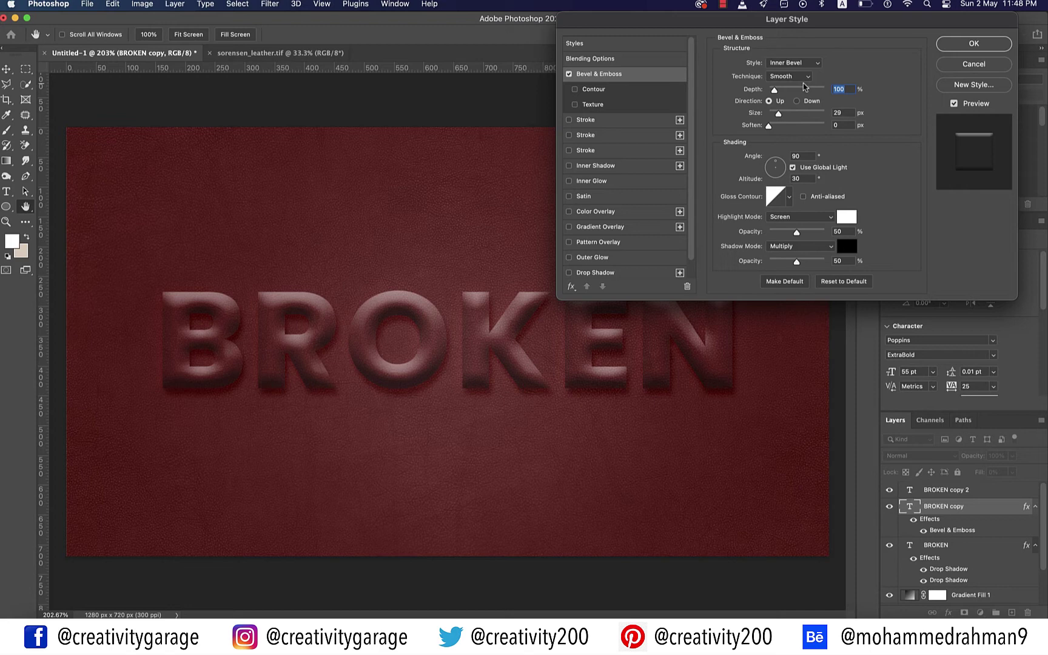
double_click(839, 113)
text(3)
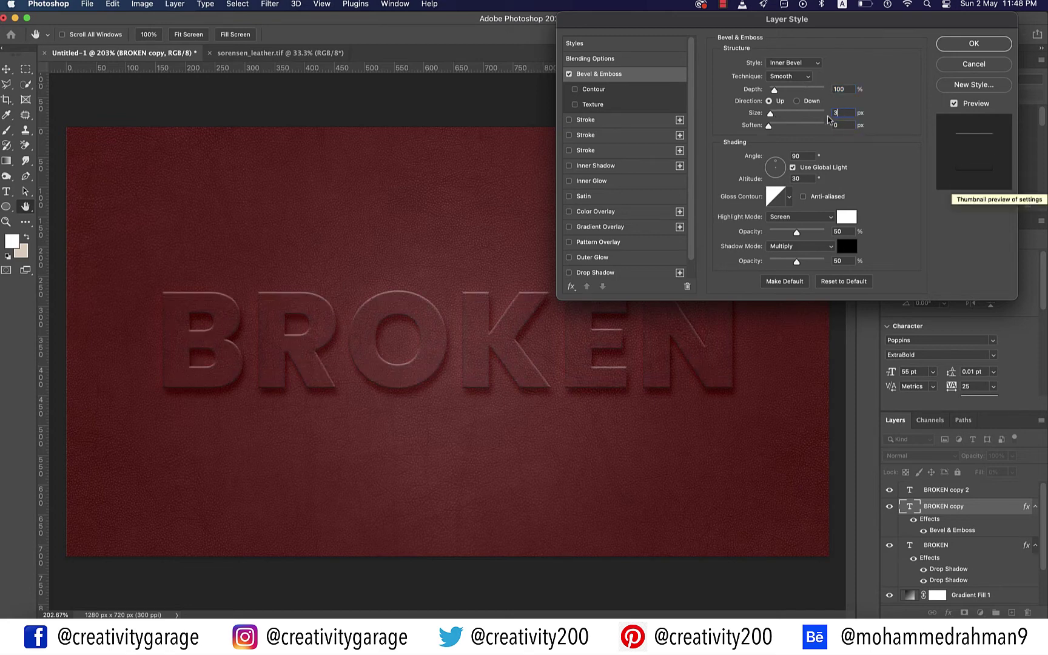
double_click(797, 156)
text(120)
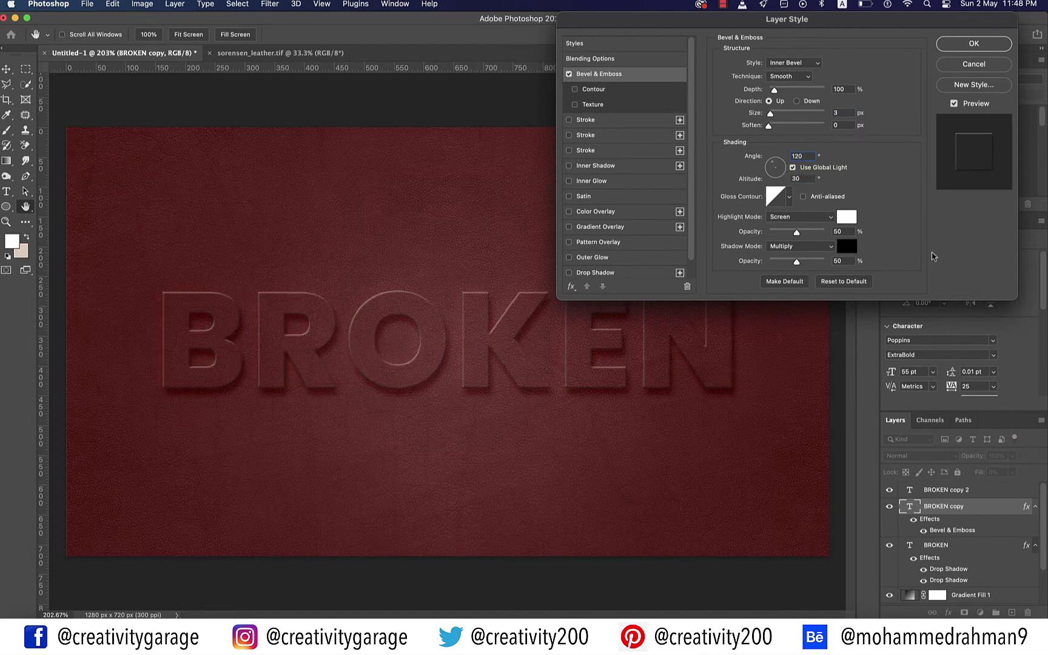
Set the bevel's shadow mode to Overlay with the shadow color E4EEEE
click(808, 246)
click(847, 245)
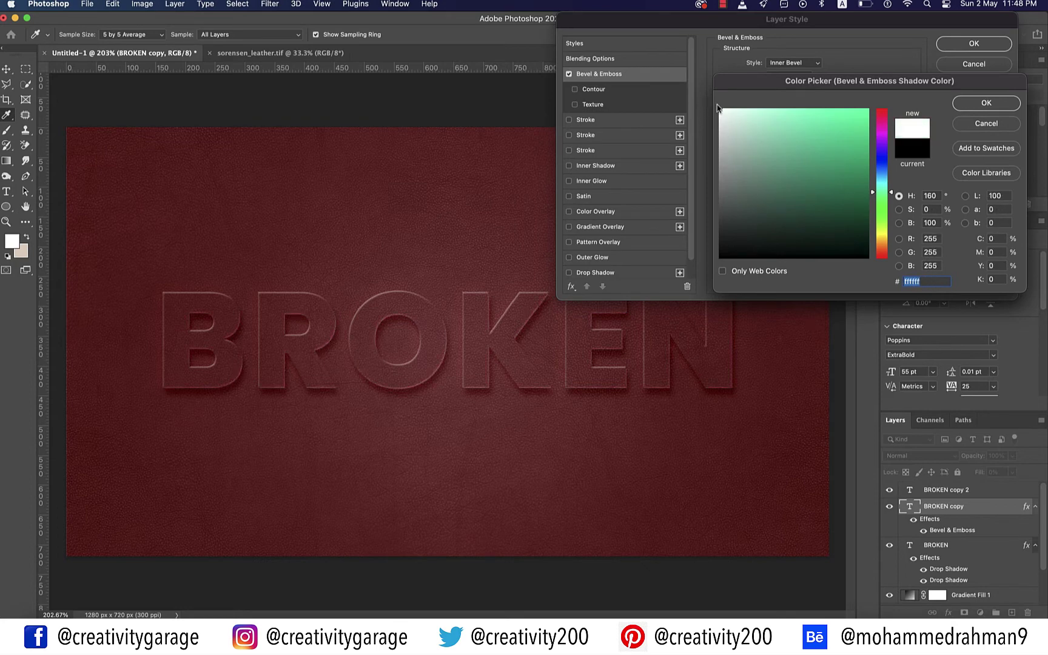
text(E4EEEE)
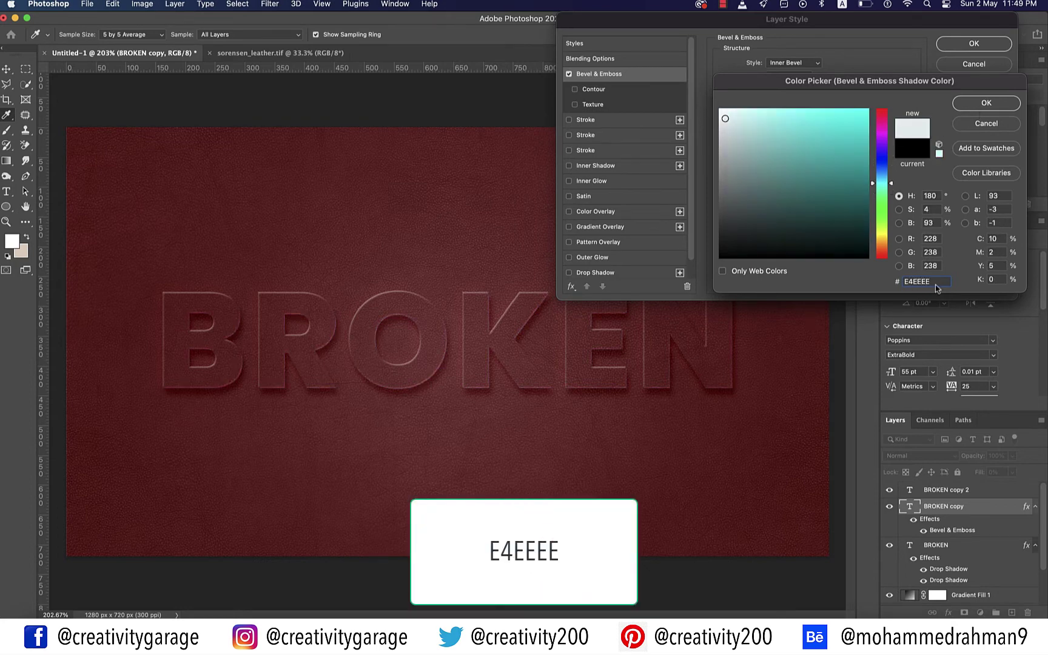
click(995, 107)
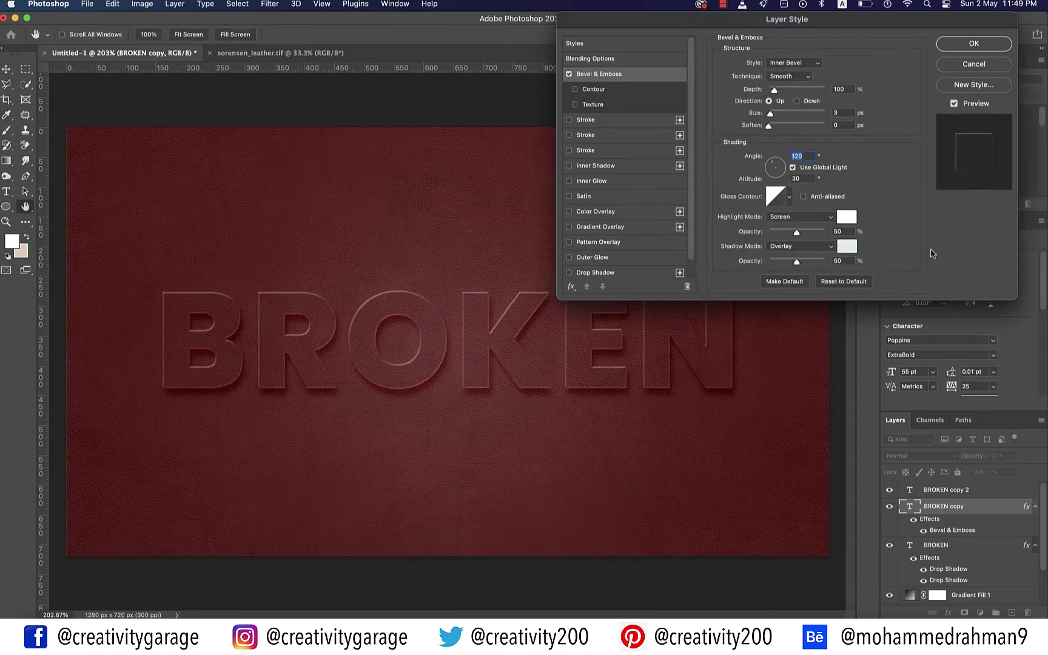
Enable the bevel's Contour, list the contour presets as text only, and choose Cove - Deep with anti-aliasing
click(591, 89)
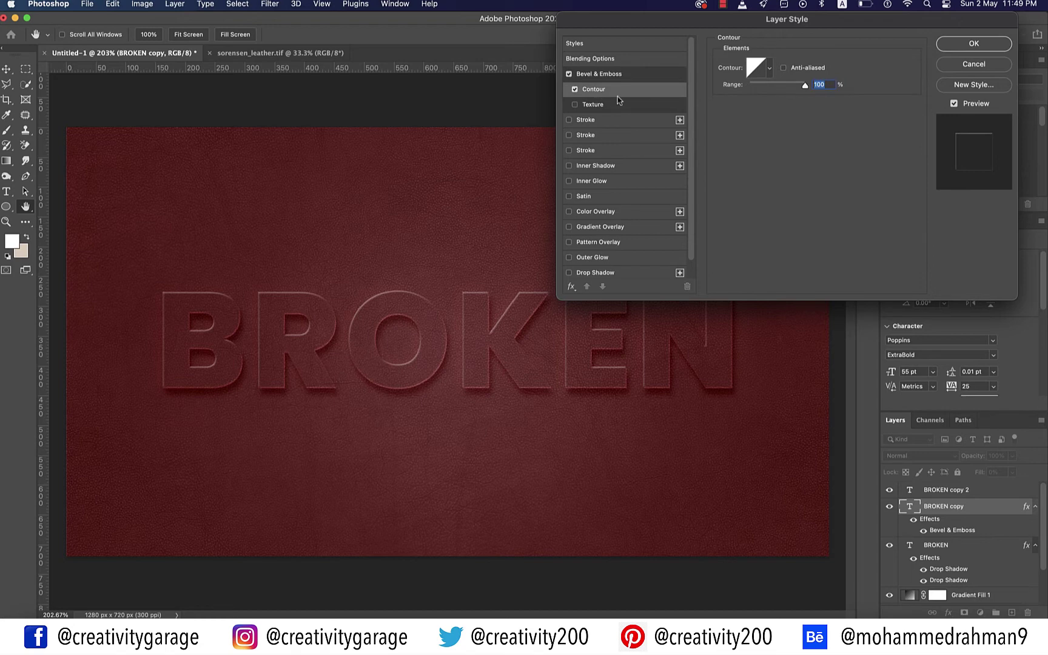
click(769, 73)
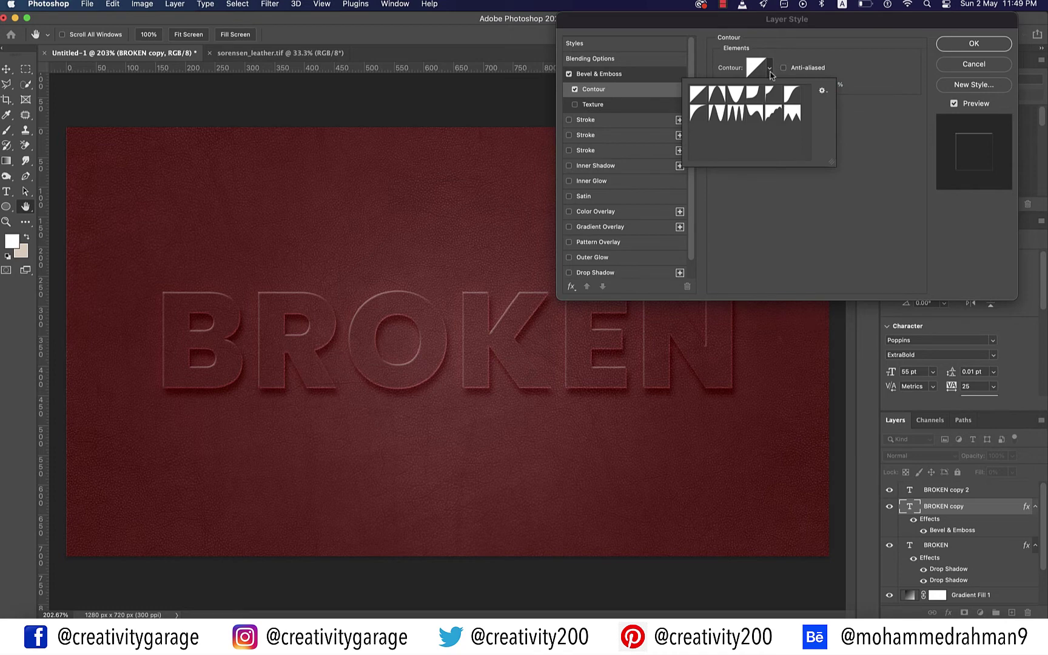
click(823, 92)
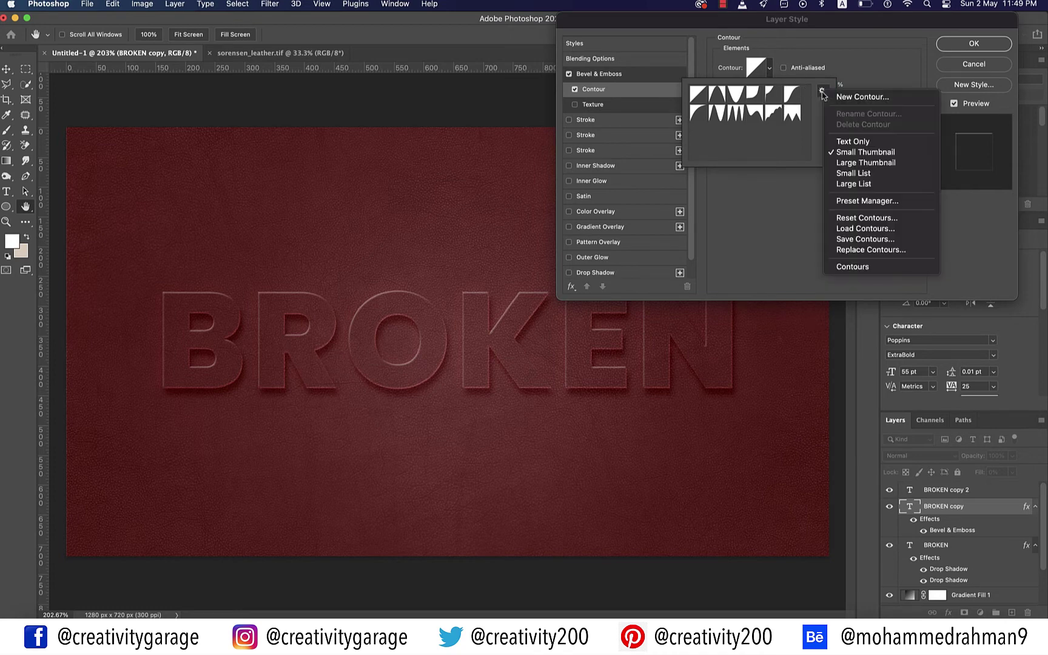
click(849, 142)
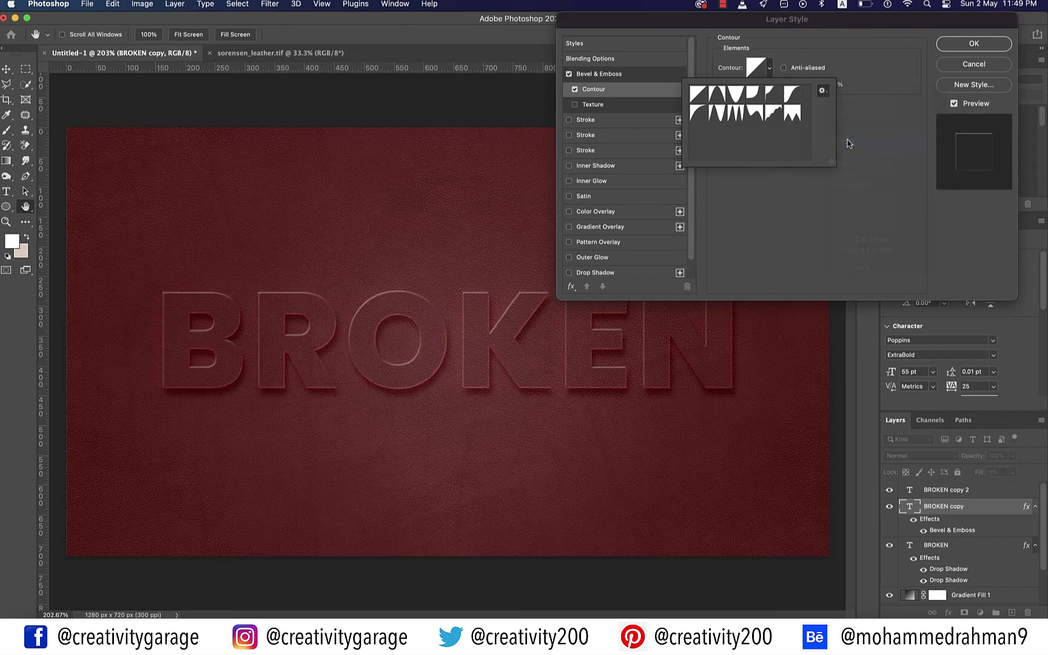
double_click(743, 126)
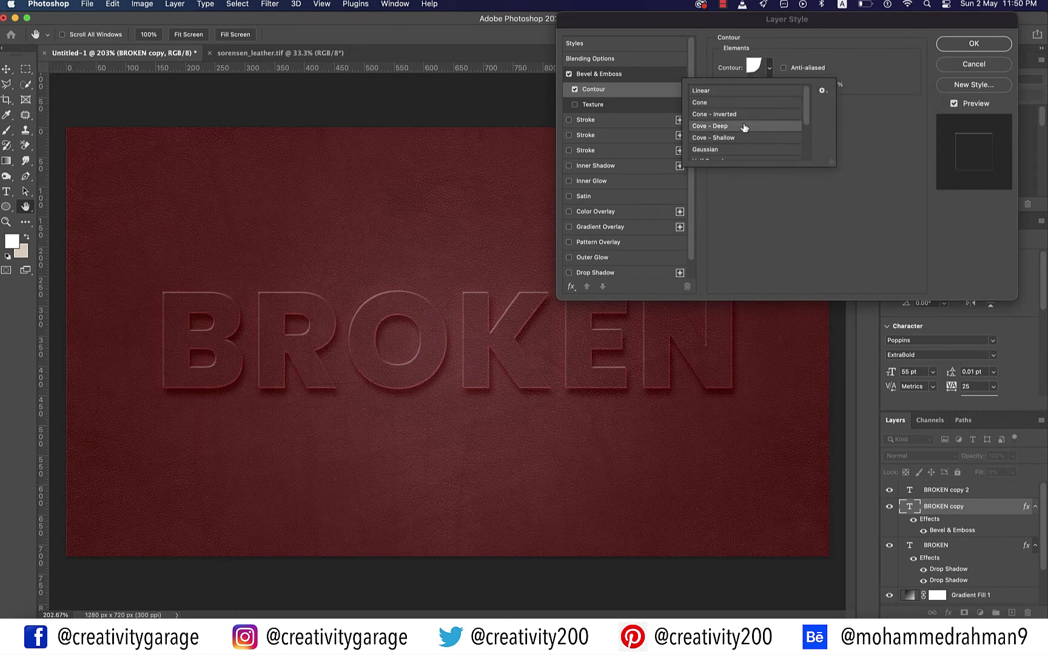
click(783, 68)
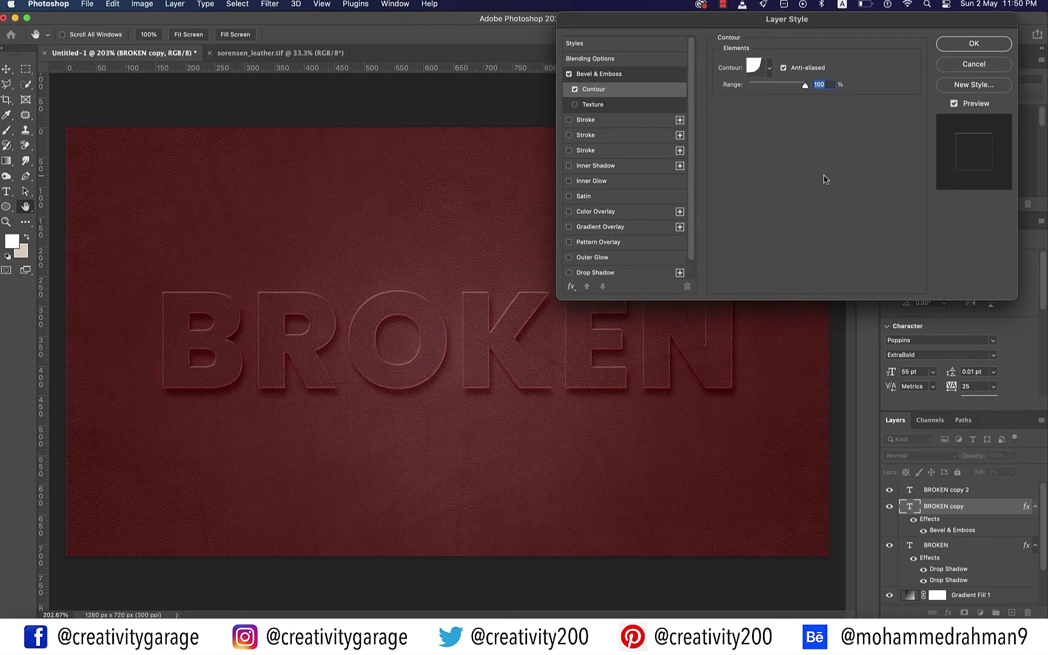
Add an Inner Shadow to the BROKEN copy layer in Screen blend mode with the color E2E2E2
click(596, 168)
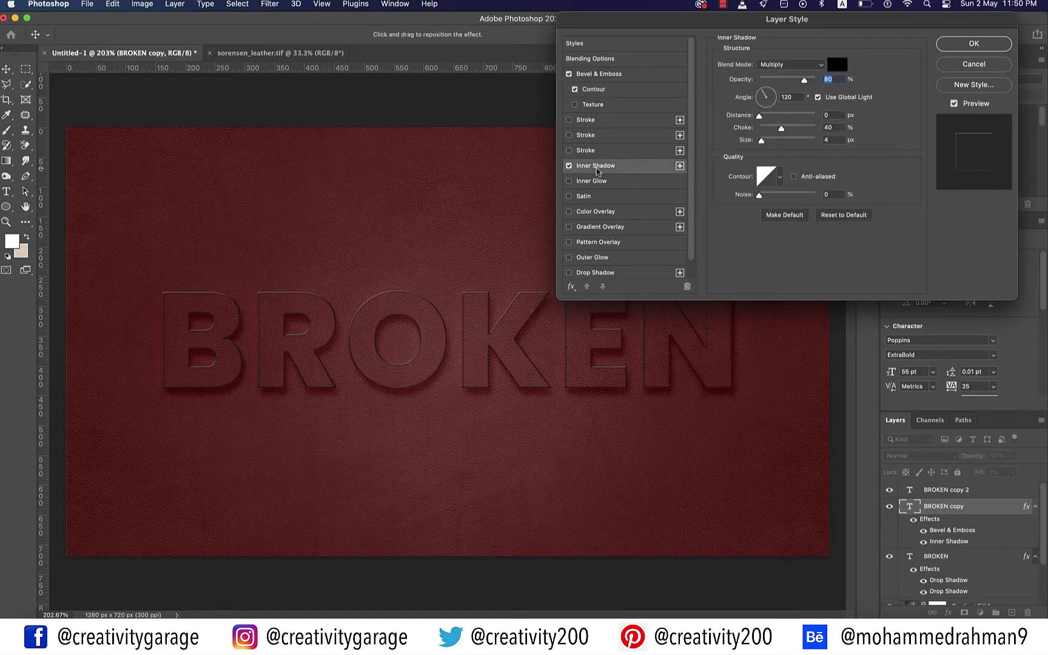
click(801, 65)
click(779, 126)
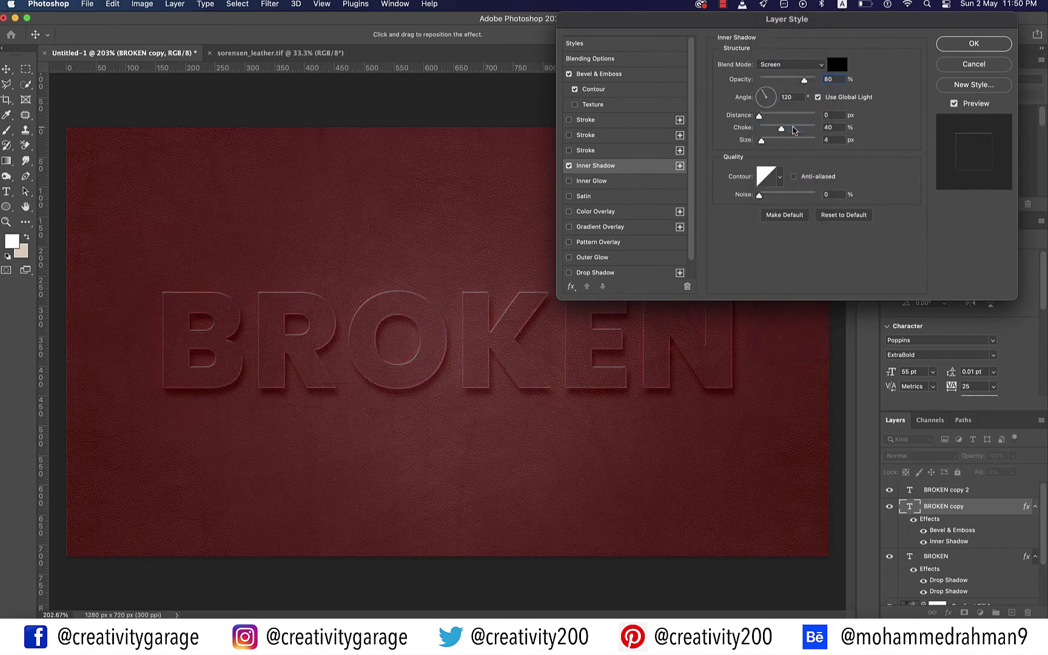
click(837, 64)
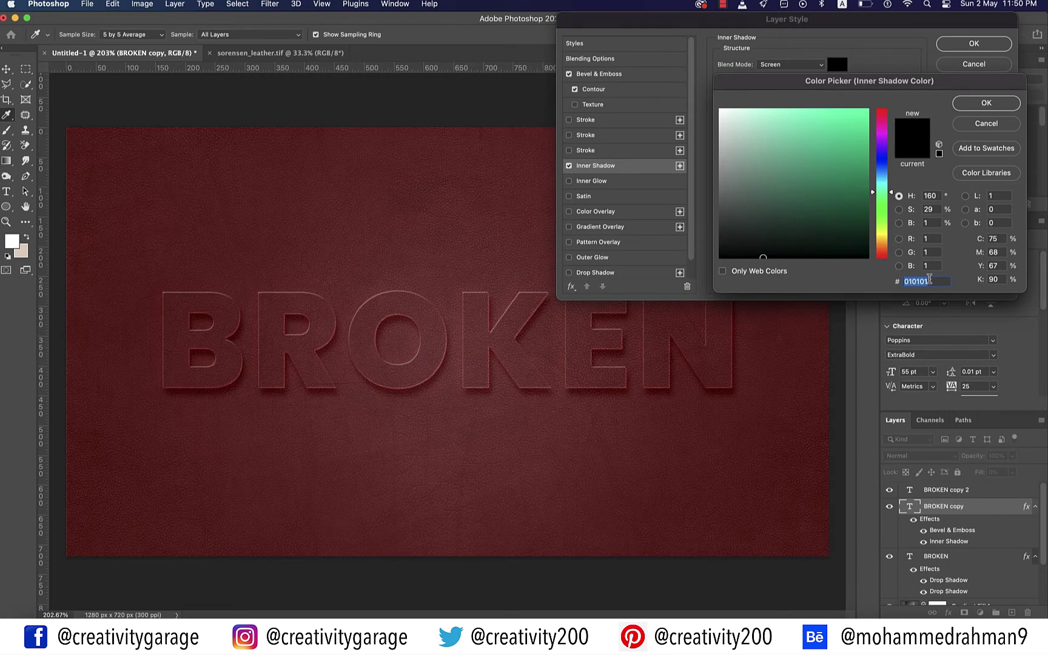
text(E2E2E2)
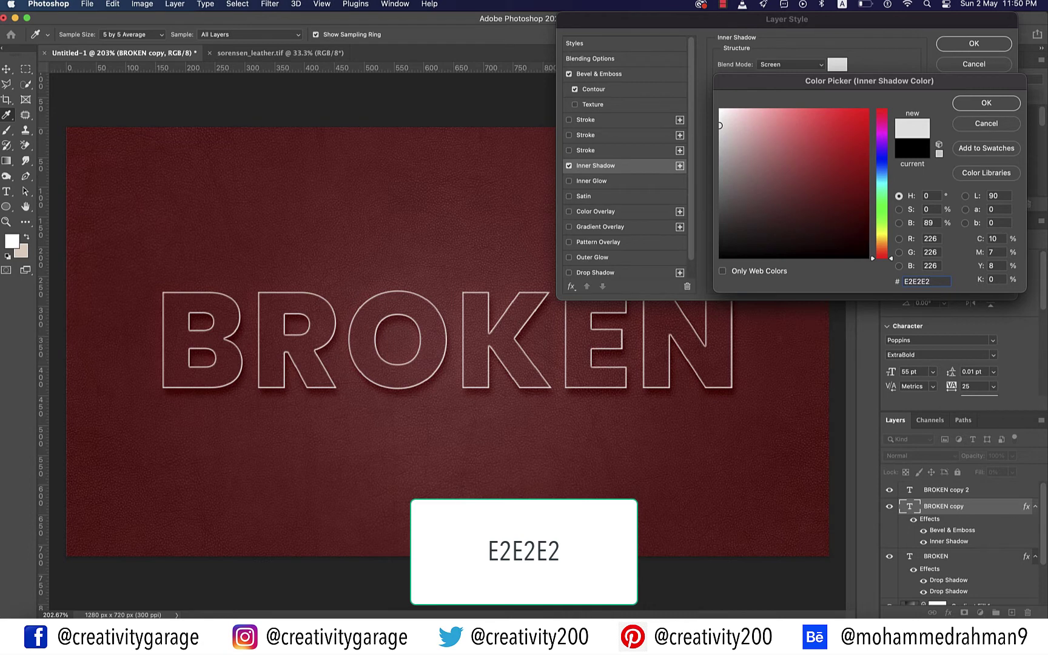
click(986, 103)
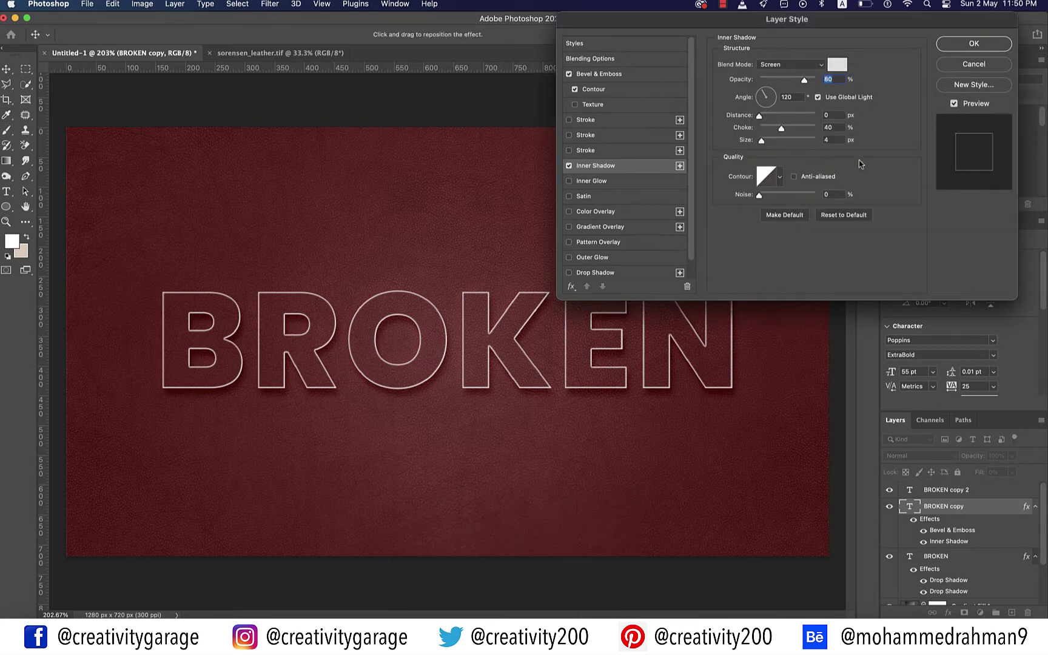
Set the inner shadow to 10% opacity, 90° angle without global light, 2 px distance, 0% choke and 13 px size
text(10)
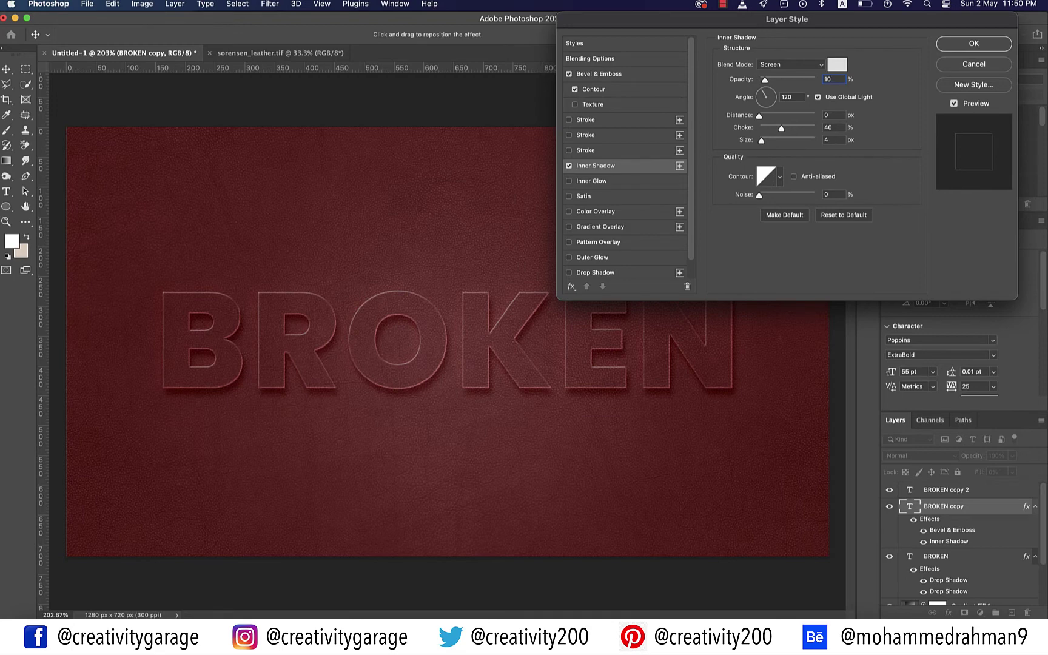
click(817, 98)
click(835, 115)
text(2)
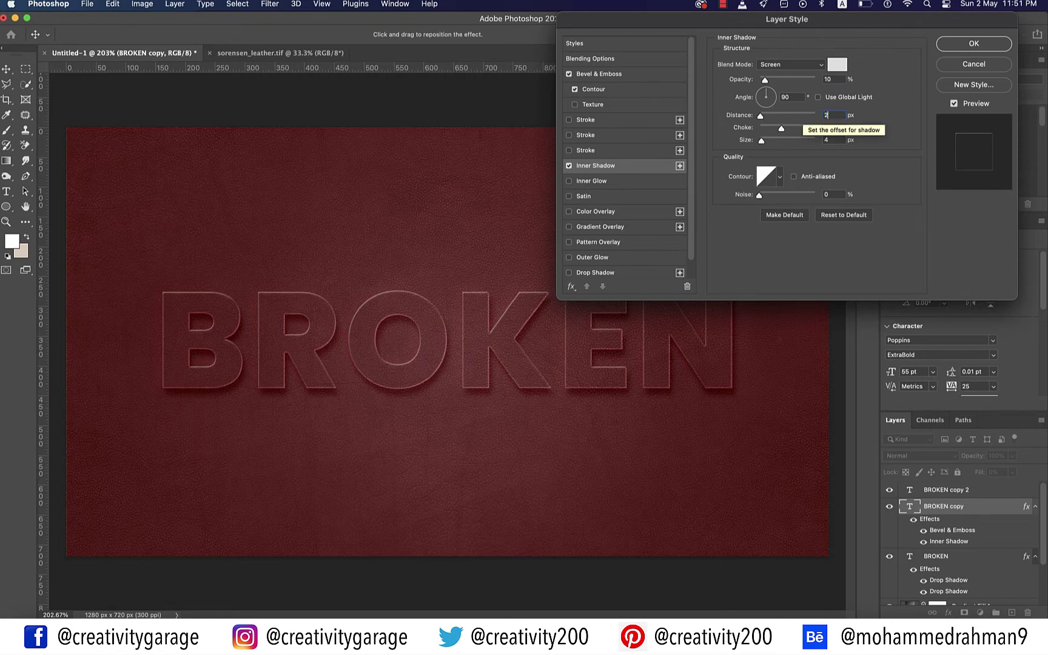
key(Tab)
text(0)
key(Tab)
text(13)
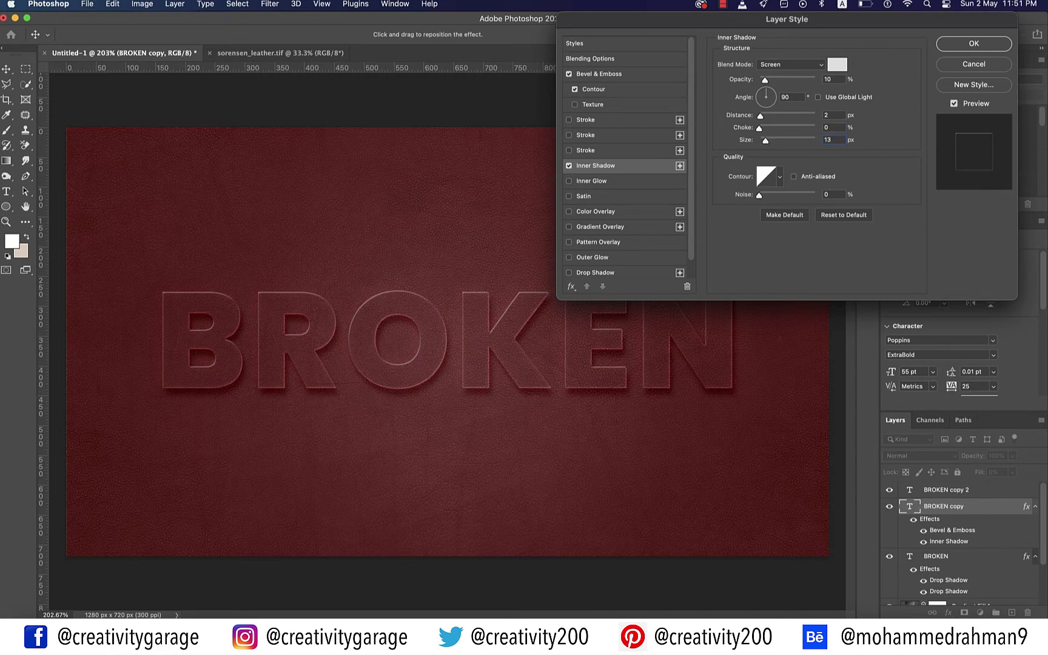
Add an Inner Glow to the BROKEN copy layer in Overlay blend mode at 30% opacity with the color F1ECEC
click(592, 181)
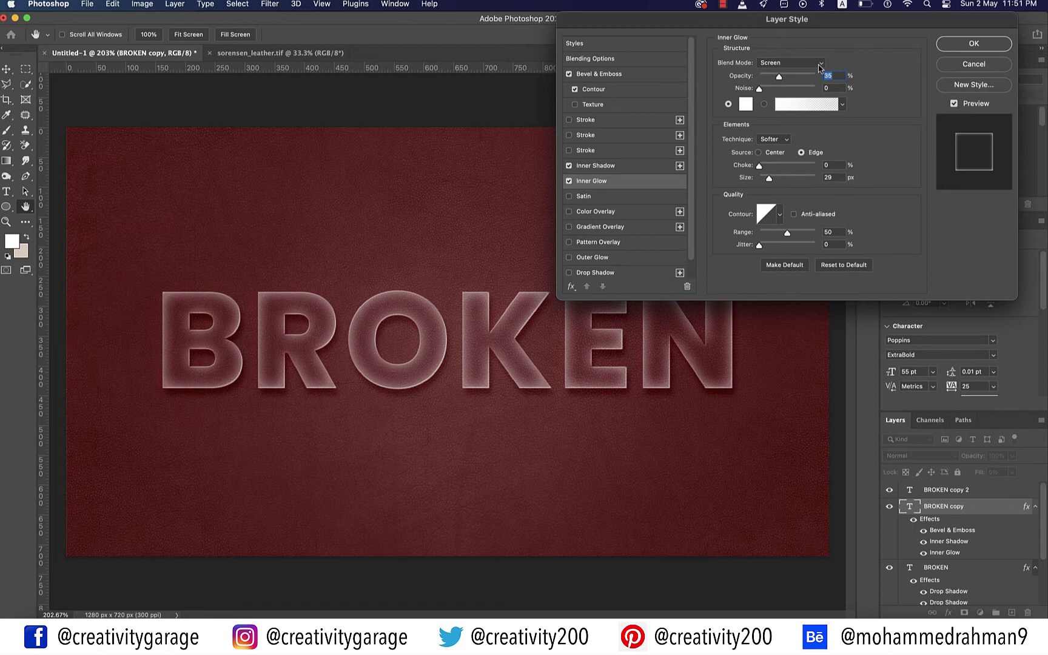
click(819, 65)
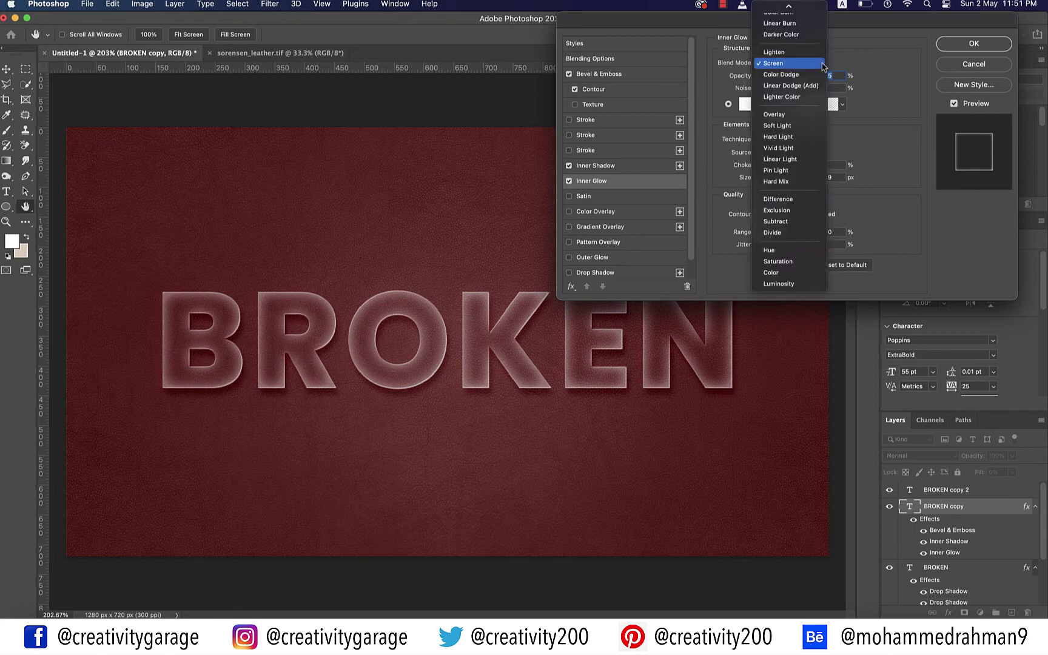
click(790, 114)
text(30)
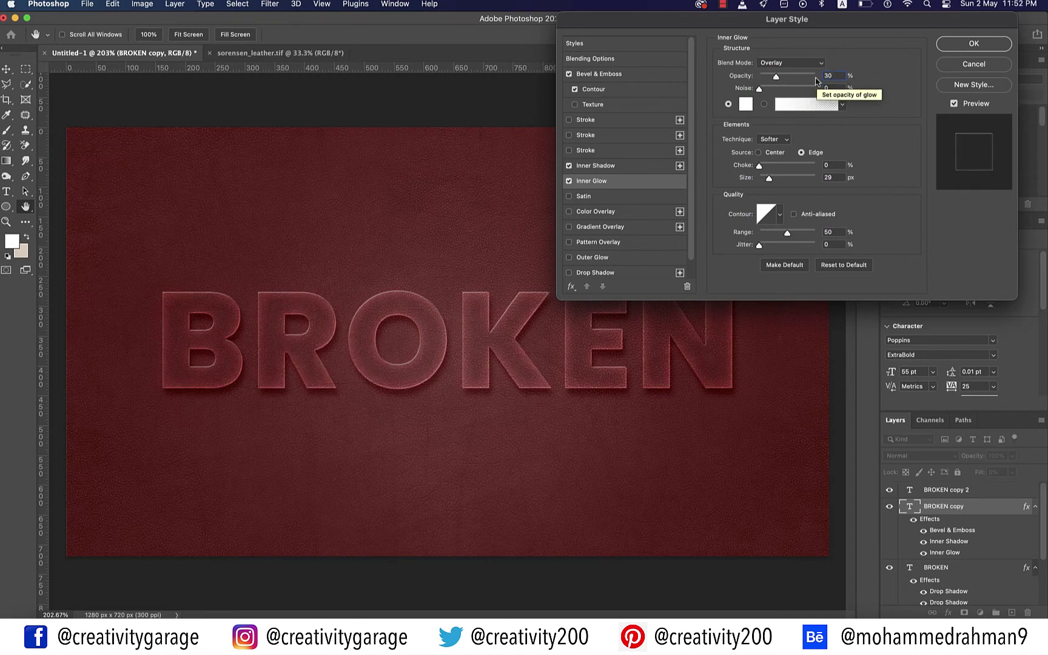
click(746, 103)
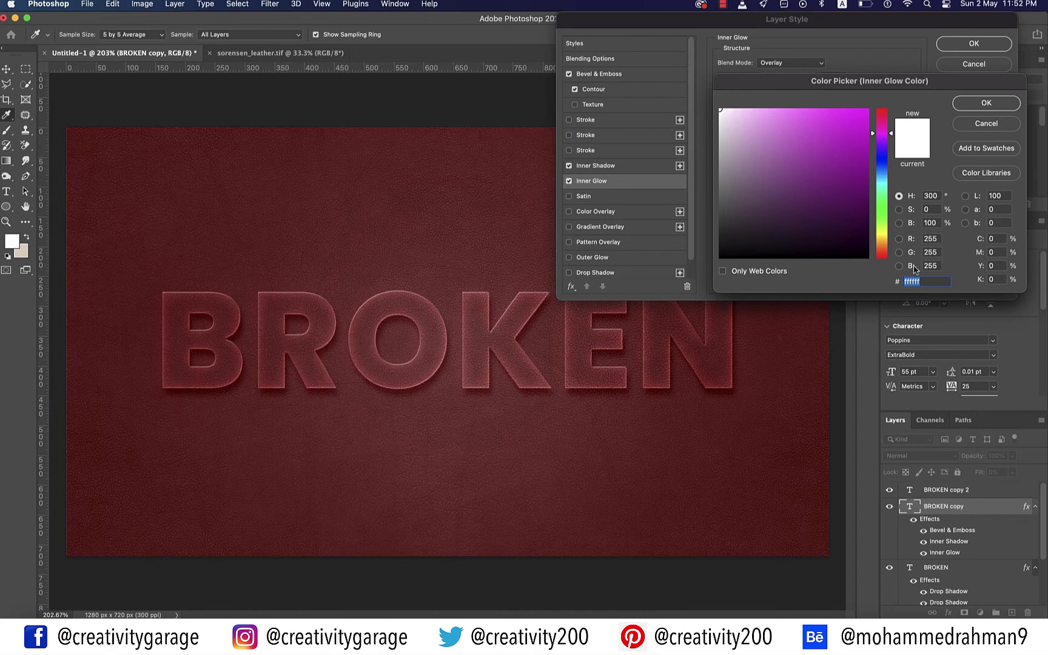
text(F1)
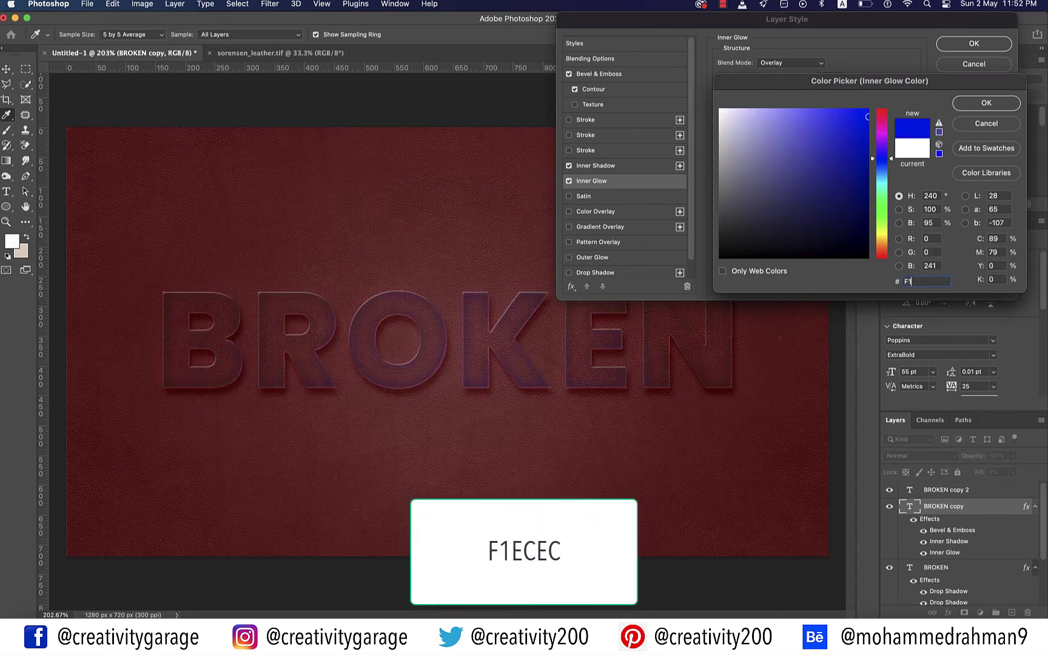
text(ECEC)
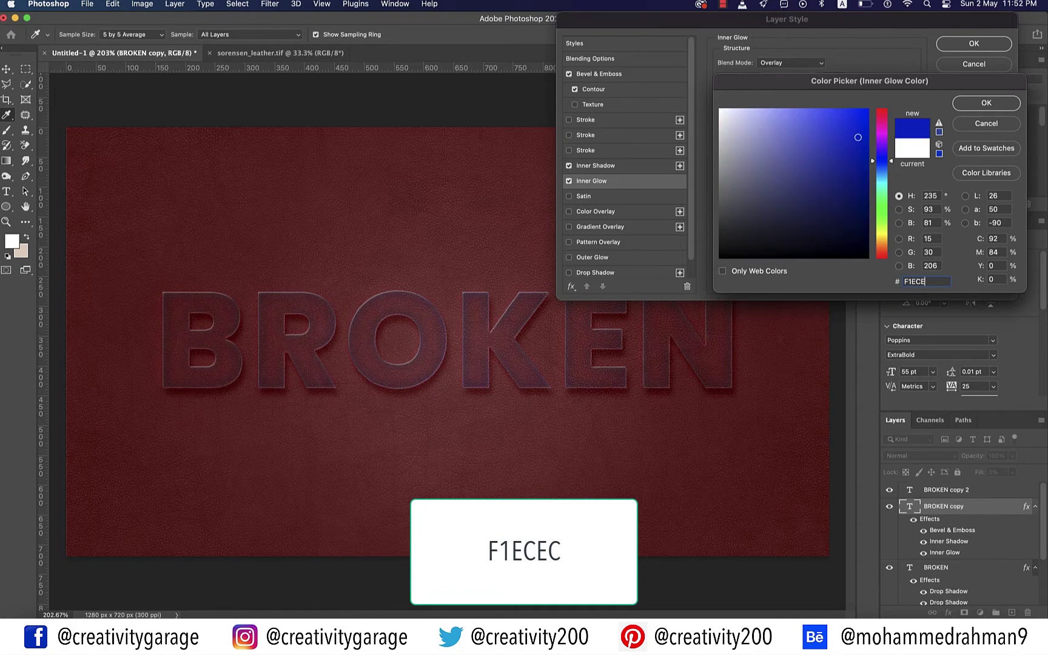
click(985, 107)
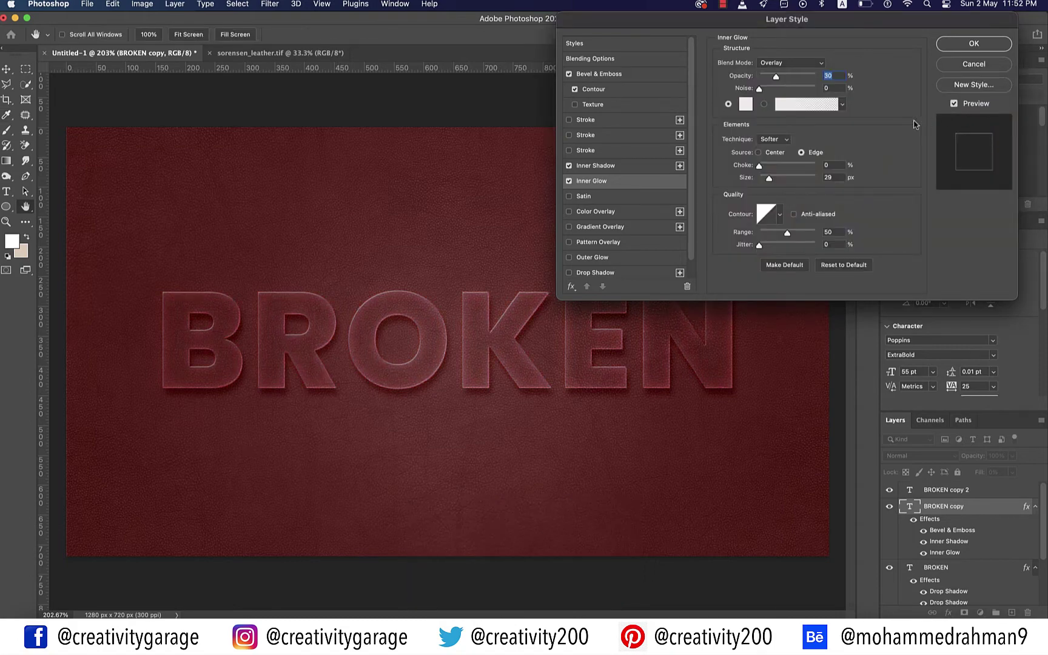
Set the inner glow to the Precise technique with 3 px size, an anti-aliased contour and 35% range
click(781, 139)
click(773, 151)
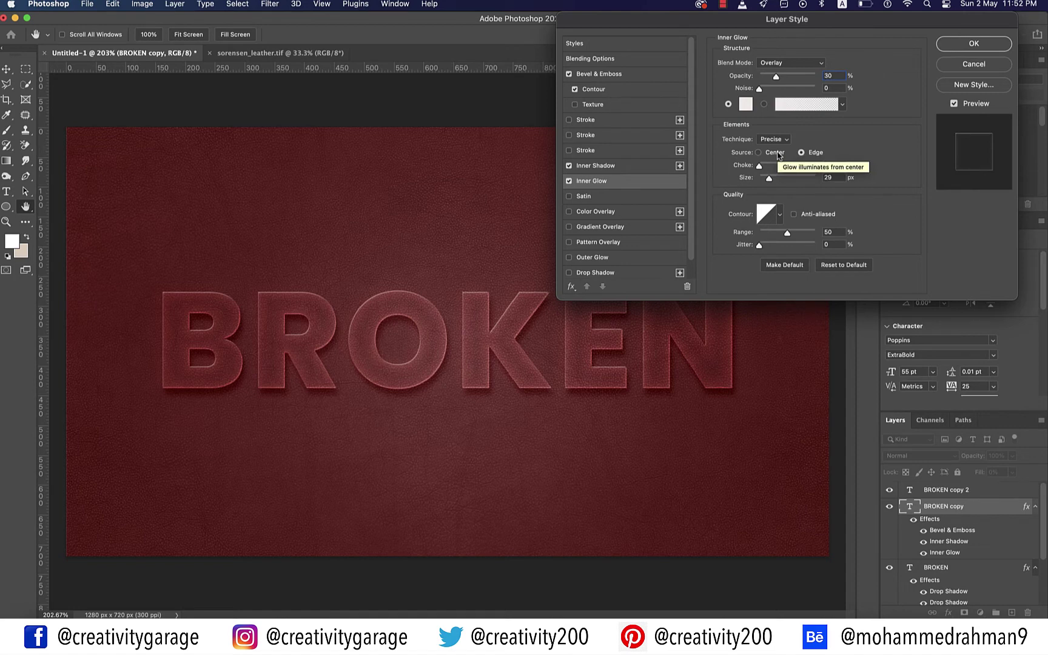
double_click(827, 177)
text(3)
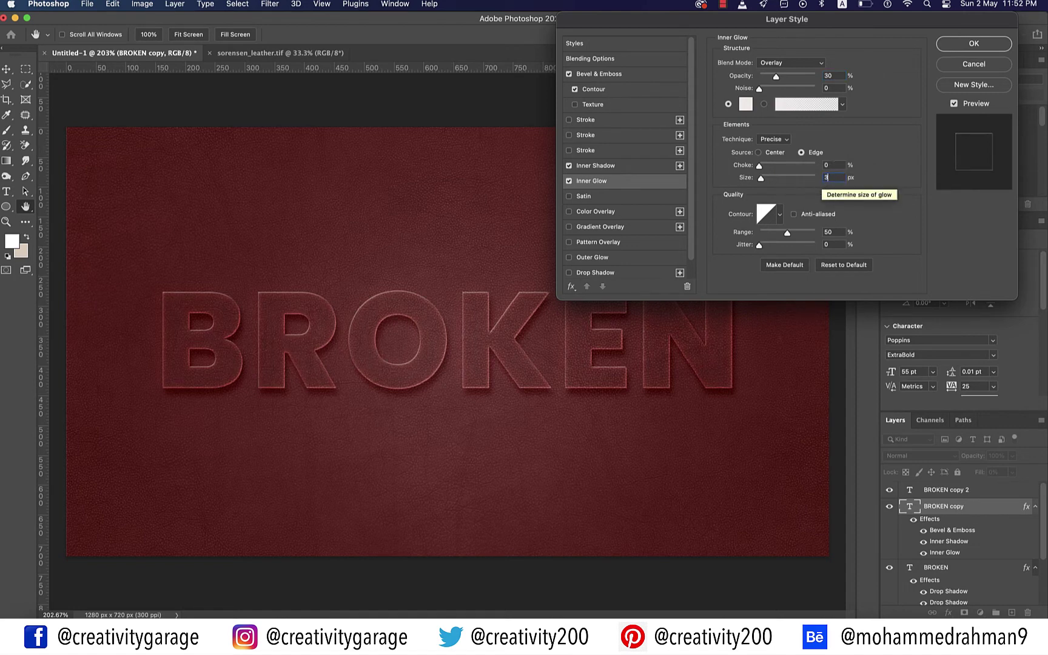
click(793, 214)
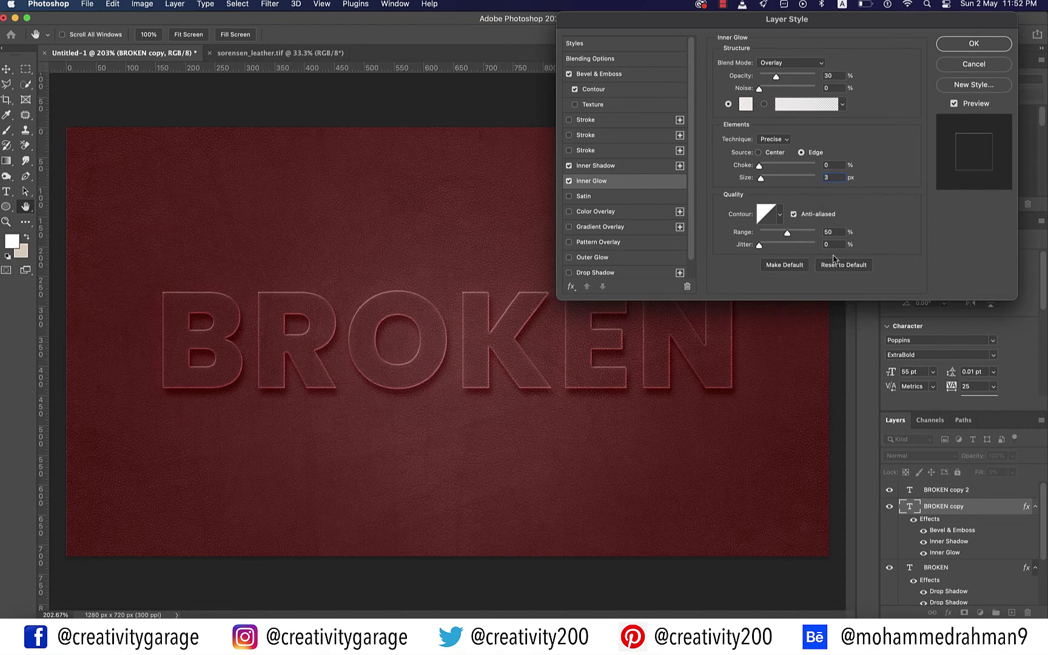
double_click(828, 232)
text(35)
Add a dithered Gradient Overlay to the BROKEN copy layer in Soft Light blend mode at 50% opacity
click(599, 226)
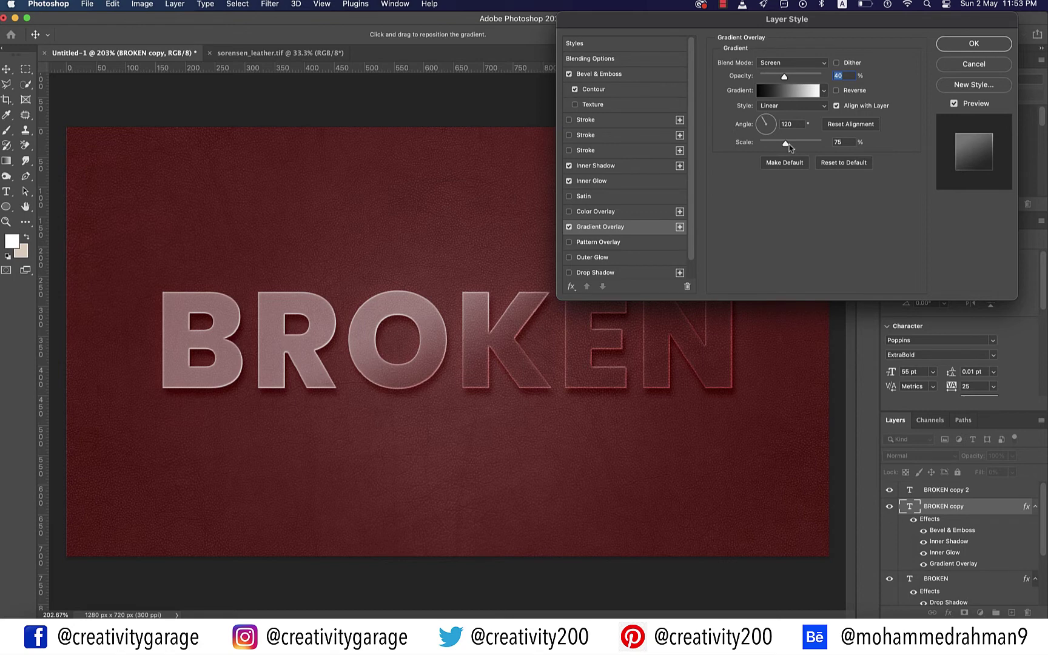
click(837, 63)
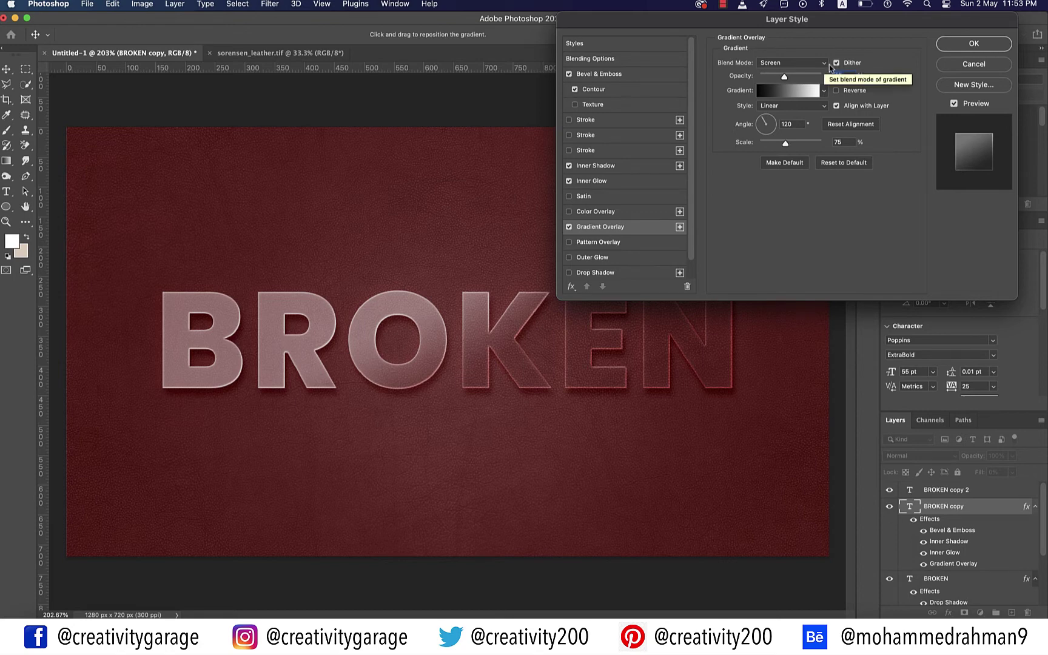
click(823, 64)
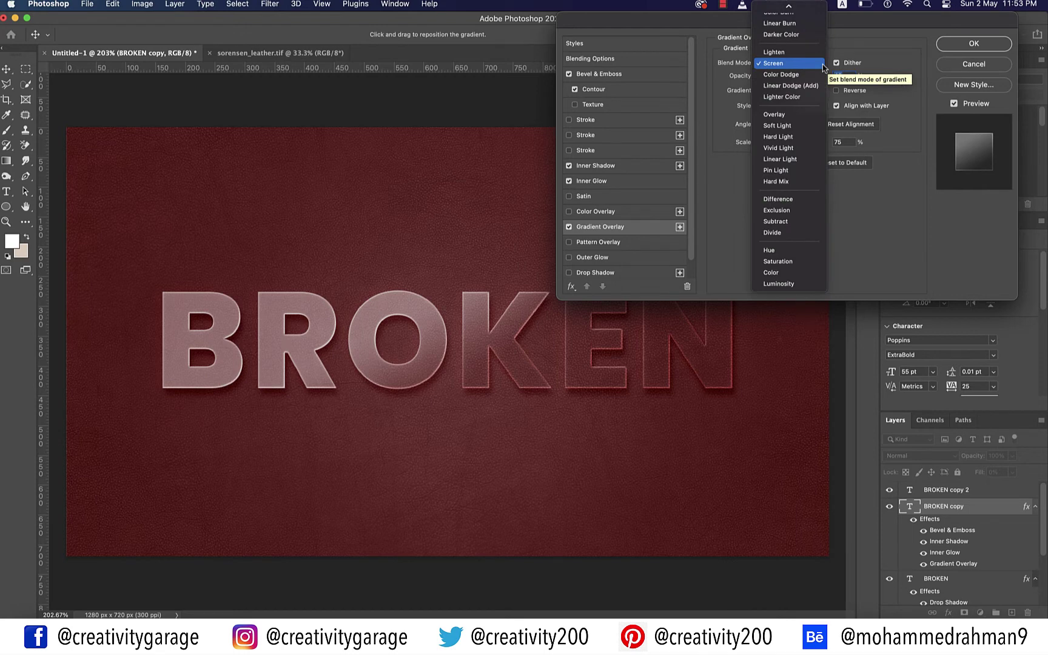
click(777, 125)
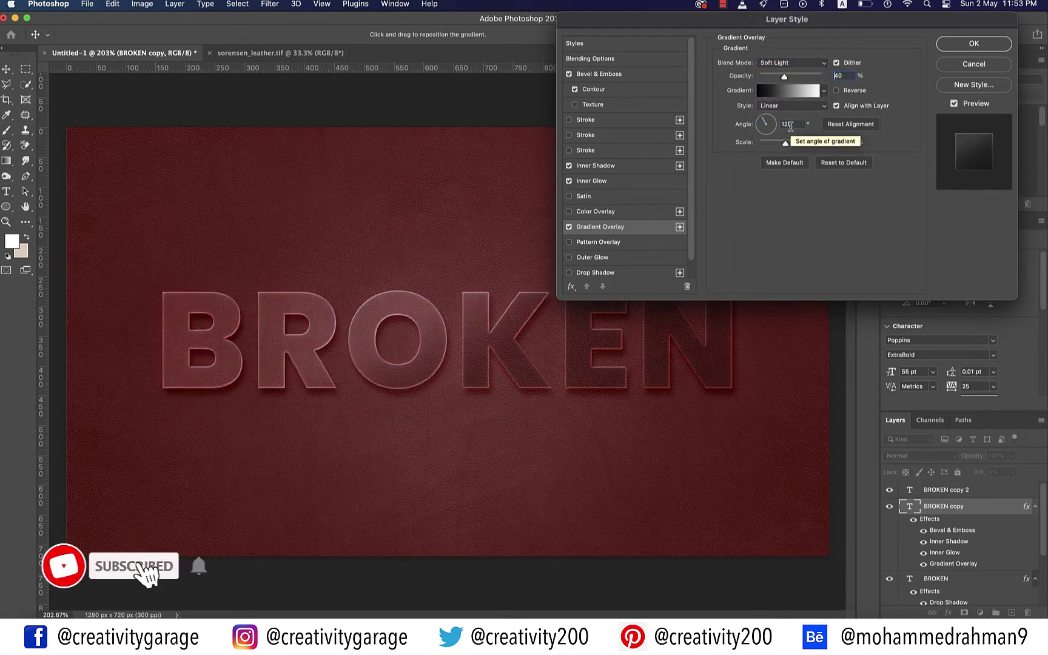
mouse_move(784, 77)
mouse_down()
mouse_move(772, 77)
mouse_move(791, 77)
mouse_up()
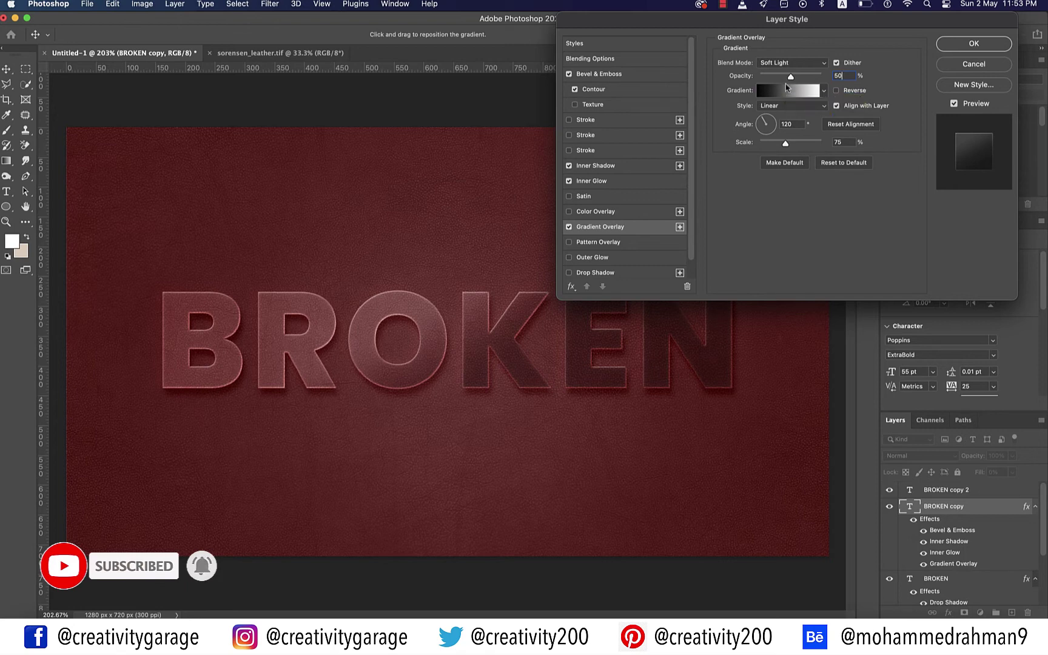
Make the overlay gradient Reflected and reversed, with a 105° angle and 150% scale
click(799, 106)
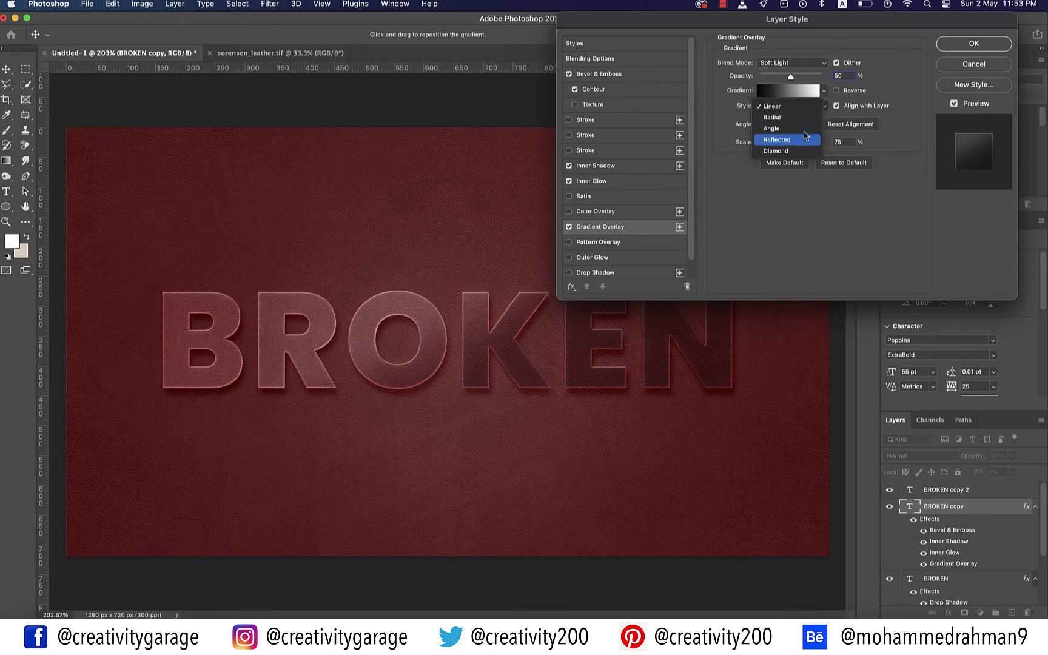
click(779, 139)
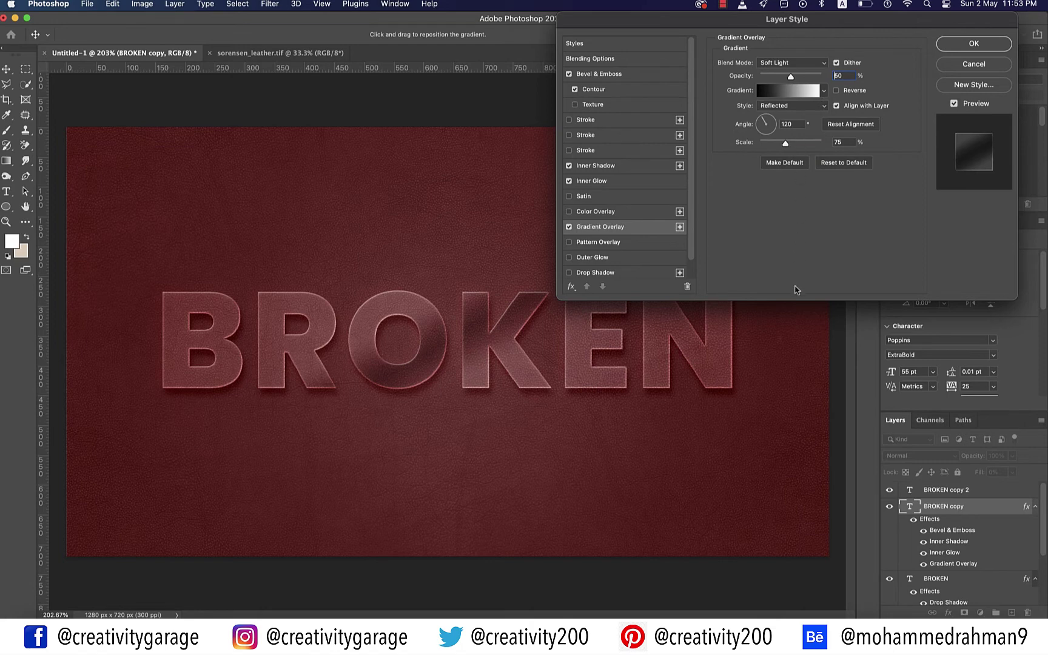
double_click(788, 124)
text(105)
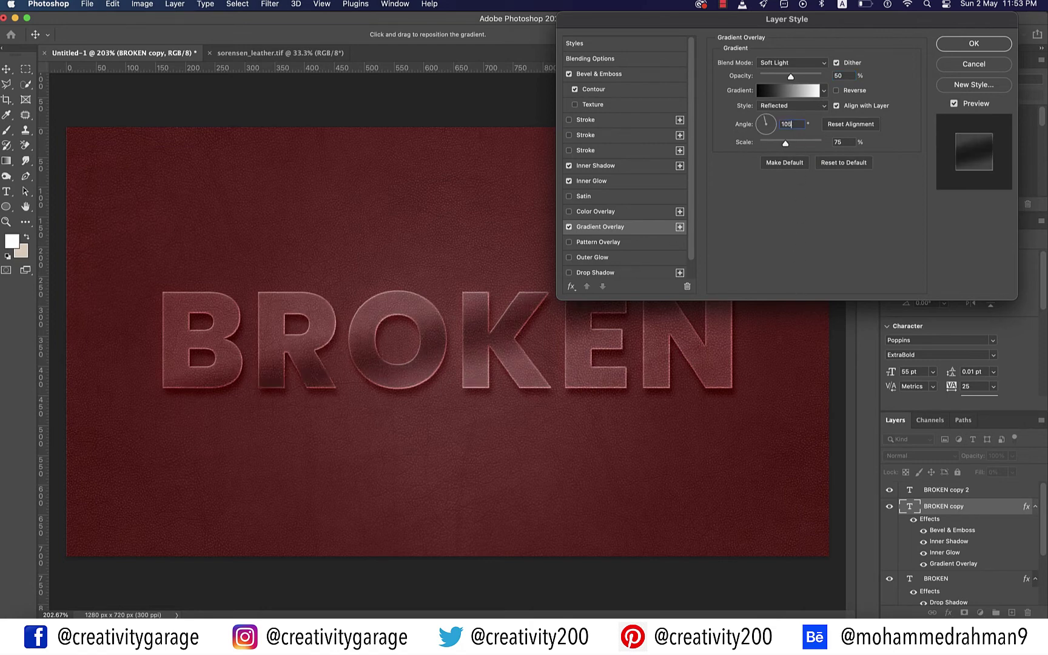
key(Tab)
text(150)
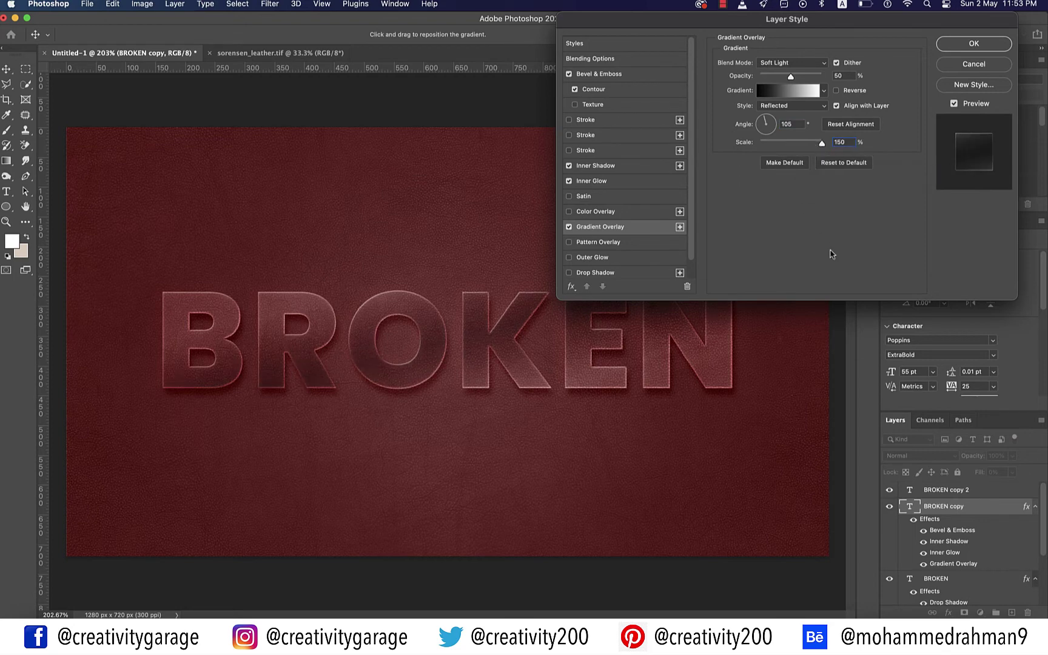
click(836, 90)
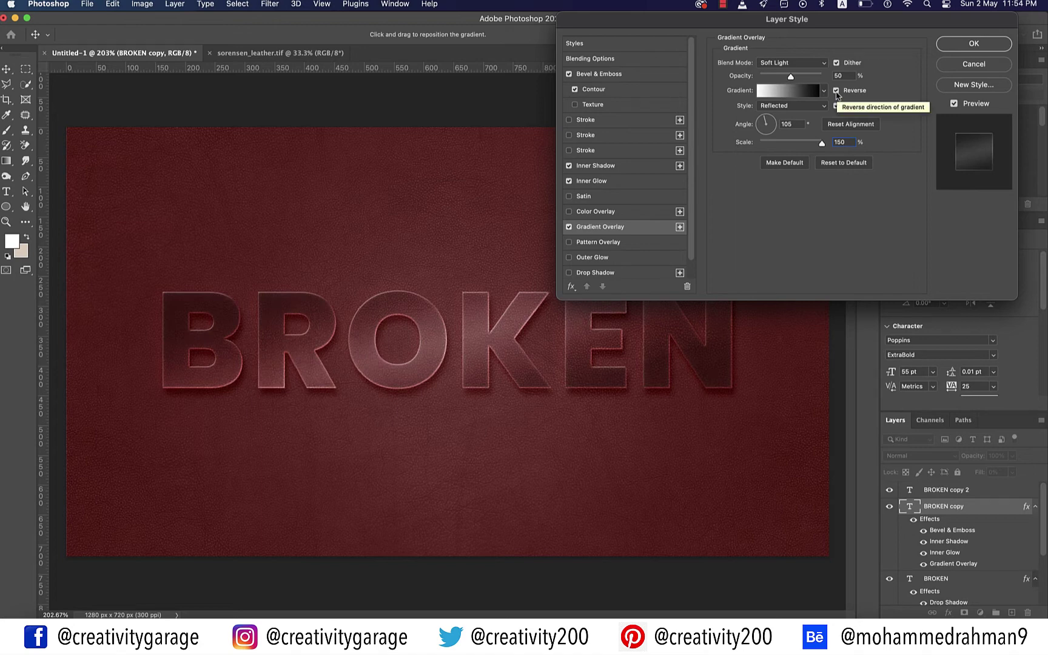
Edit the overlay's black-to-white gradient and set its starting color stop to 252321
click(813, 92)
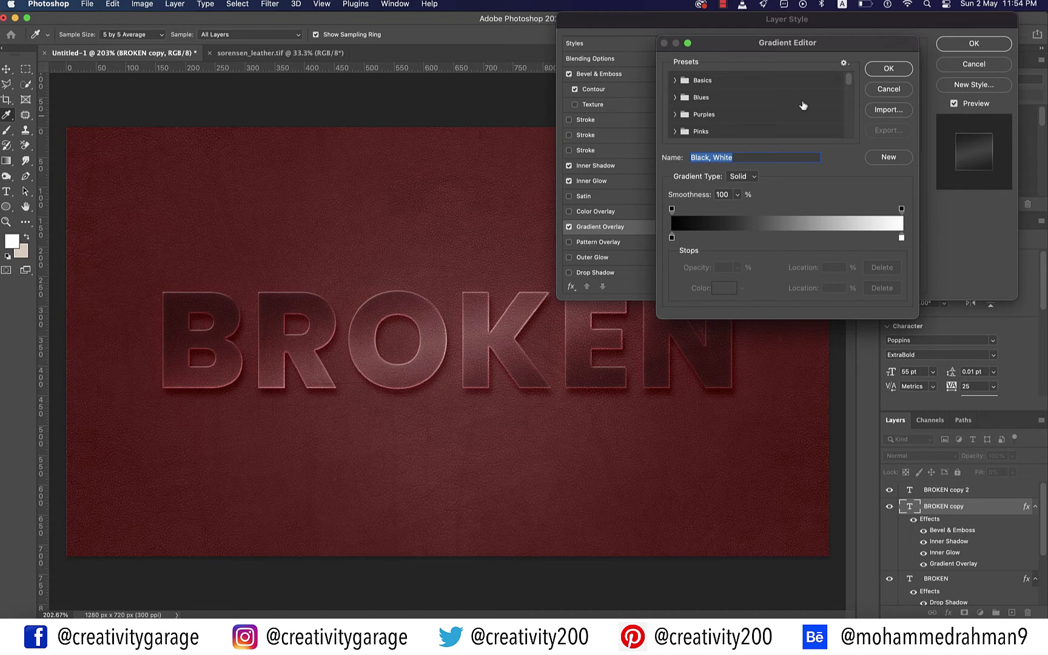
double_click(671, 238)
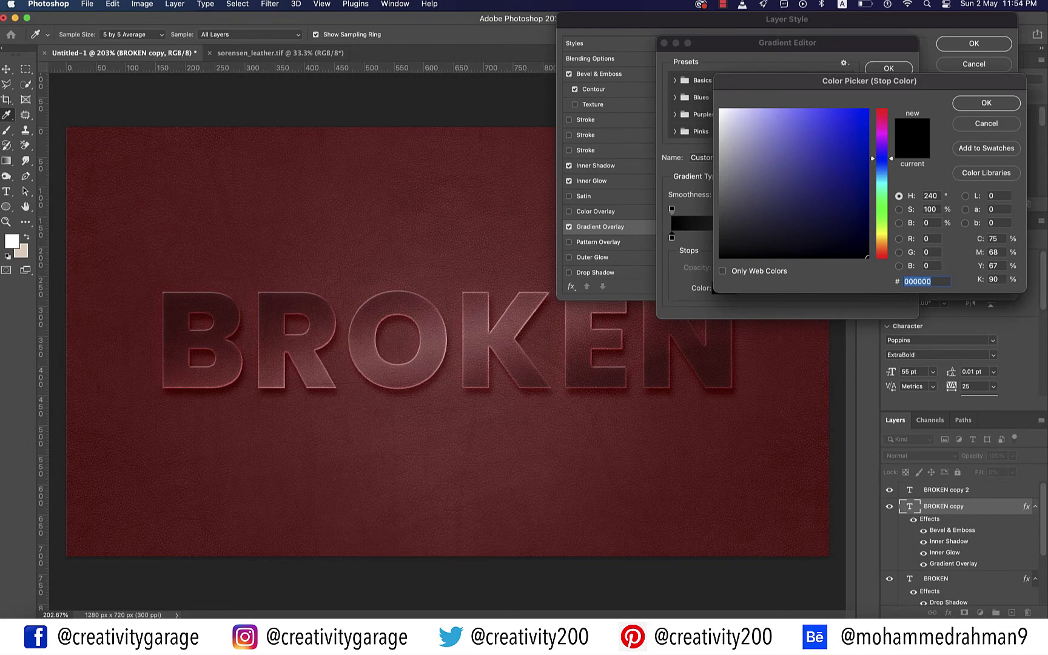
text(25)
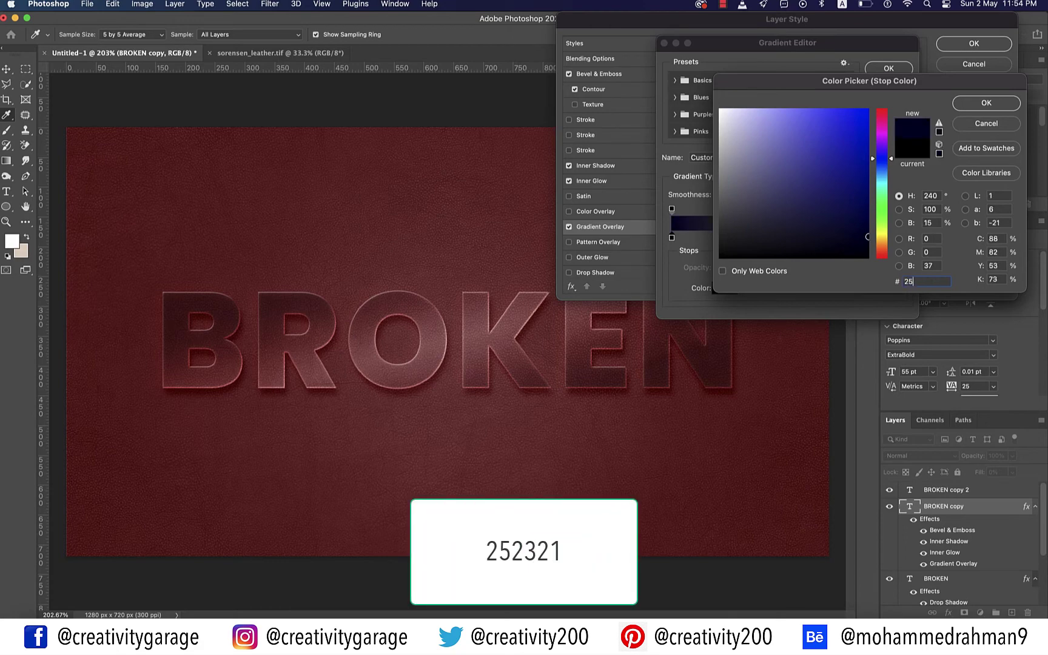
text(2321)
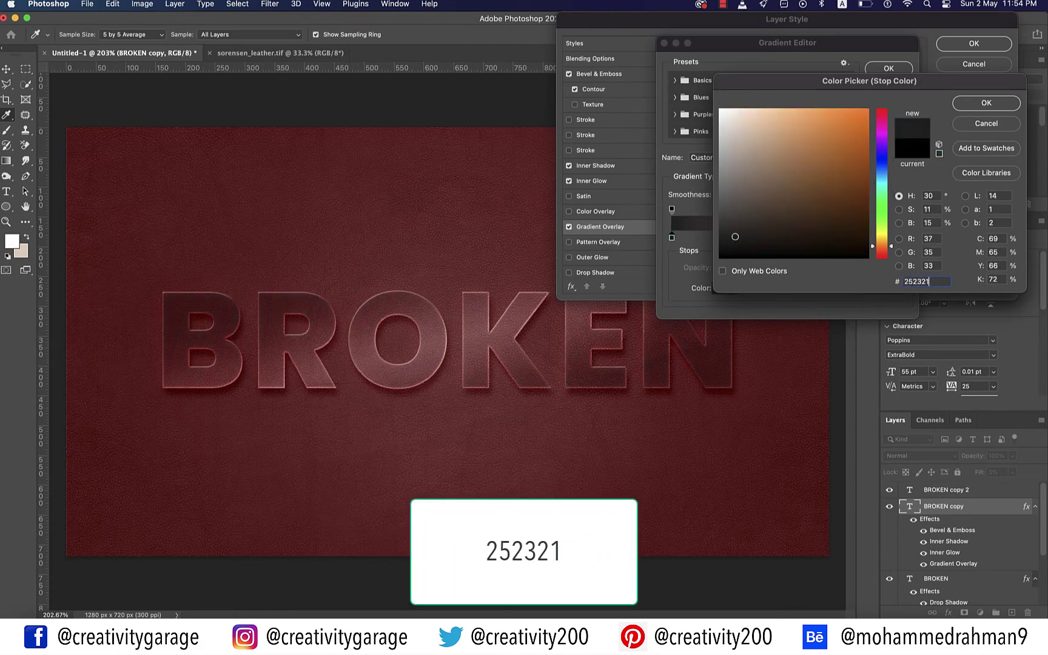
click(984, 103)
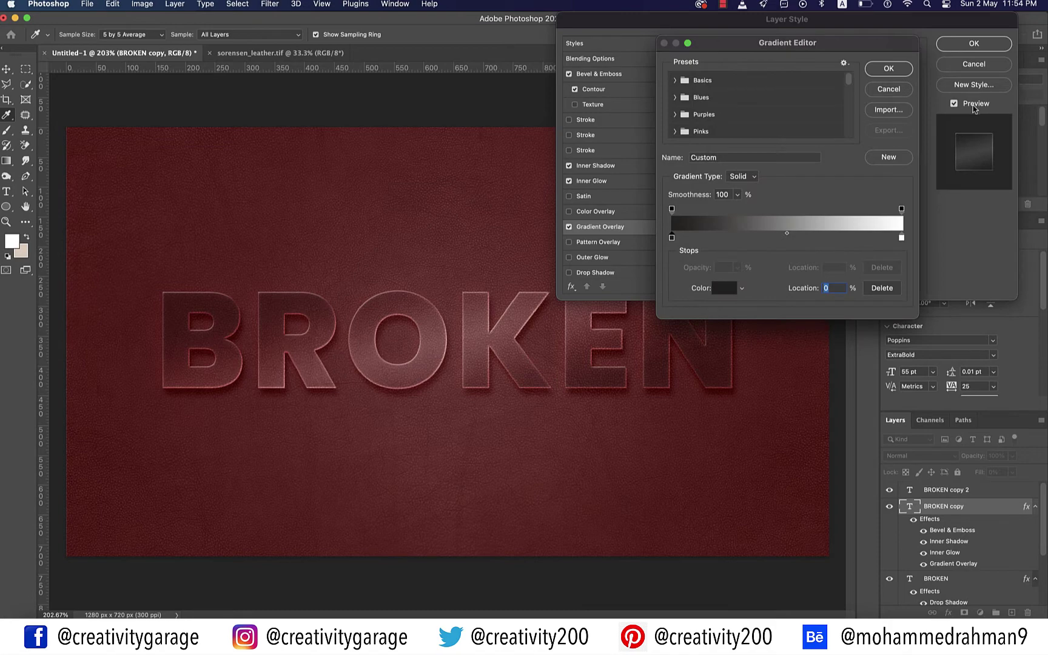
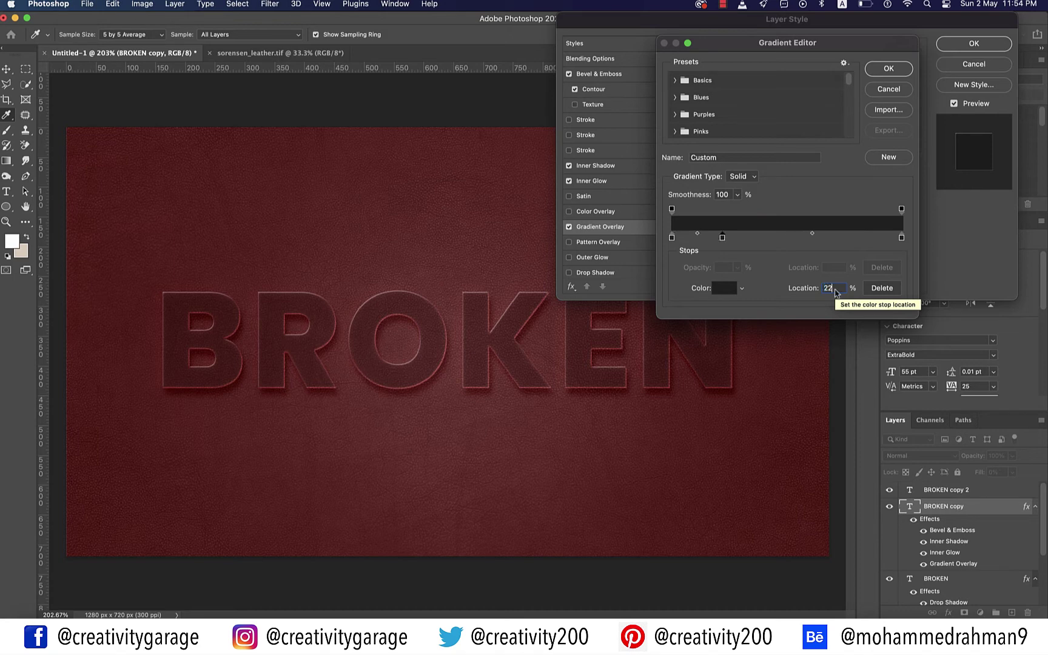
Change the color of the gradient stop at the 22% location to 656565
double_click(723, 238)
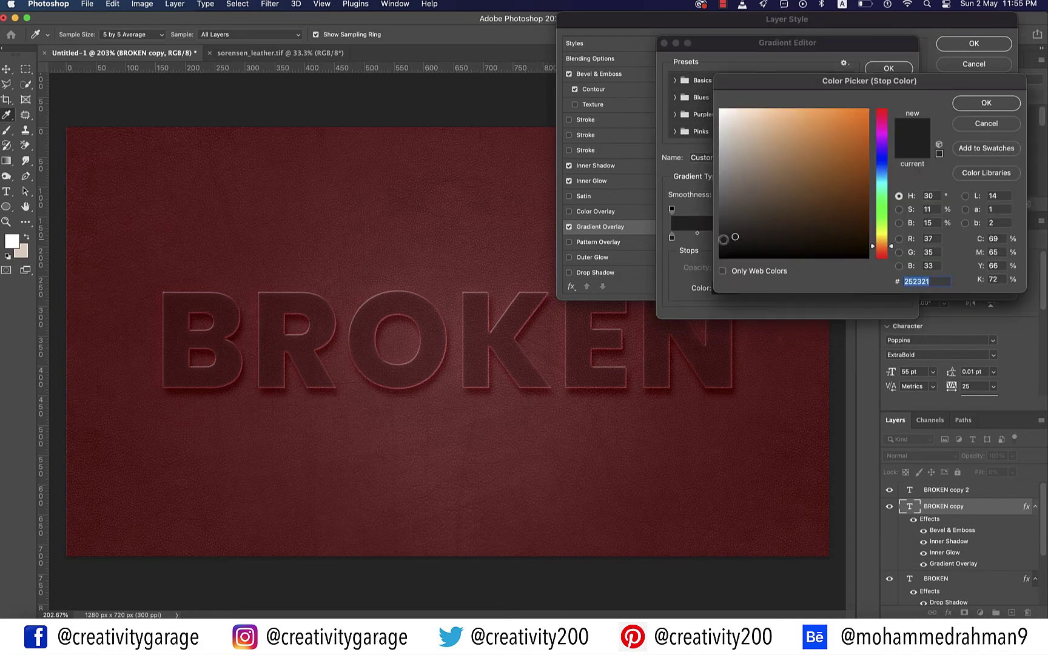
text(656565)
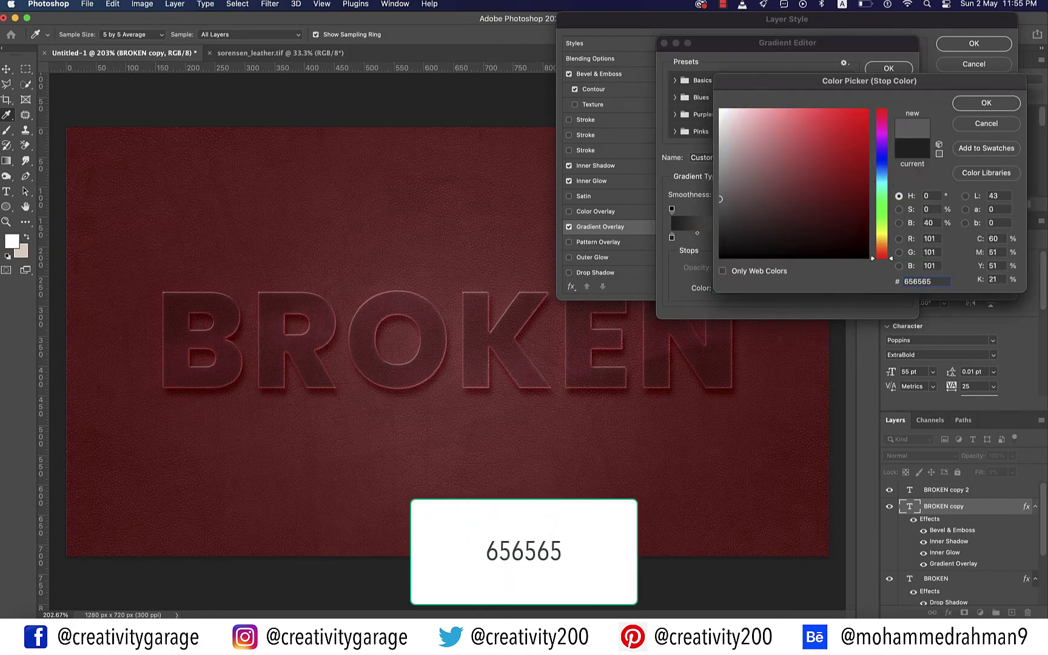
click(987, 103)
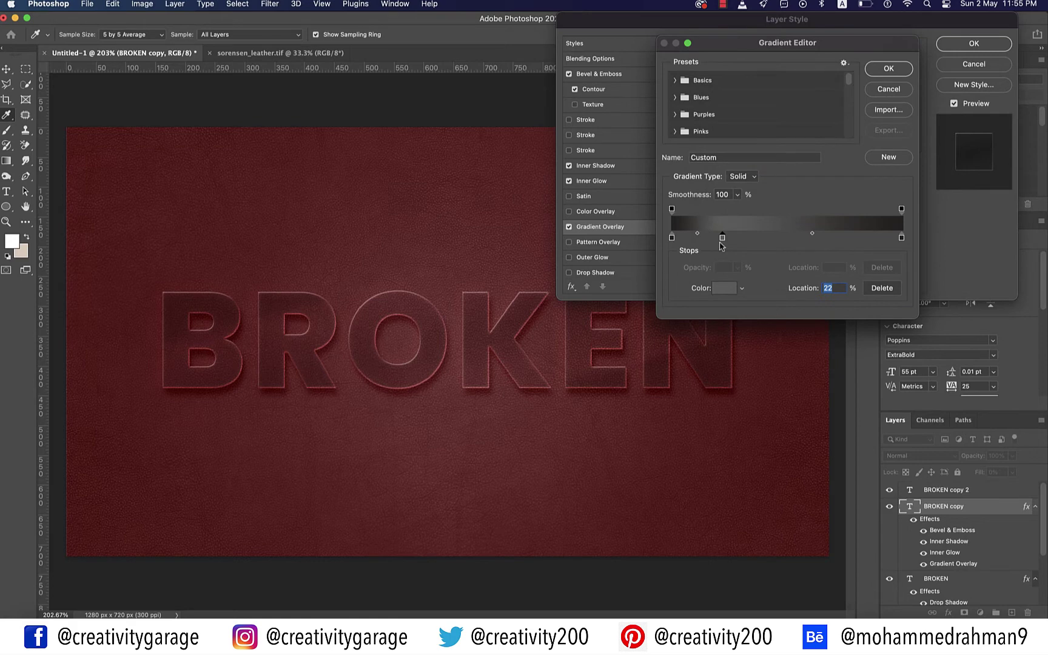
Add a color stop to the gradient at the 44% location and set its color to EEEEEE
click(763, 240)
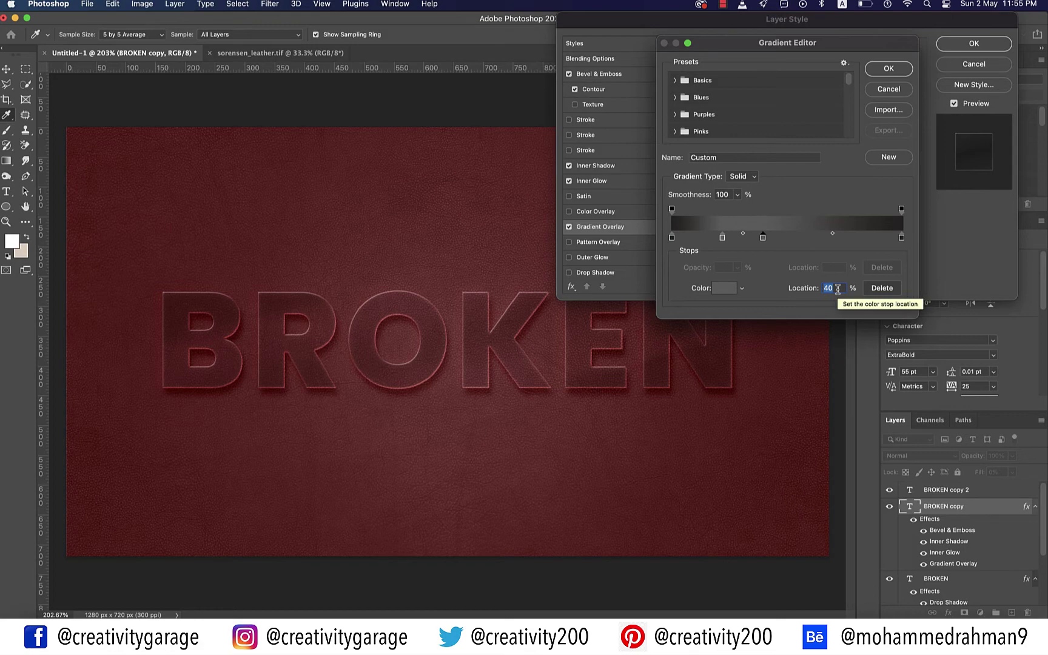
text(44)
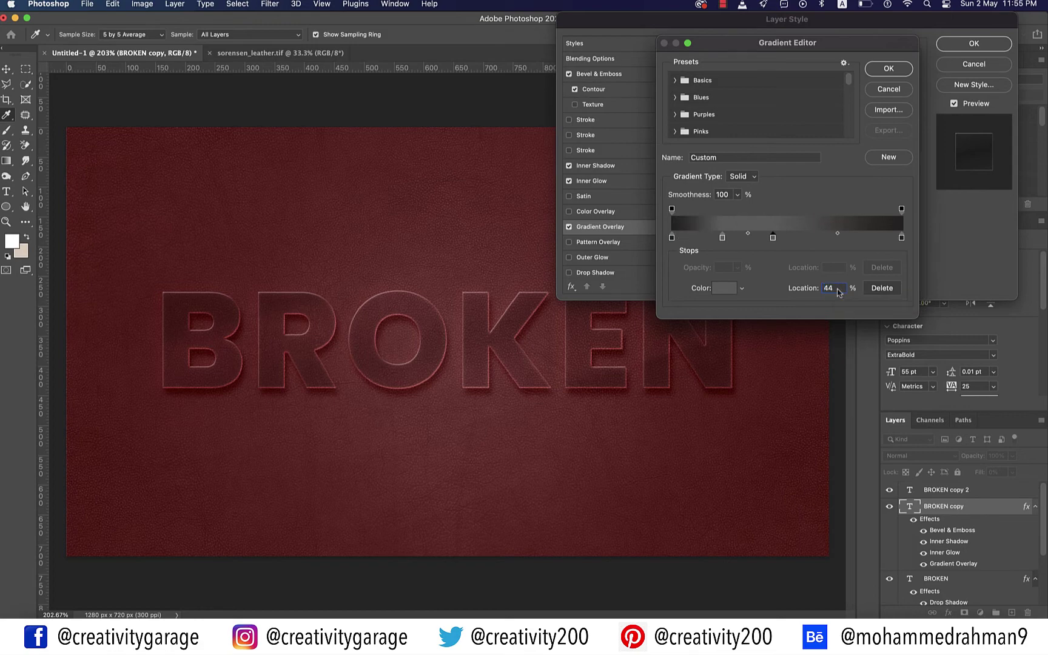
double_click(772, 237)
text(EEEEEE)
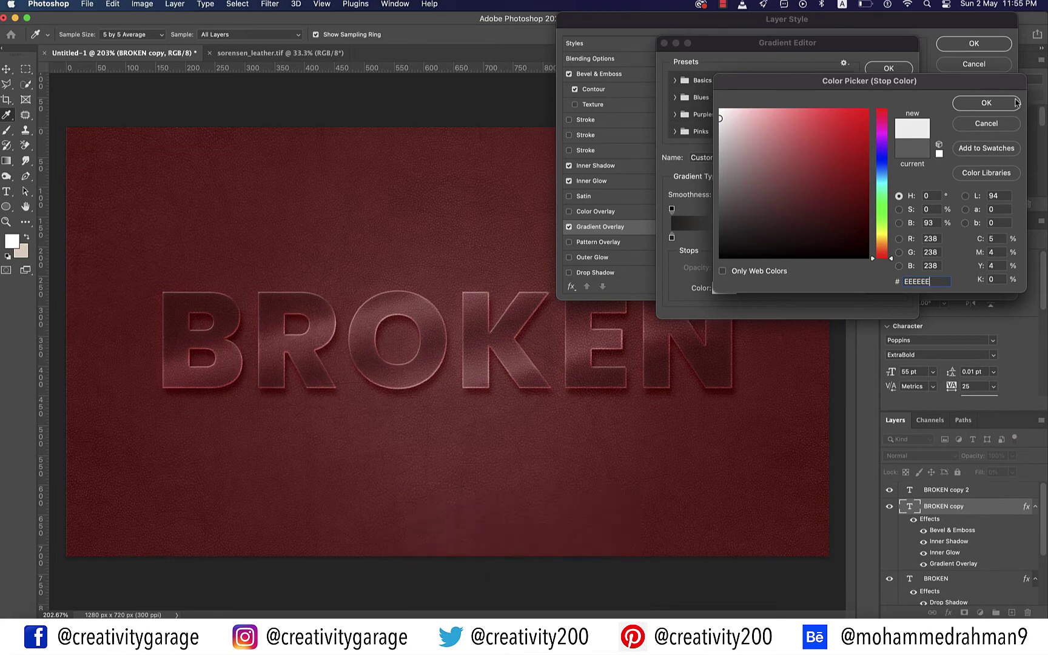
click(994, 104)
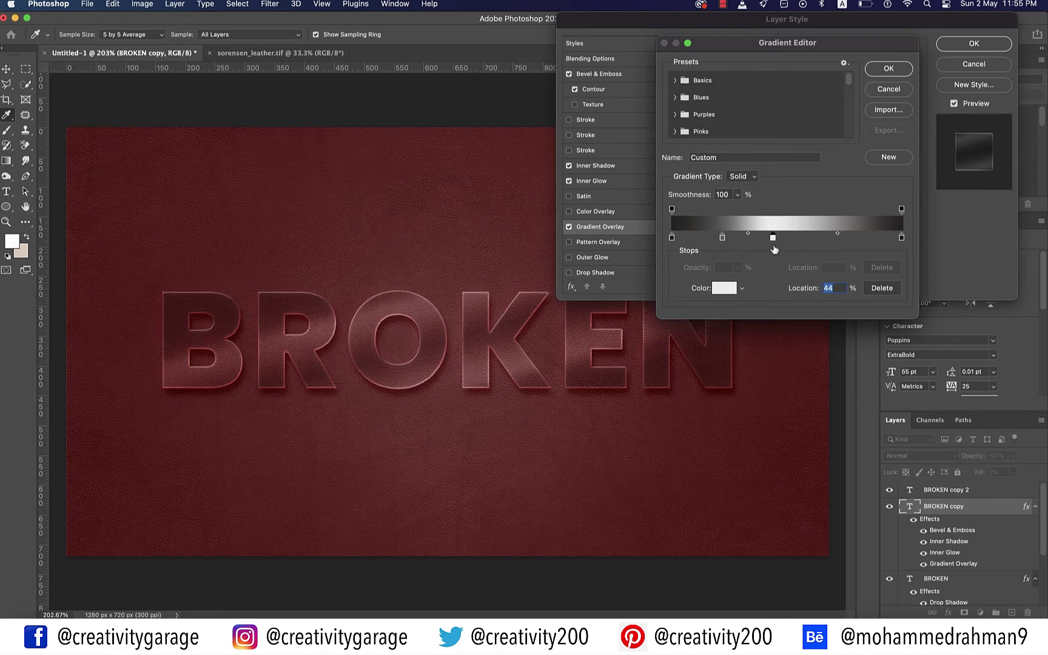
Add a color stop to the overlay gradient at the 69% location and set its color to 585858
click(806, 236)
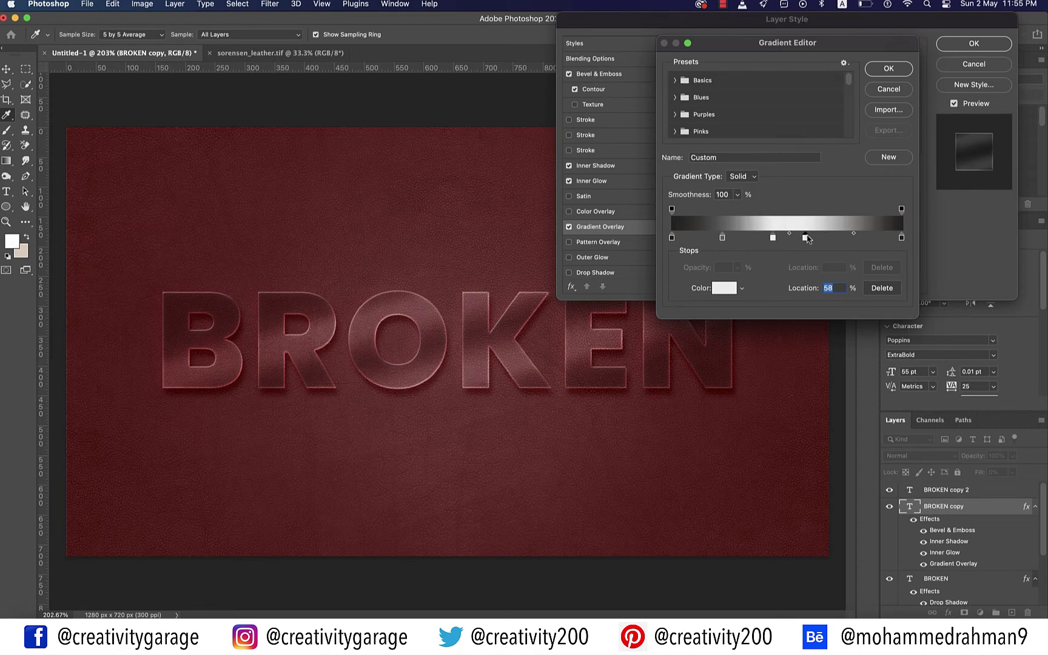
text(69)
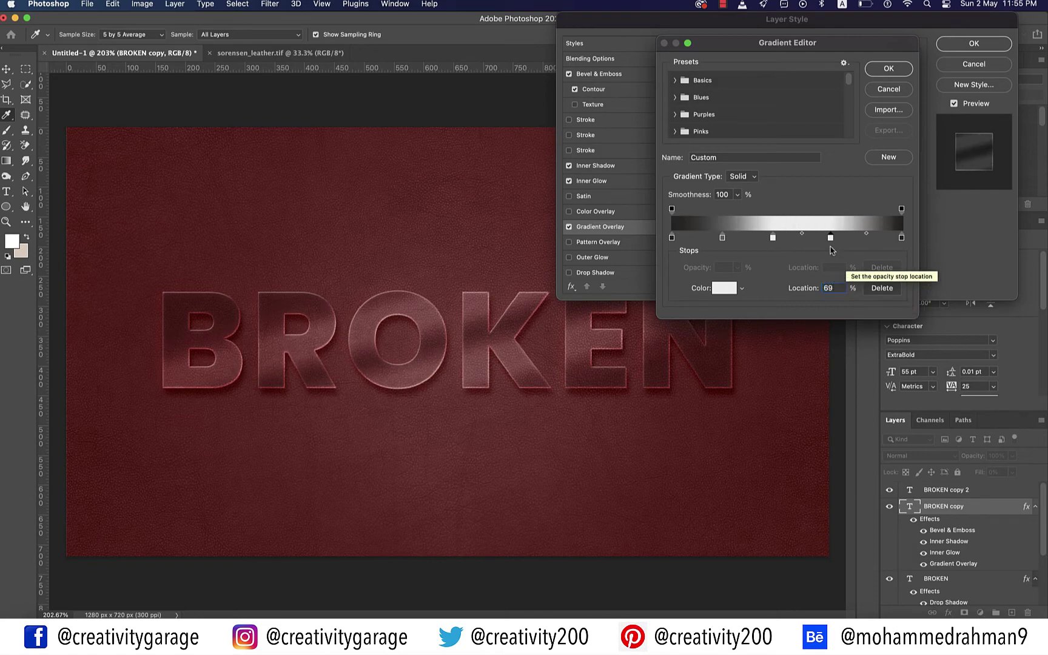
double_click(830, 238)
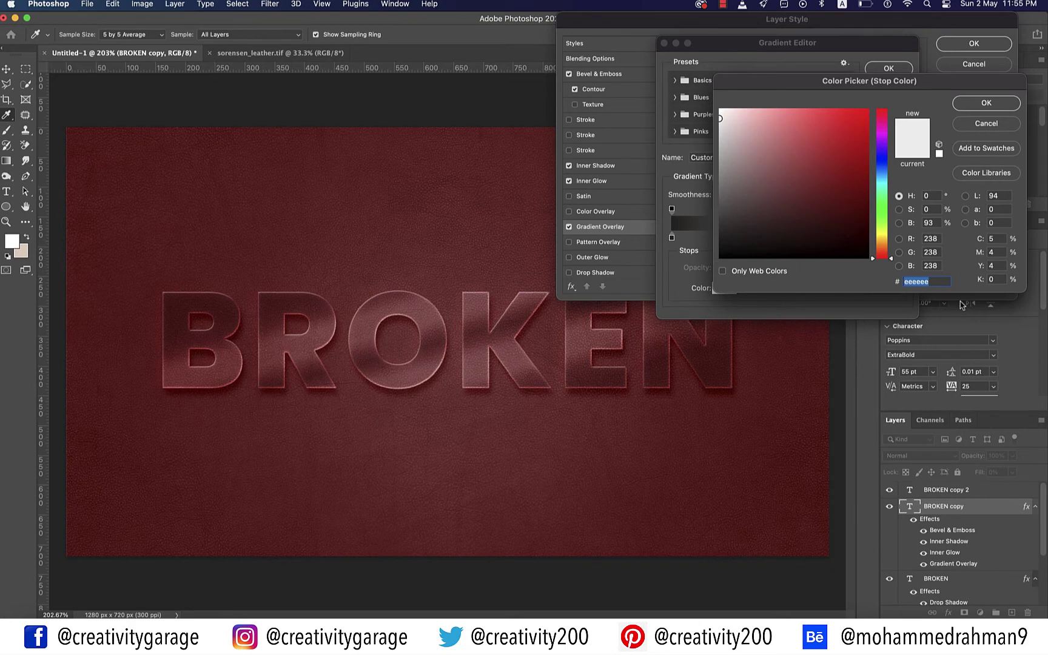
text(585858)
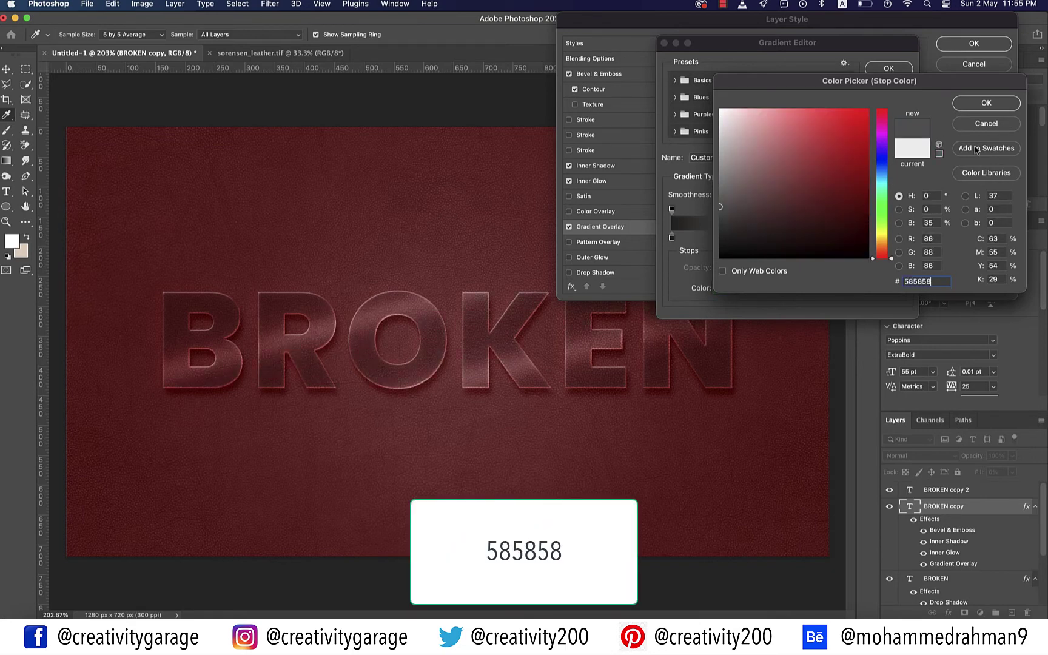
click(983, 103)
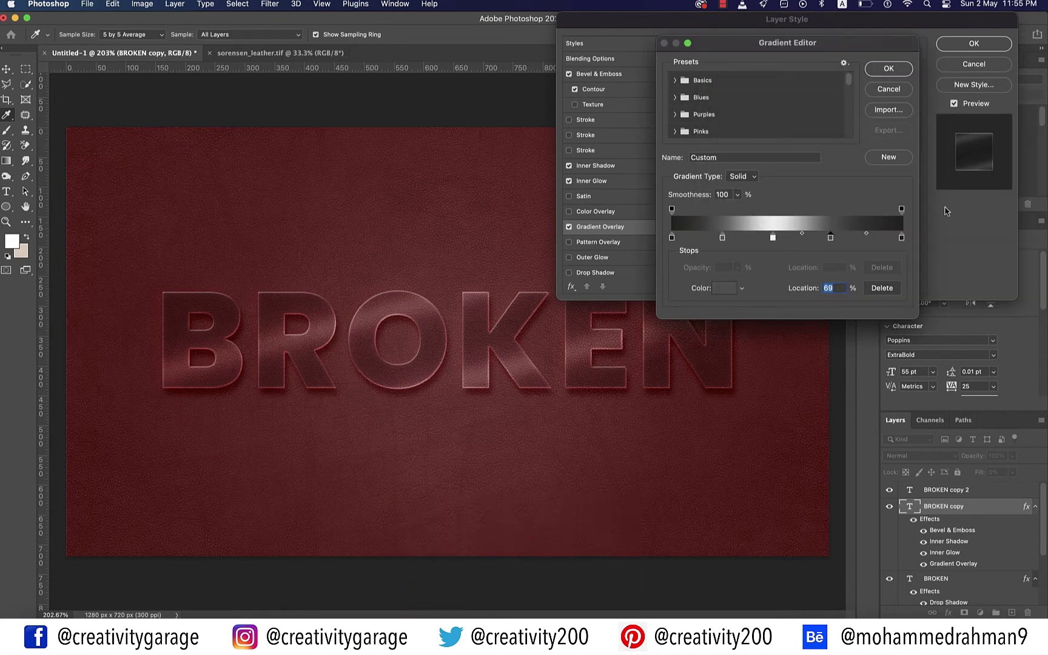
Add another gradient color stop at the 70% location and set its color to EEEEEE
click(839, 238)
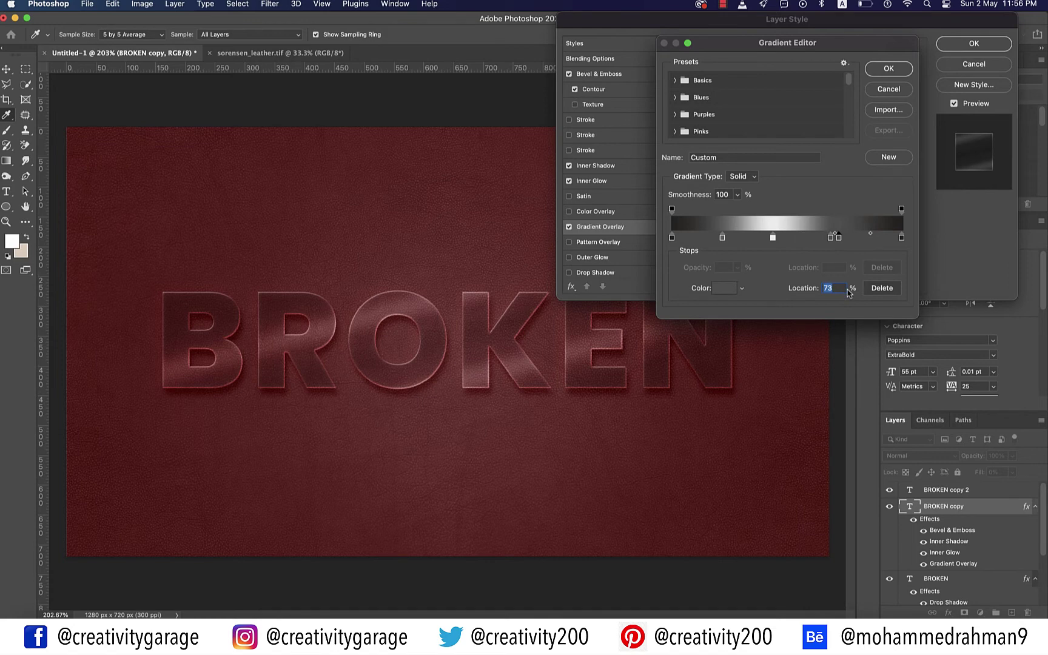
text(70)
double_click(832, 238)
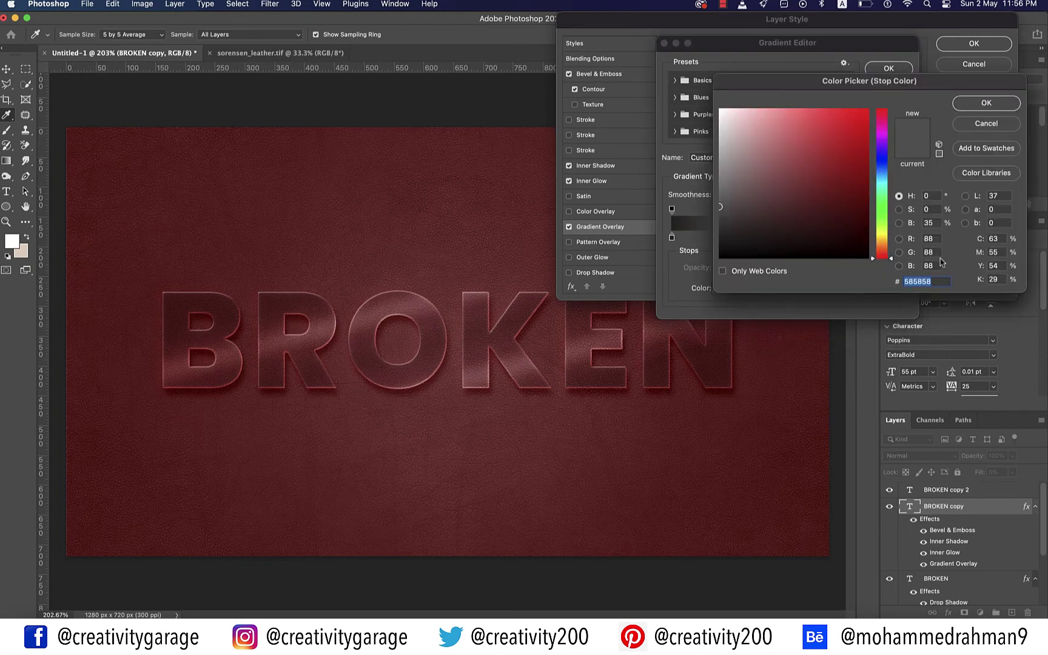
text(EEEEEE)
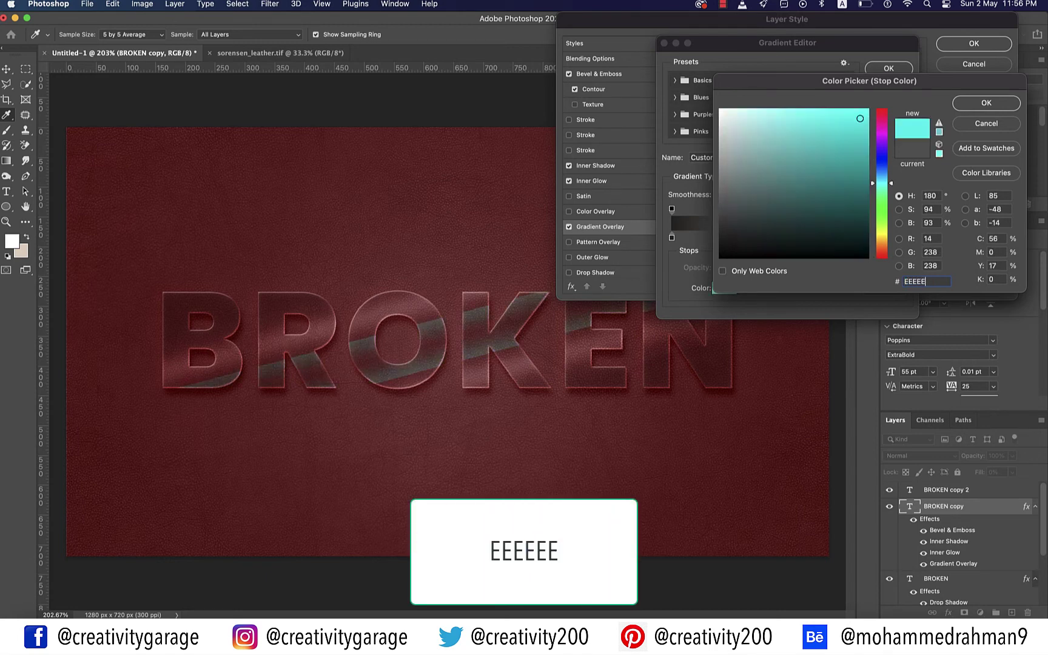
click(986, 103)
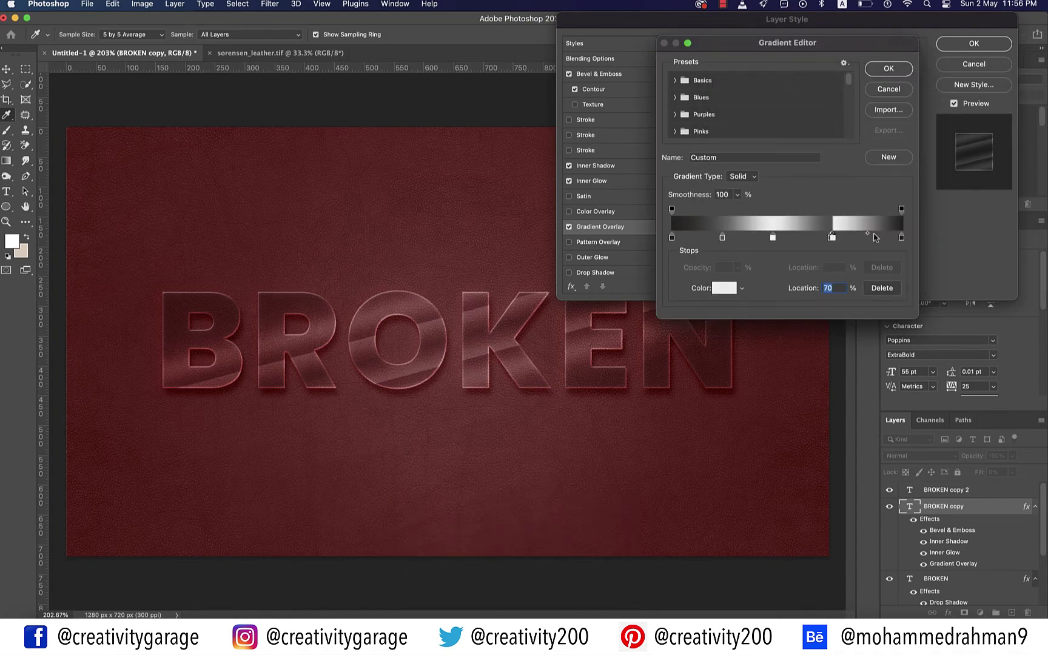
Add a gradient color stop at 83% with color 606060, and apply the finished gradient and layer style
click(873, 237)
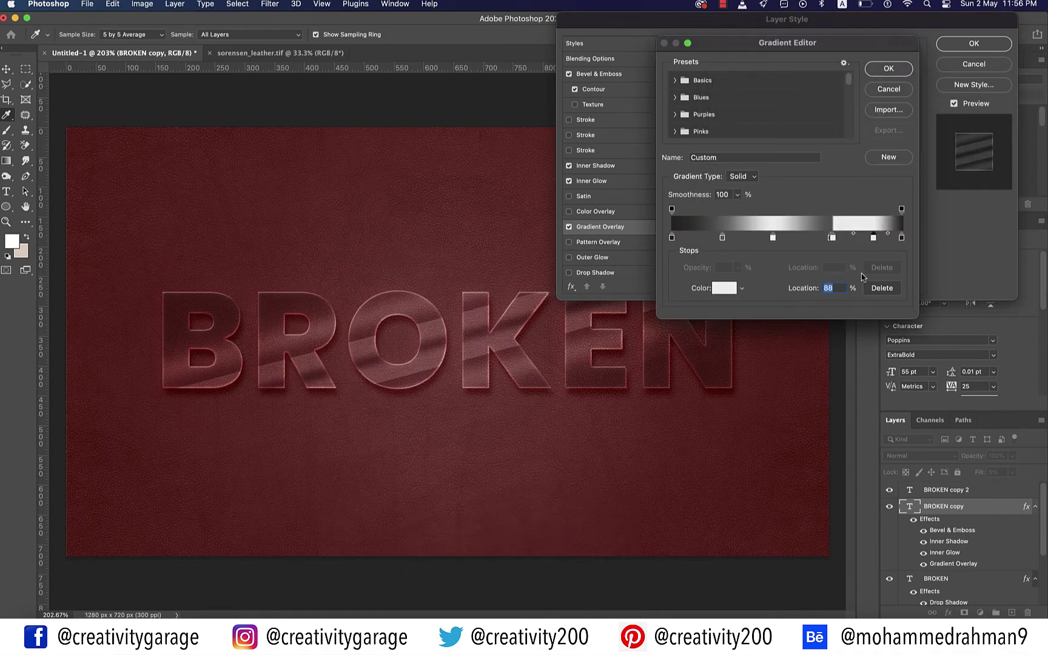
text(83)
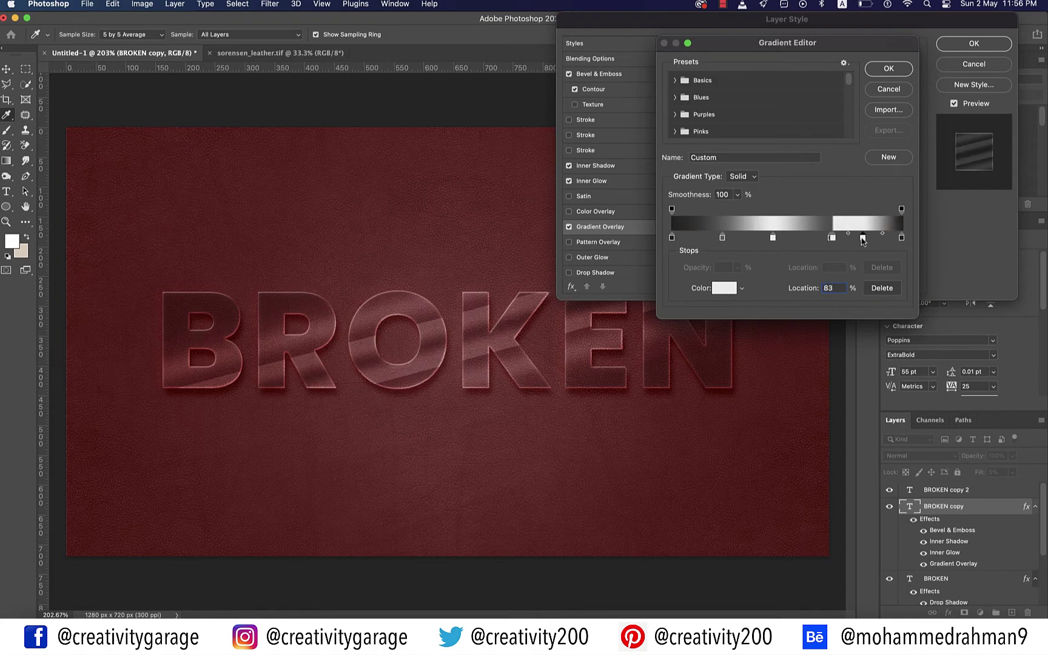
double_click(862, 237)
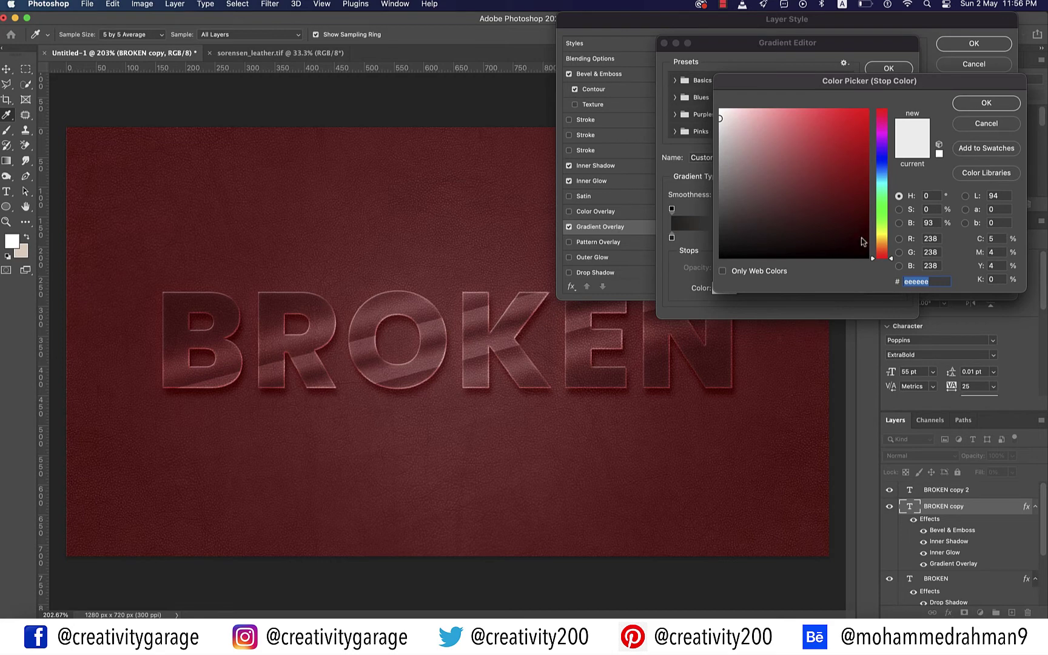
text(606060)
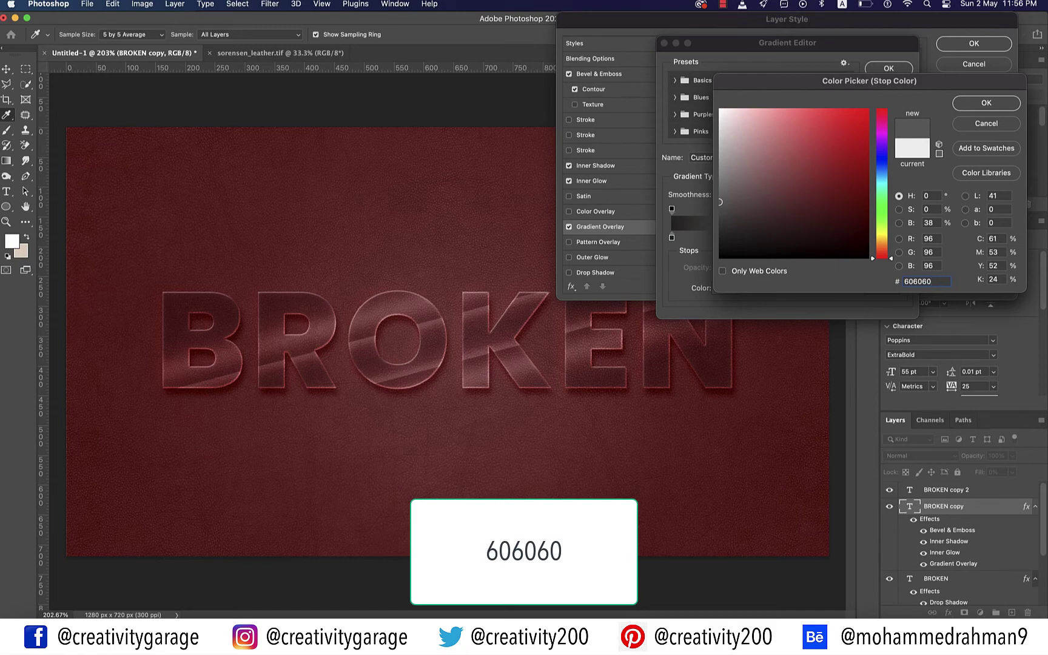
click(1001, 107)
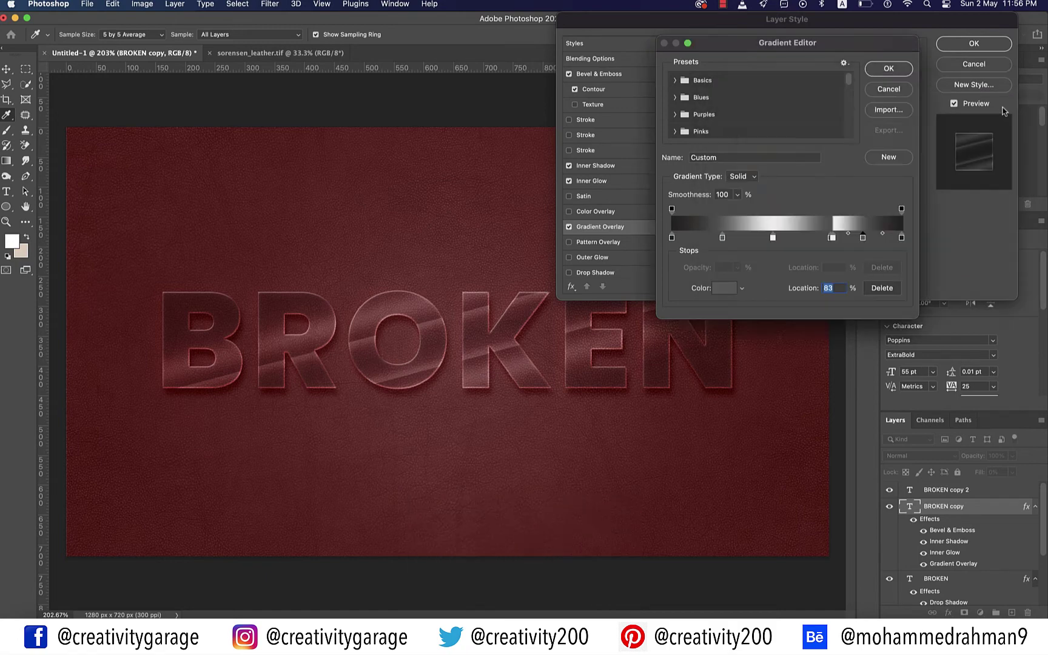
click(897, 71)
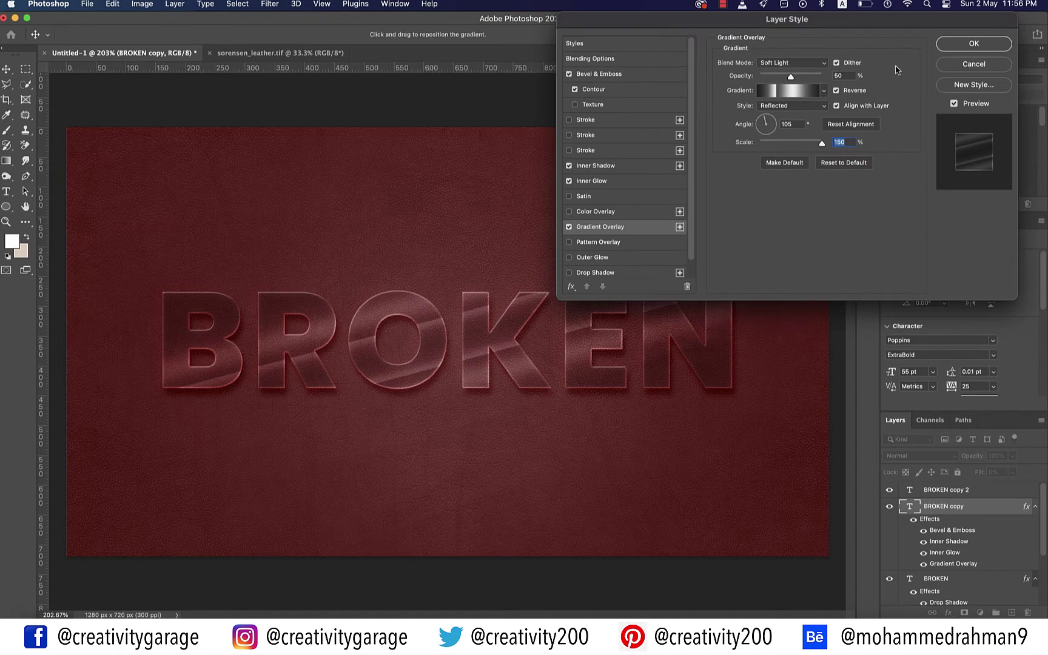
click(962, 43)
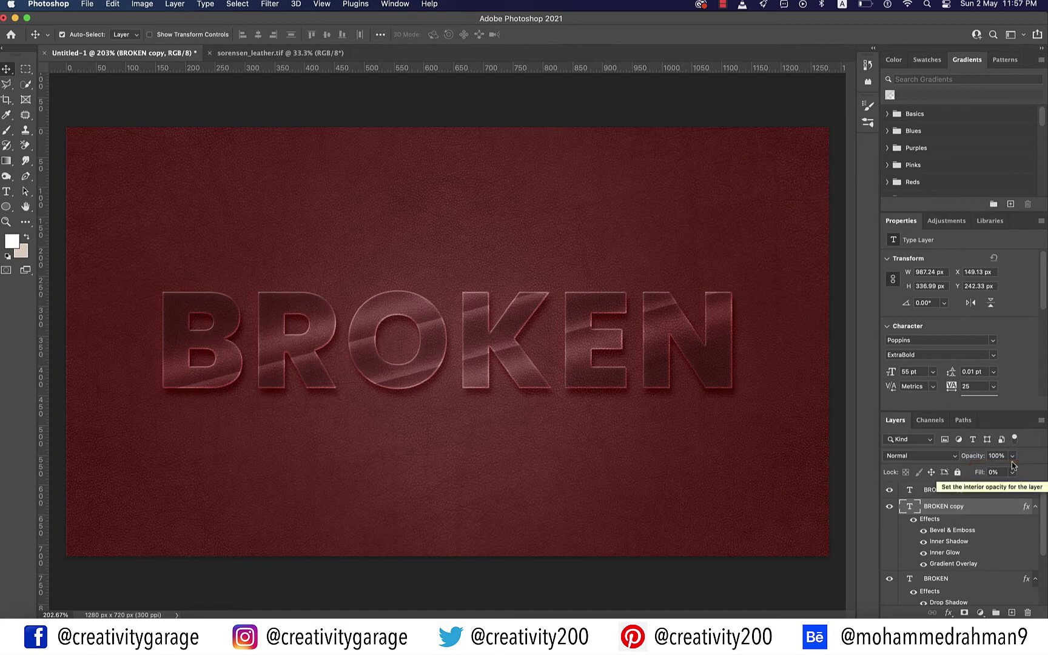
Add a Bevel & Emboss style to the BROKEN copy 2 layer with size 5 px and an anti-aliased gloss contour
key(super+j)
double_click(987, 490)
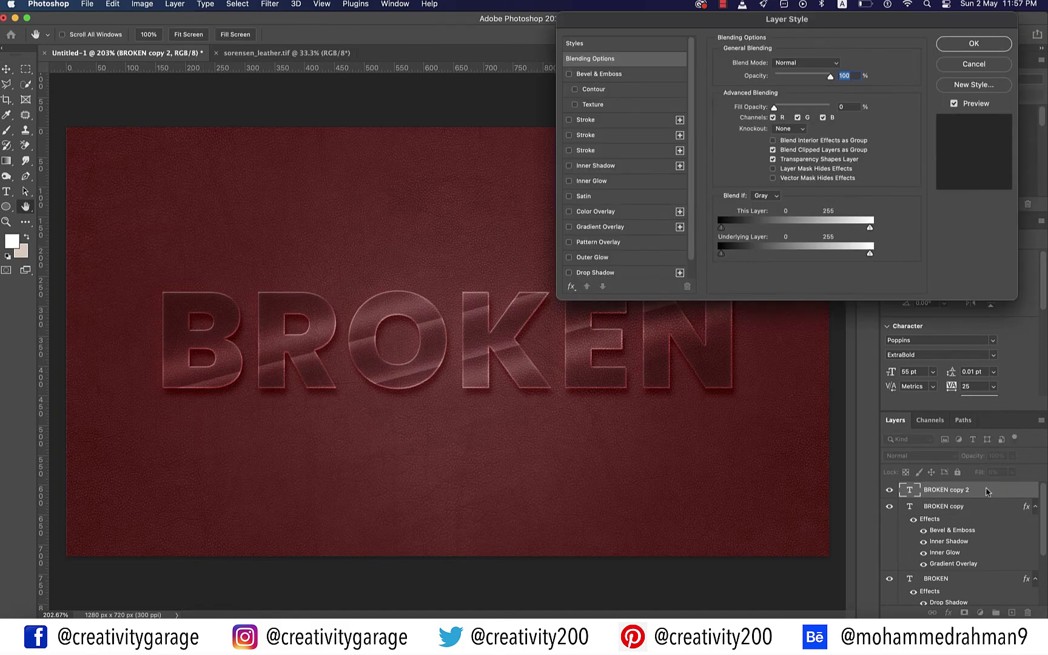
click(600, 75)
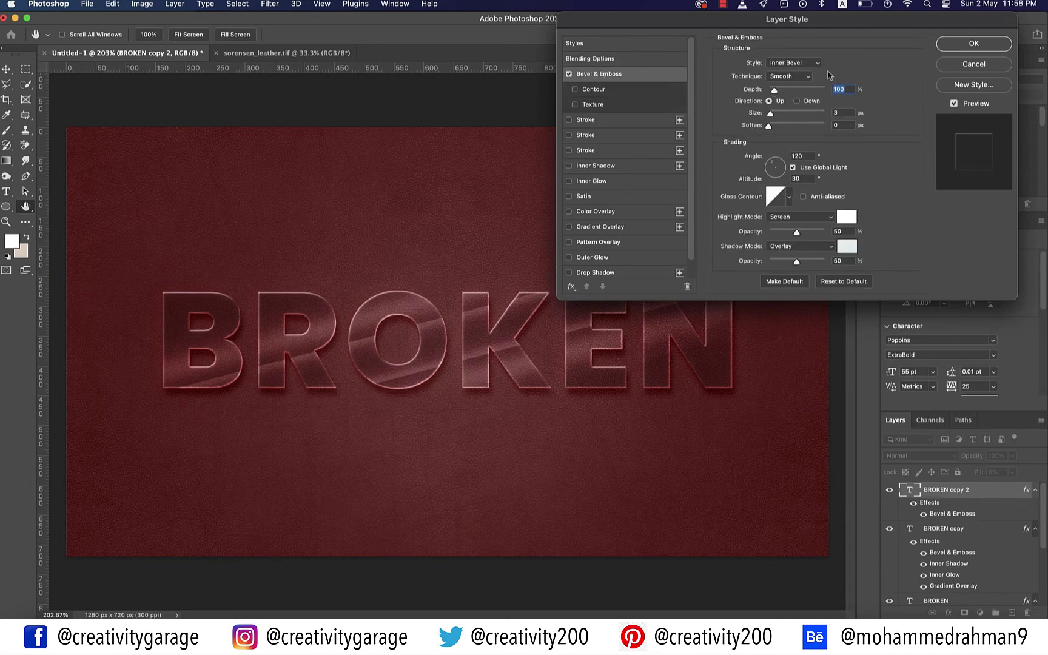
double_click(837, 114)
text(5)
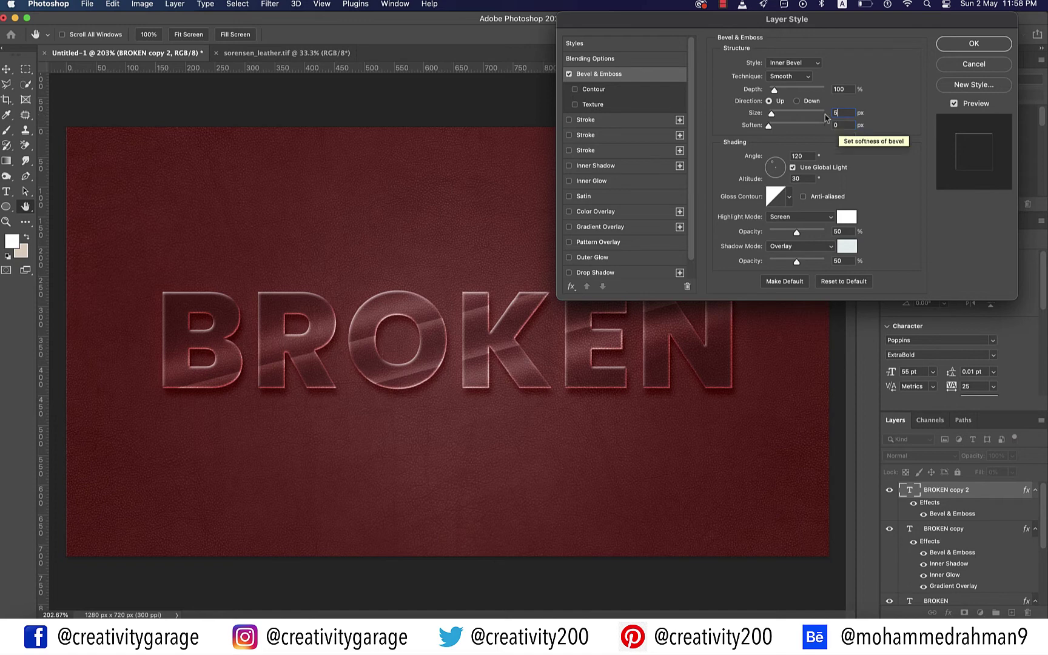
click(804, 197)
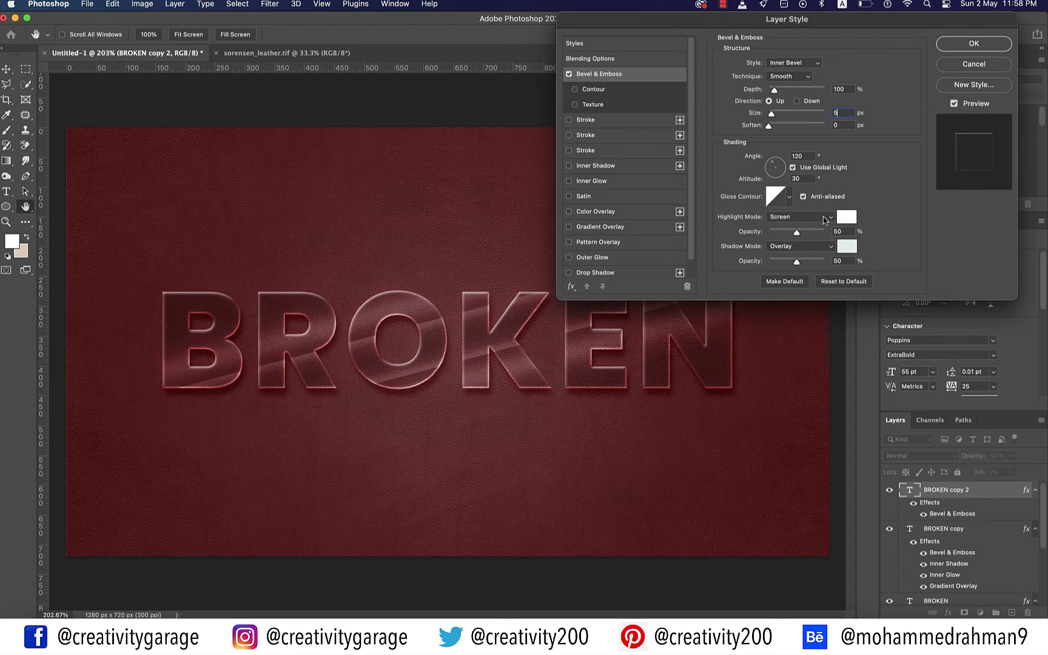
Set the shadow color of the BROKEN copy 2 bevel to D0E8E9
click(847, 246)
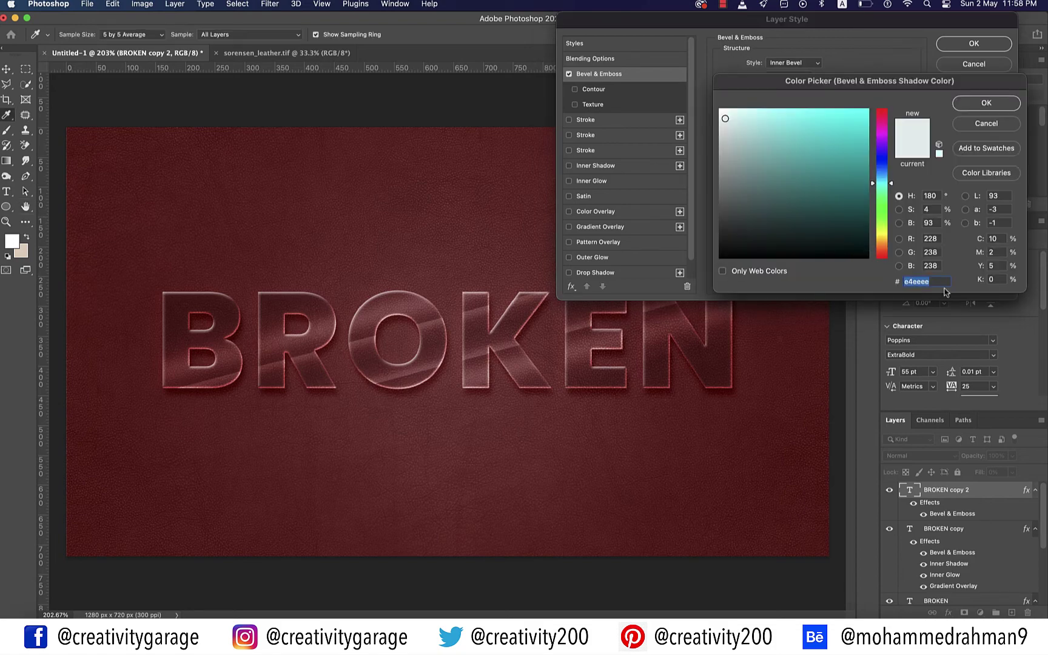
text(D0)
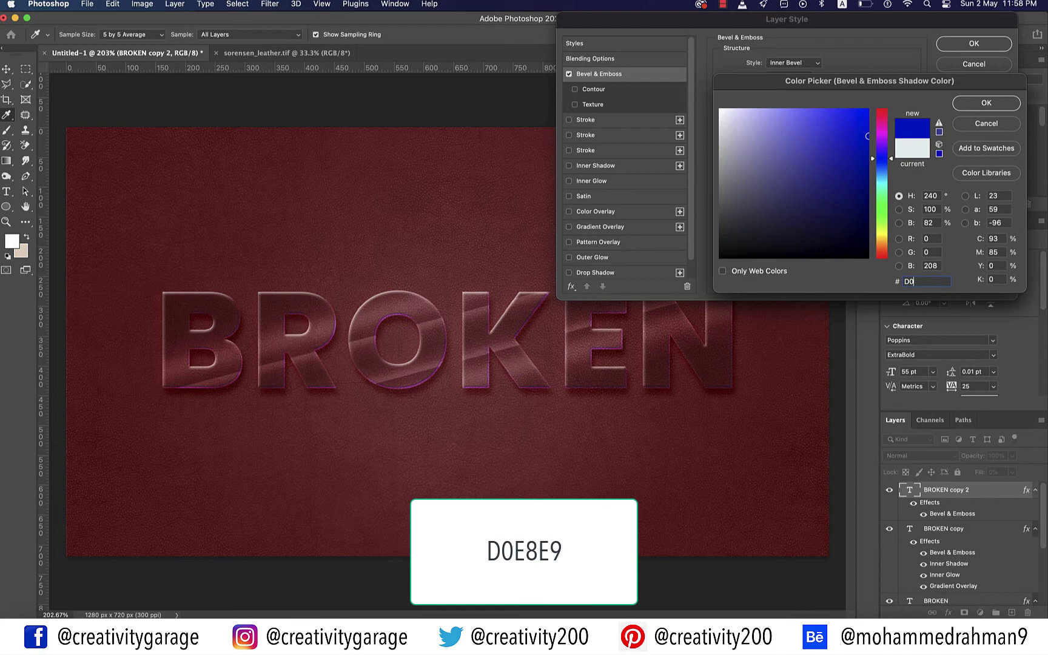
text(E8E9)
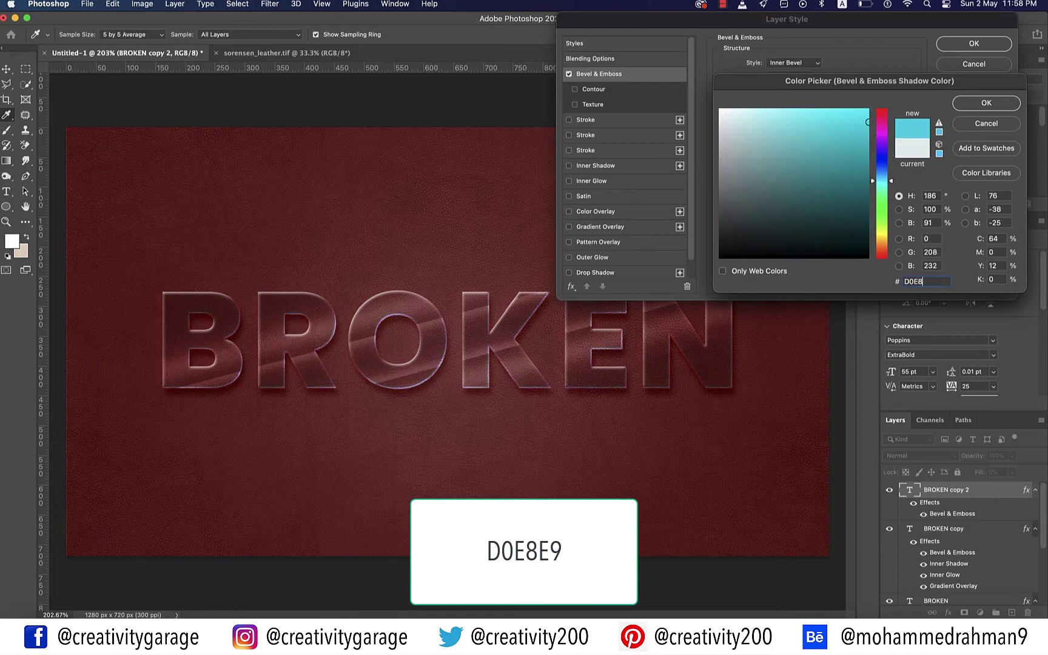
click(985, 104)
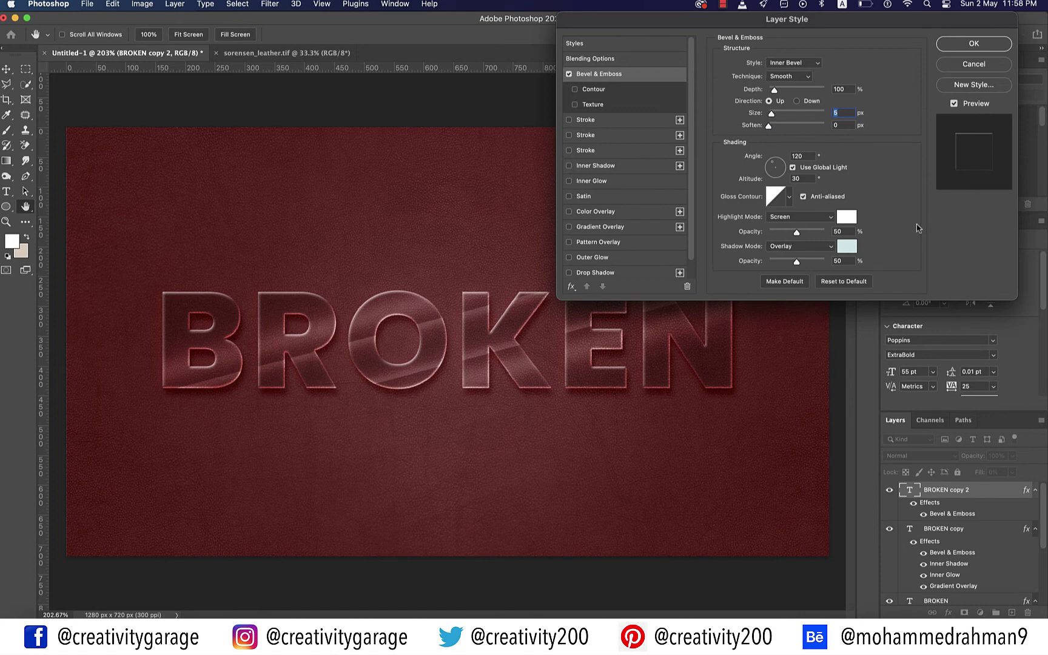
Enable an anti-aliased Contour for the bevel with a 70% range, and apply the layer style
click(610, 90)
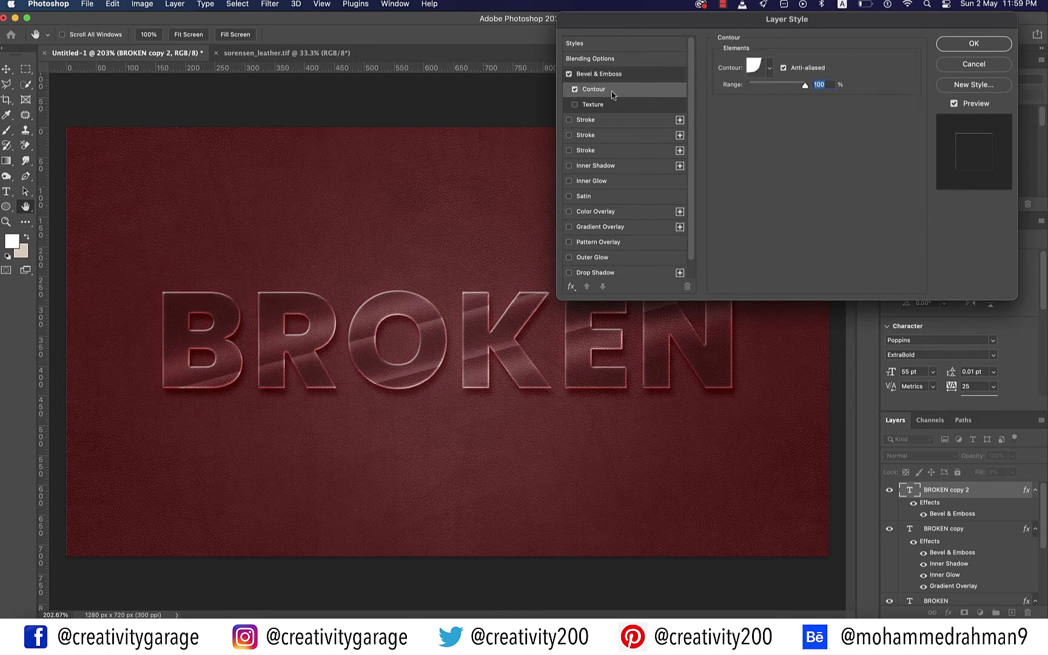
click(782, 67)
text(70)
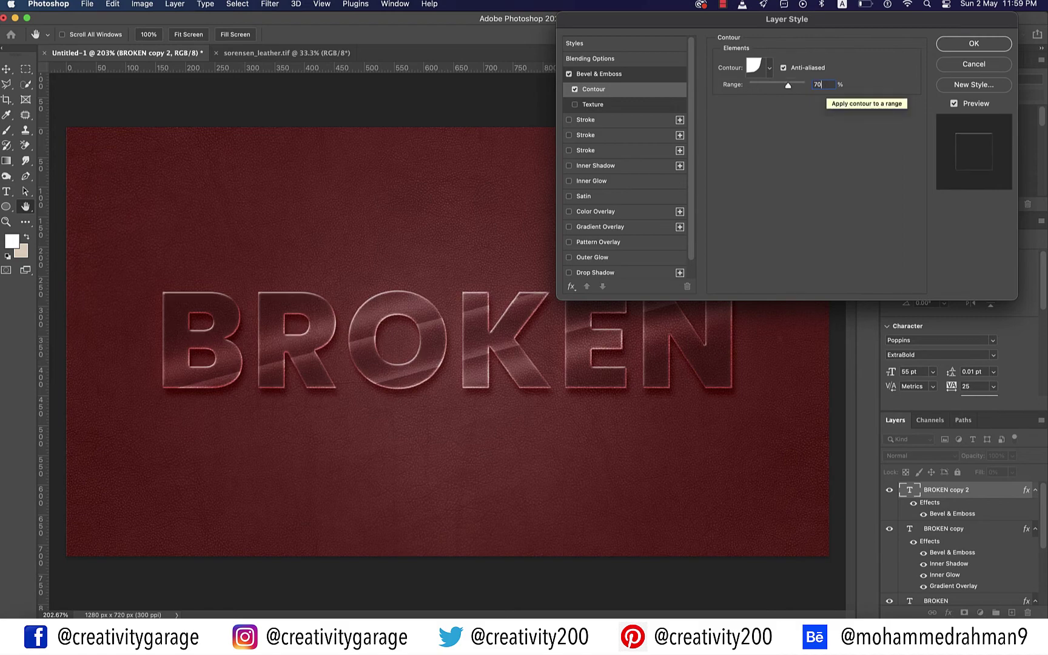
click(986, 47)
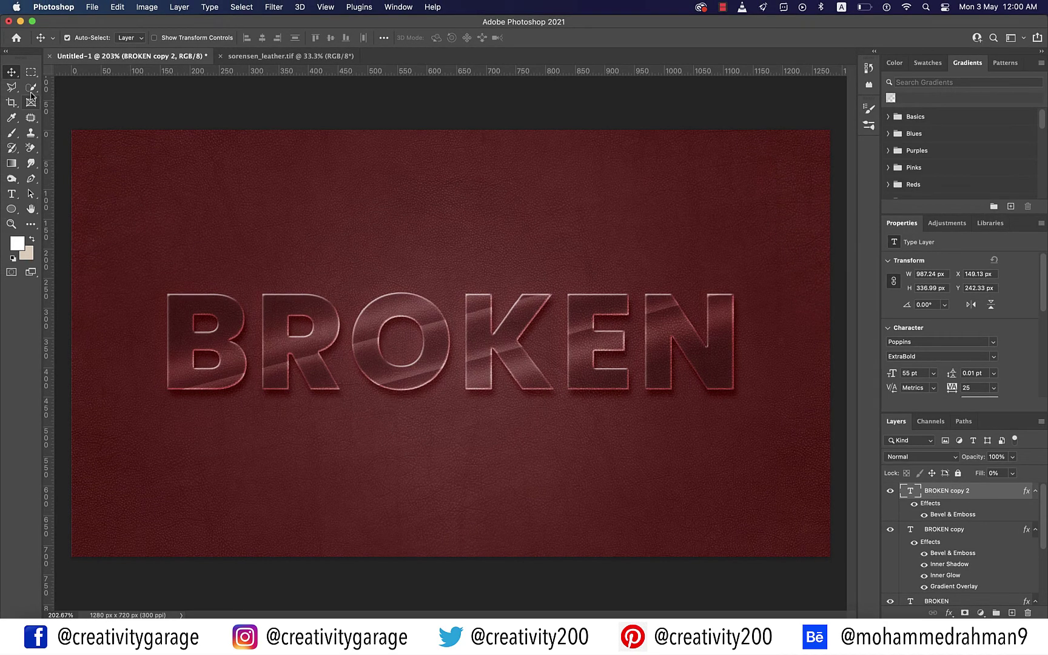
With the Polygonal Lasso in add-to-selection mode, outline a jagged piece at the upper right edge of the letter B
right_click(11, 87)
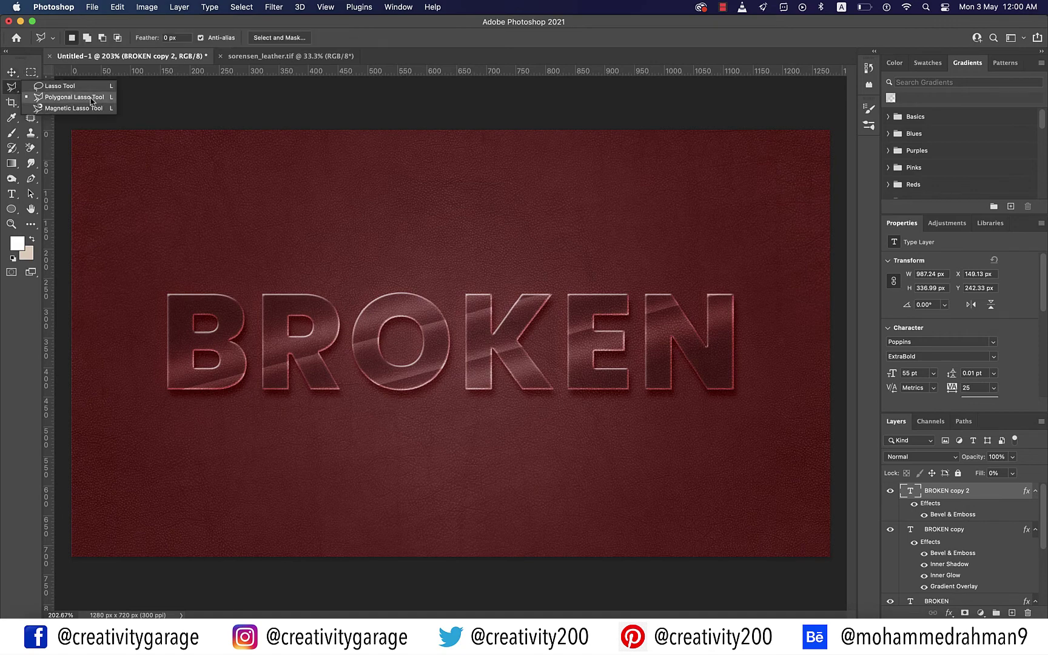
click(61, 96)
click(87, 37)
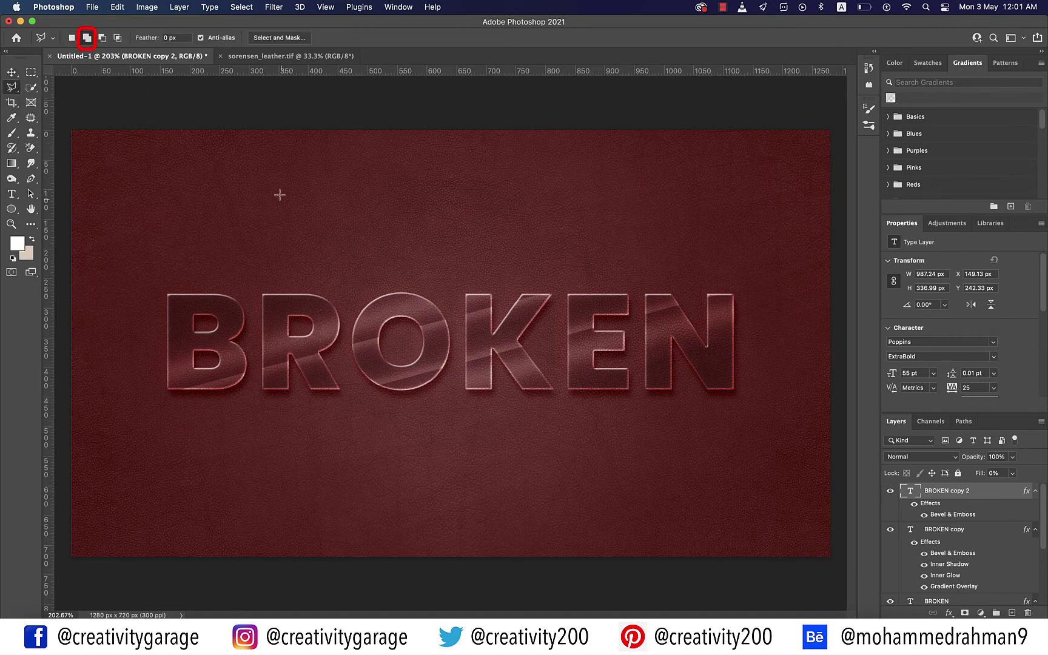
click(230, 288)
click(234, 305)
click(241, 298)
click(245, 320)
click(251, 309)
click(230, 288)
Add a jagged polygonal piece along the top edge of the letter E to the selection
click(606, 287)
click(595, 302)
click(614, 300)
click(619, 305)
click(630, 304)
click(635, 290)
click(607, 287)
Add small chips at the lower right of the letter N and the foot of the letter R to the selection
click(718, 372)
click(726, 375)
click(722, 381)
click(718, 372)
click(325, 386)
click(332, 380)
click(336, 373)
click(331, 381)
click(324, 385)
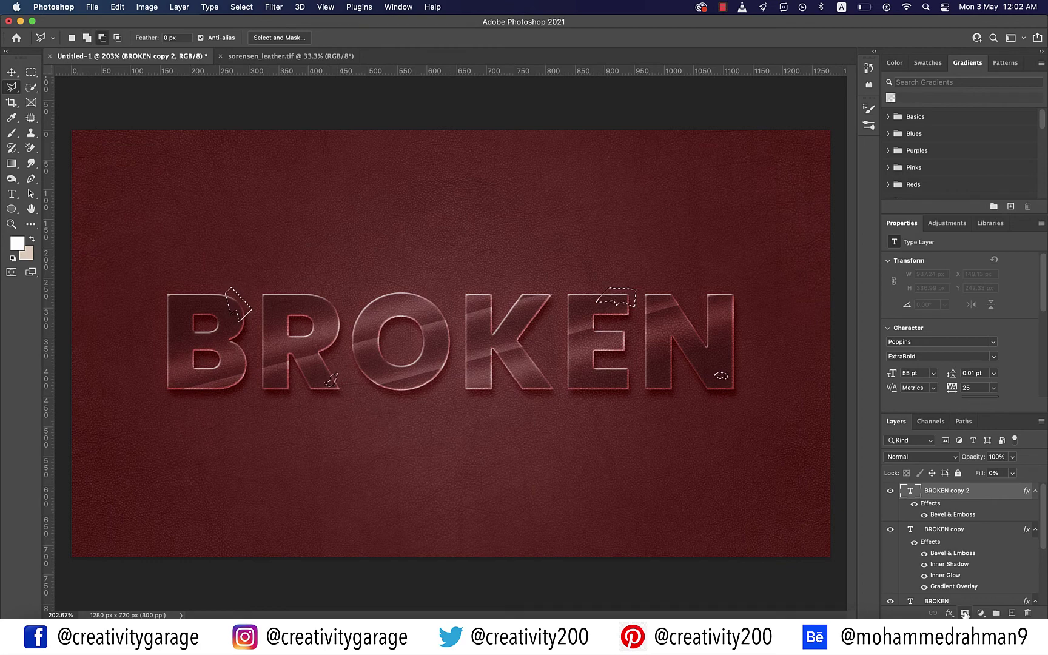
Hide the selected pieces with a layer mask on BROKEN copy 2 and copy that mask to the BROKEN copy and BROKEN layers
key(alt)
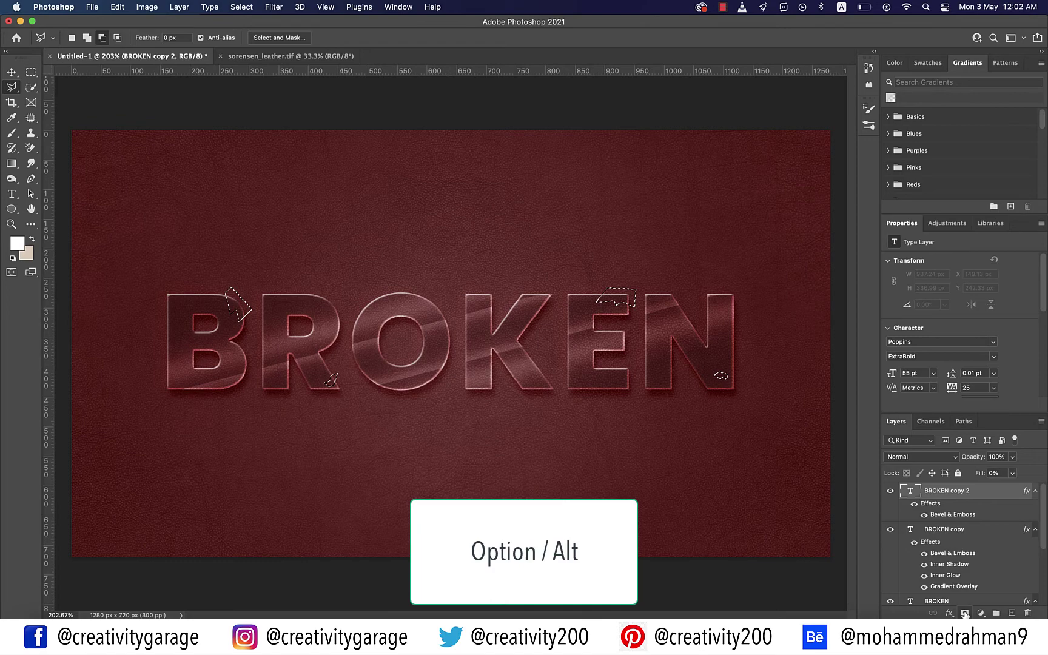
alt+click(964, 613)
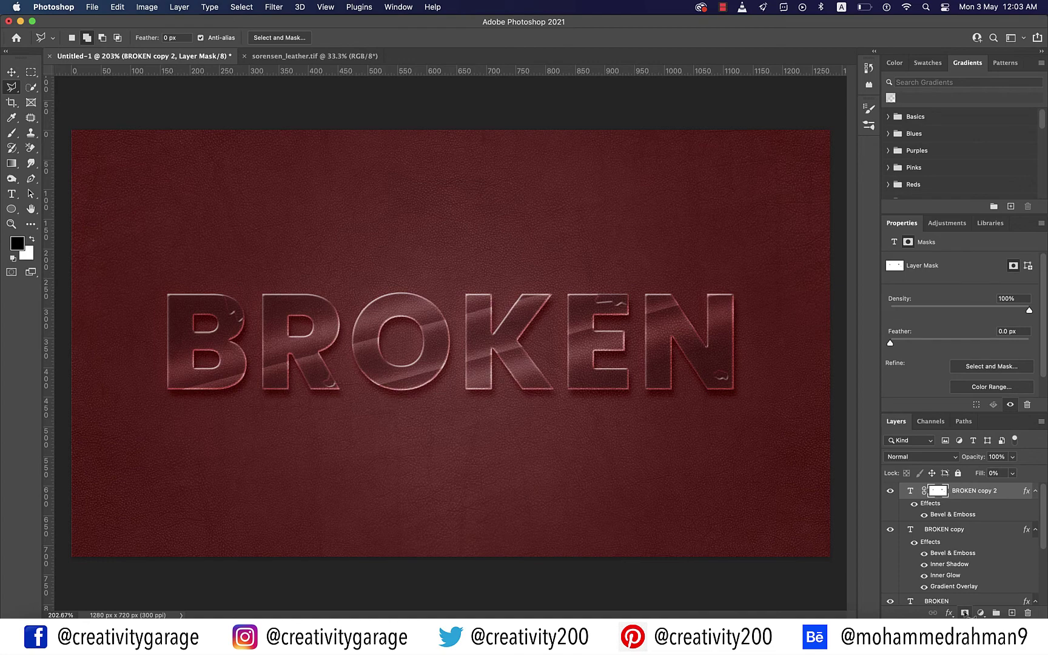
key(alt)
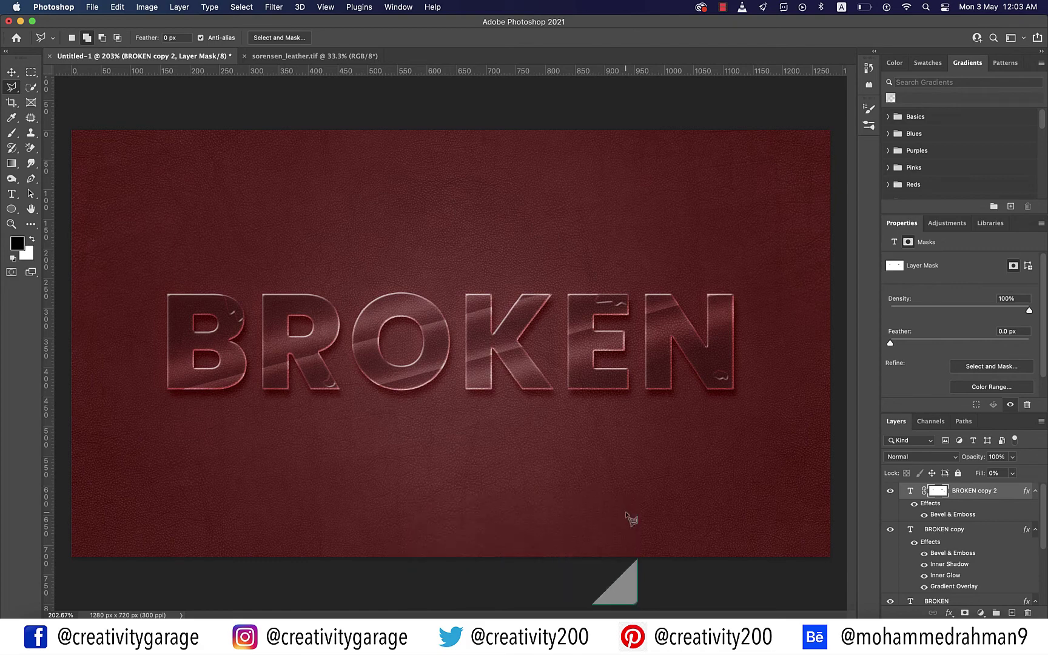
drag(938, 490, 965, 537)
scroll(964, 537, down, 1)
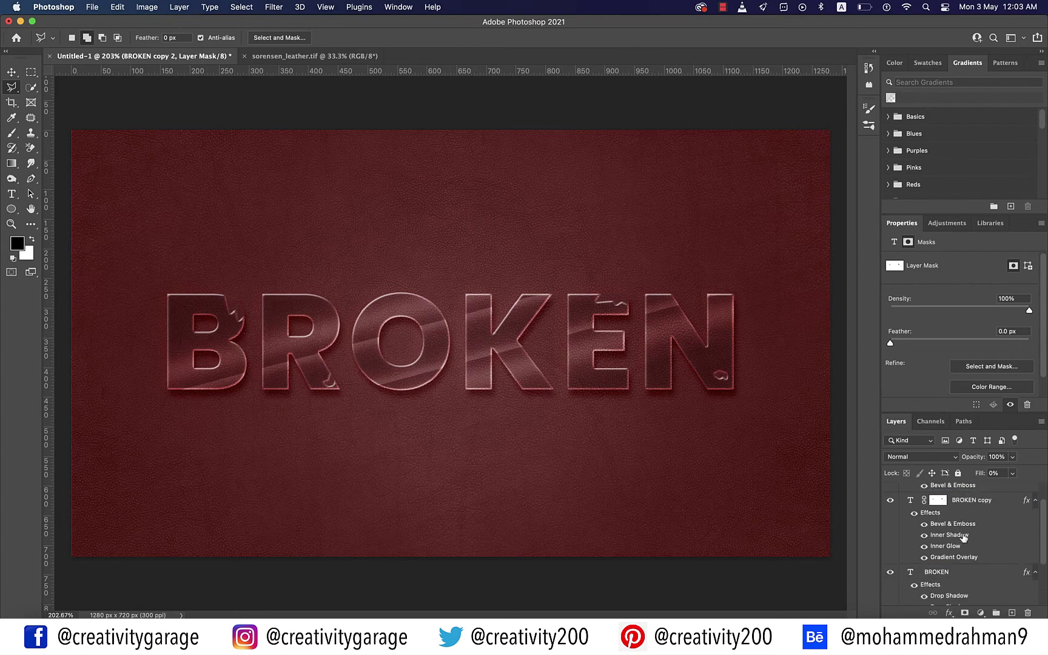
scroll(964, 537, up, 2)
drag(938, 491, 963, 603)
scroll(1015, 538, down, 4)
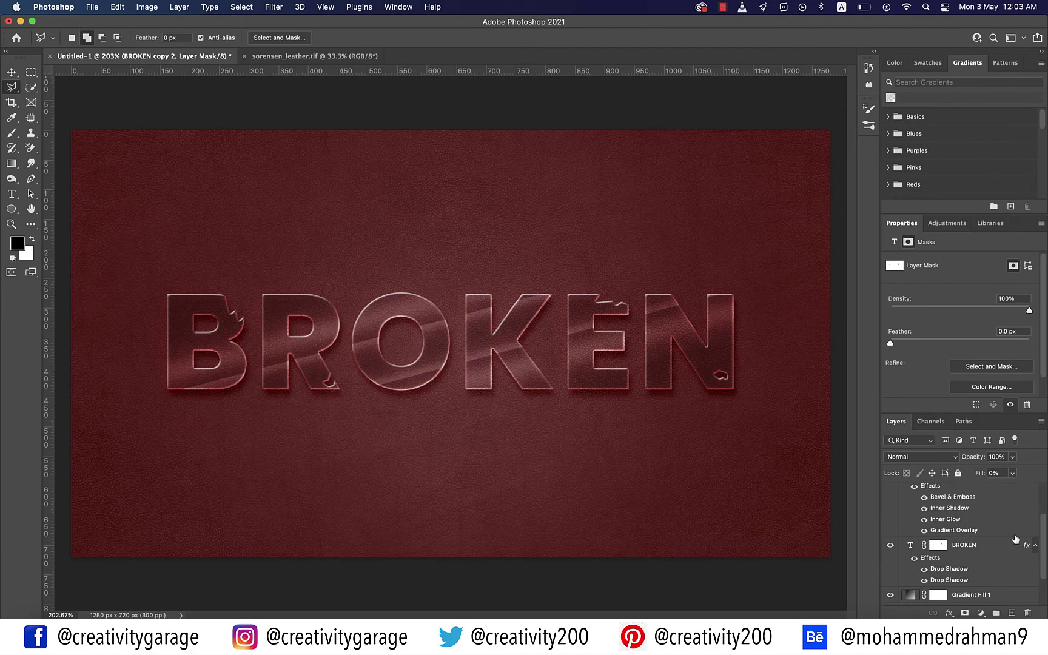
With the Polygonal Lasso, outline three small angular shards in the empty area above the letters B and R
scroll(1016, 538, up, 4)
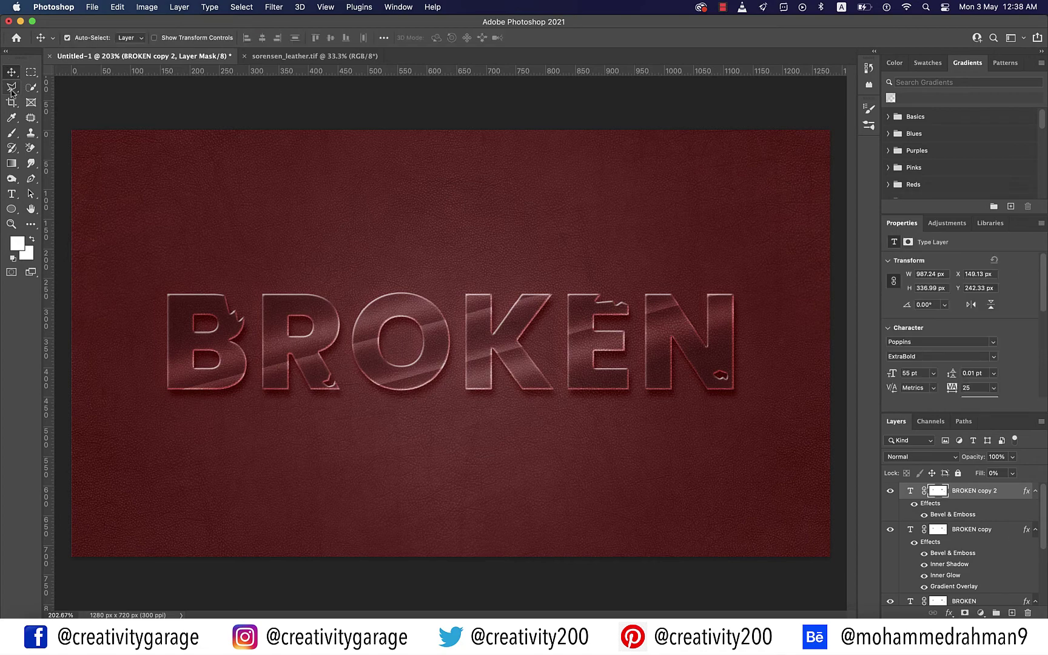
key(l)
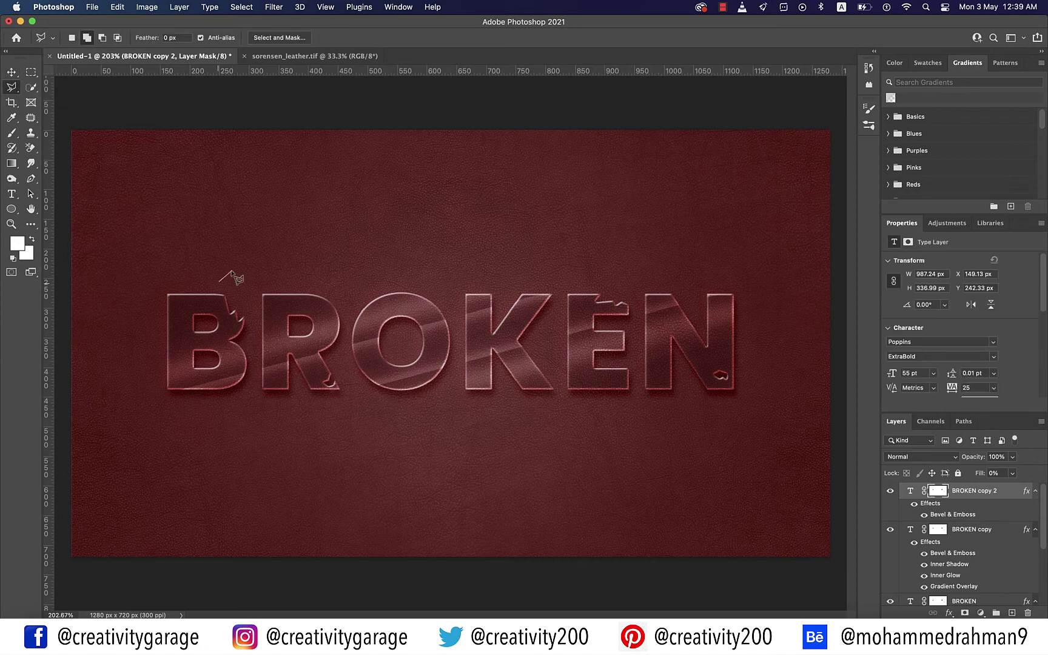
click(255, 257)
click(260, 257)
click(261, 265)
double_click(254, 265)
click(280, 268)
click(284, 263)
click(286, 262)
double_click(282, 267)
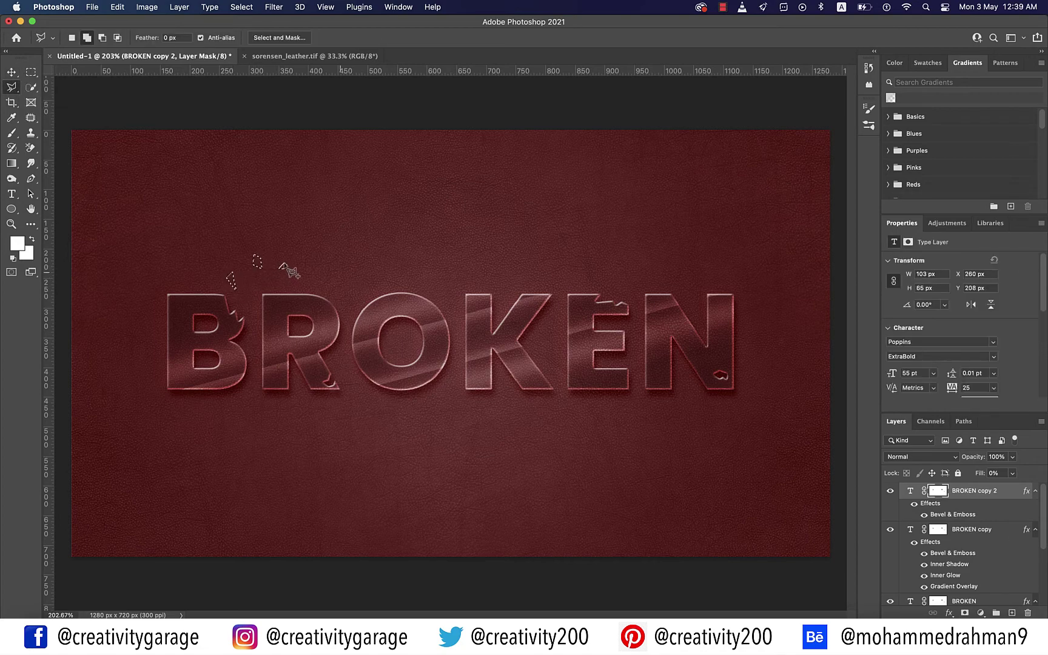
Add three small shard shapes just below the letters R and O to the selection
click(366, 402)
double_click(361, 408)
click(333, 409)
click(341, 408)
double_click(337, 413)
click(367, 420)
click(372, 423)
double_click(368, 425)
Add four small shard shapes above the letter E to the selection
click(622, 269)
double_click(634, 265)
click(650, 266)
double_click(655, 271)
click(655, 259)
double_click(663, 262)
click(641, 252)
double_click(647, 253)
Add two small shards below and to the right of the letter N to the selection
click(758, 415)
double_click(765, 421)
click(770, 441)
double_click(773, 444)
Create a new layer above BROKEN copy 2 and name it pieces
click(1012, 613)
double_click(950, 489)
text(pieces)
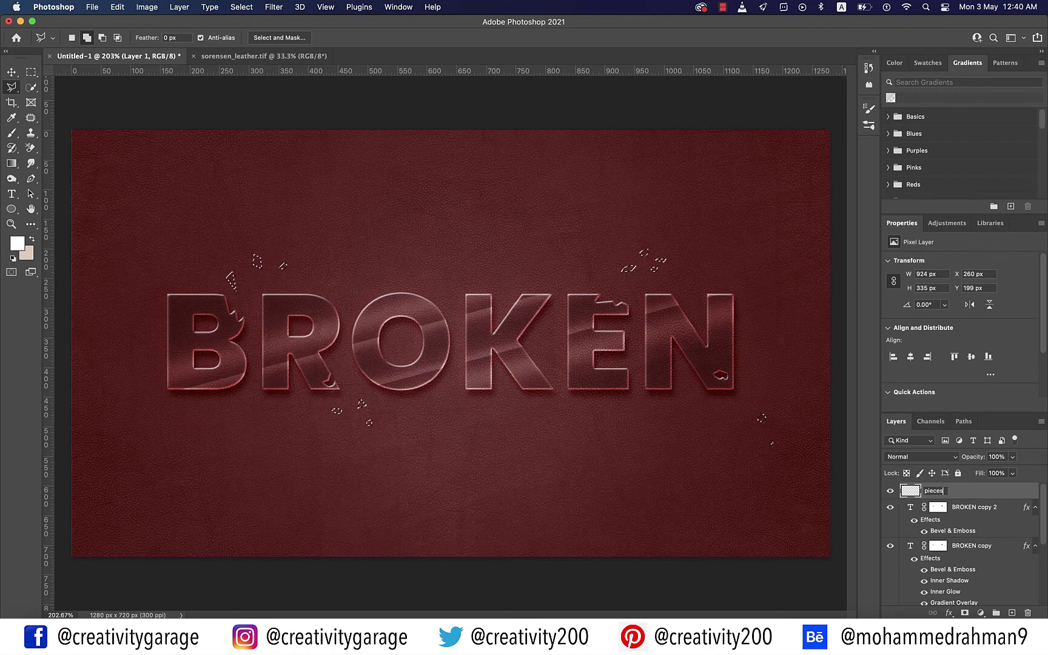
key(Return)
Paint all the selected shards white (ffffff) on the pieces layer with the Brush tool
click(11, 134)
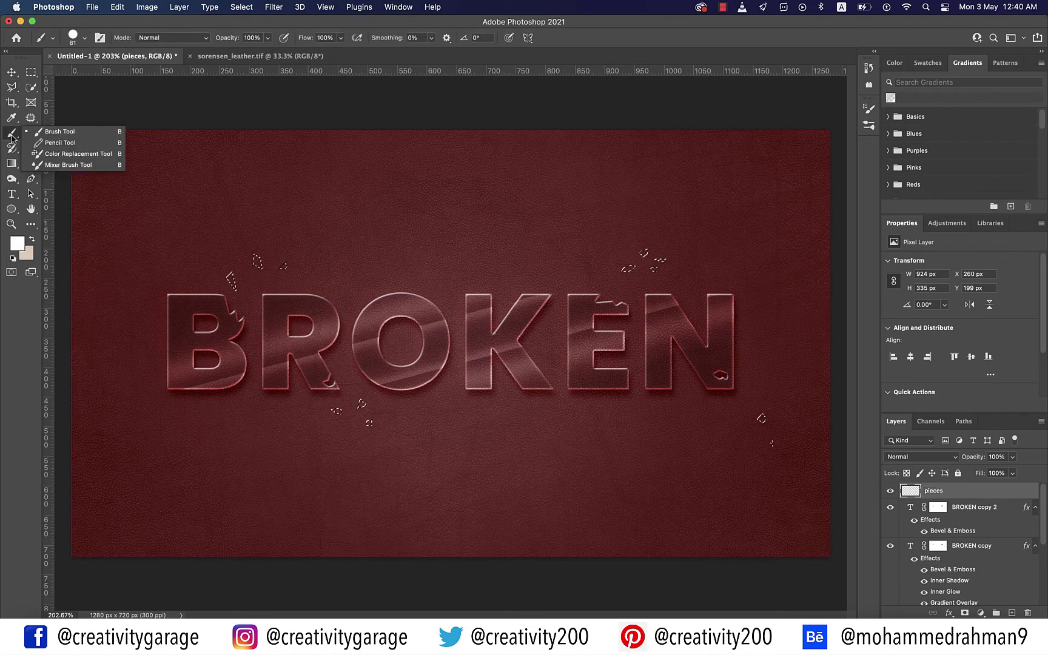
click(56, 132)
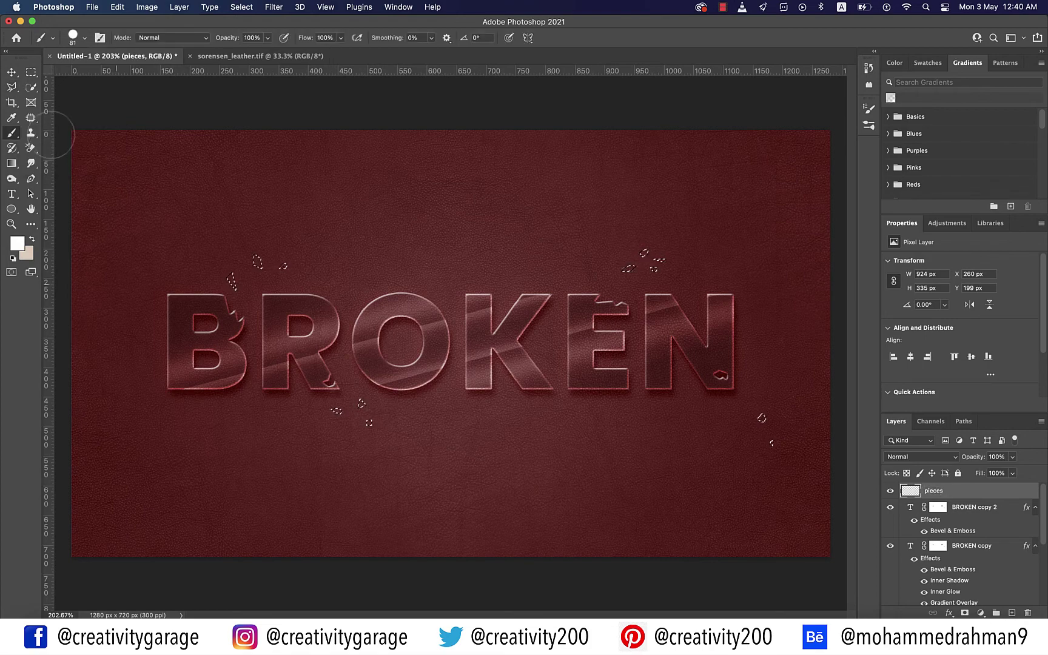
click(17, 243)
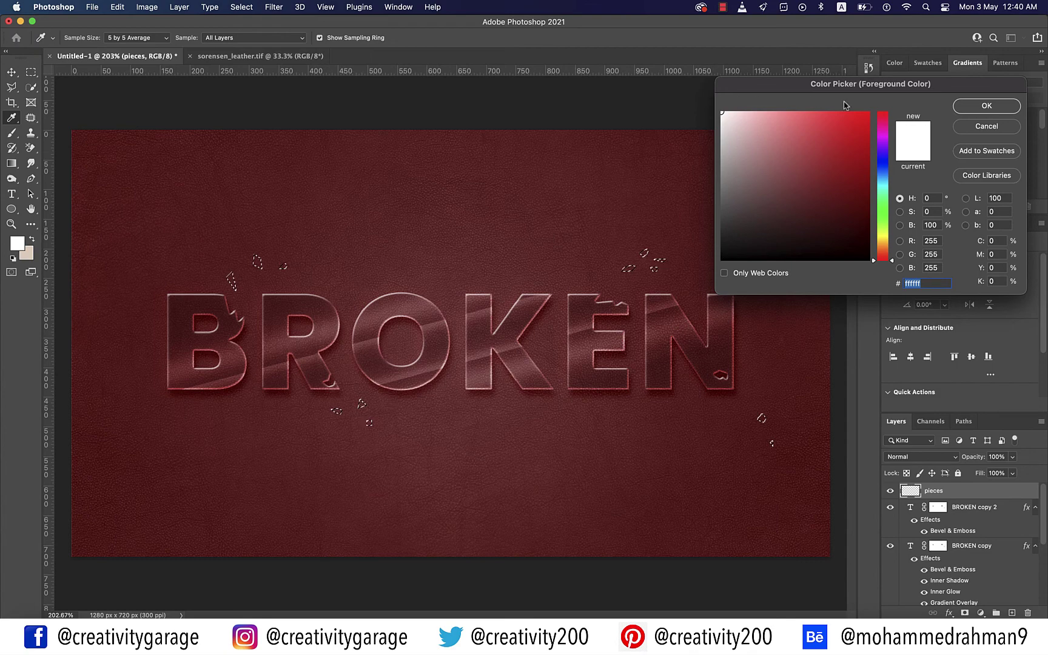
click(987, 105)
click(231, 280)
click(358, 419)
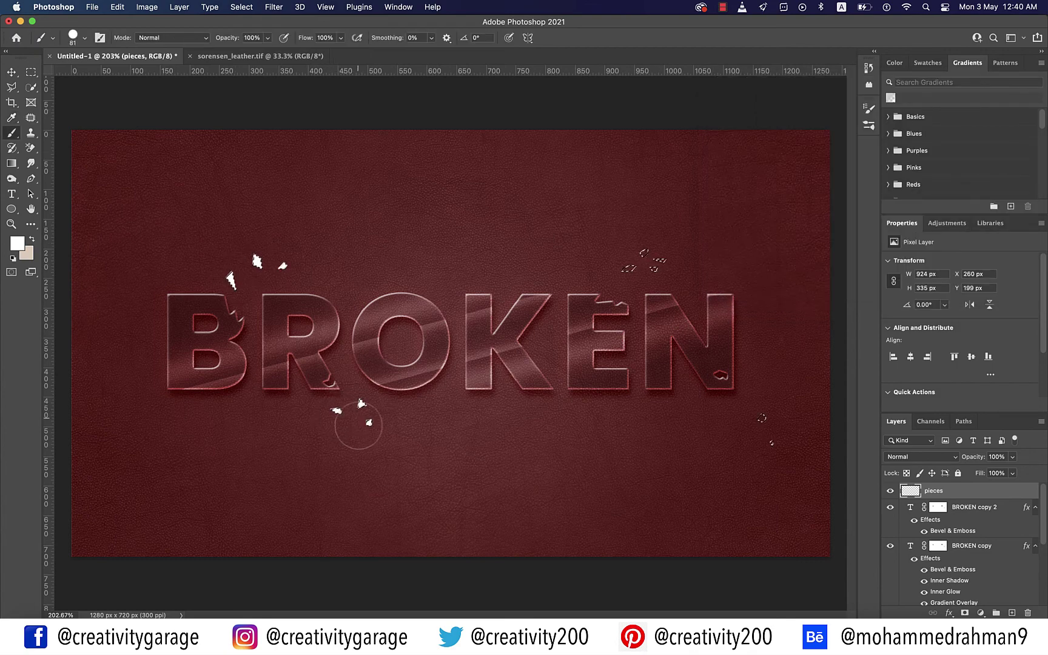
click(644, 261)
click(755, 420)
click(772, 442)
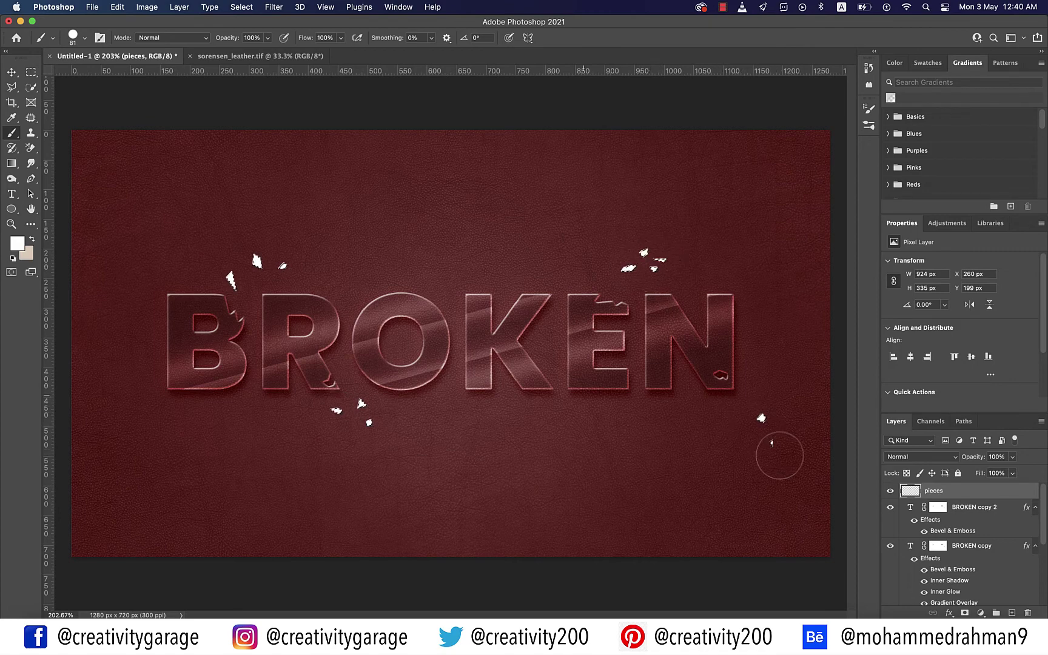
Clear the selection and duplicate the pieces layer twice
key(v)
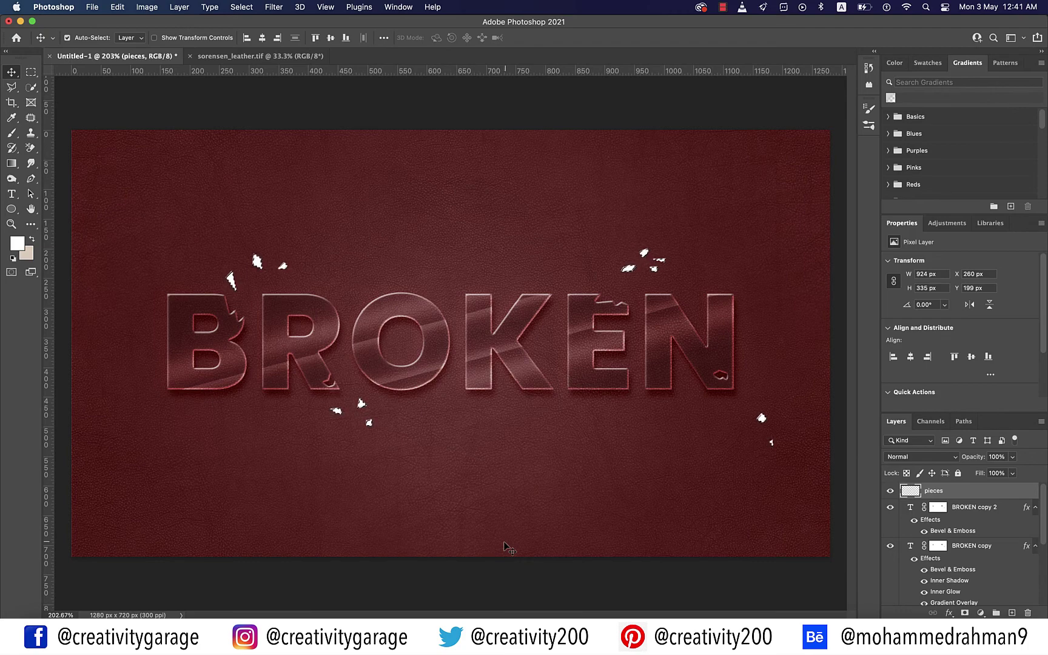
key(super+d)
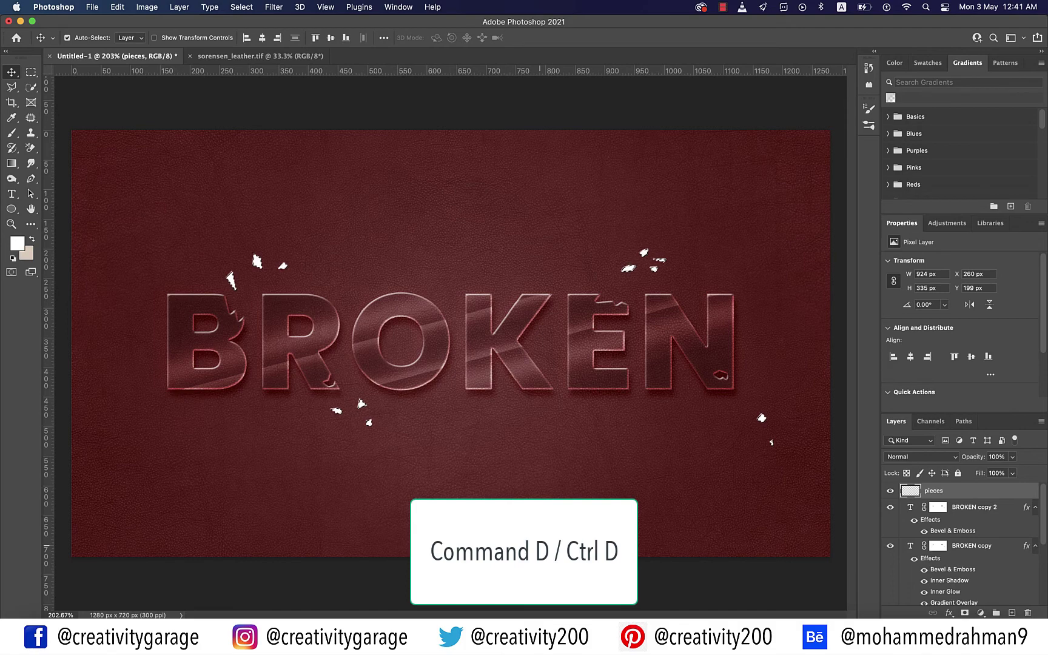
key(super+d)
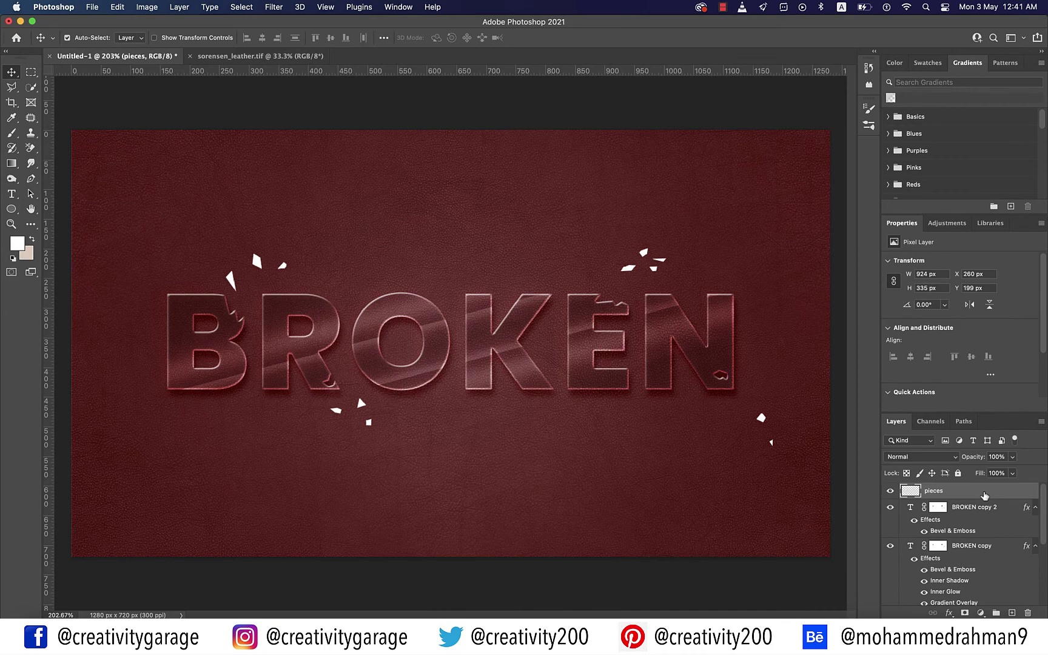
key(super+j)
key(super+j)
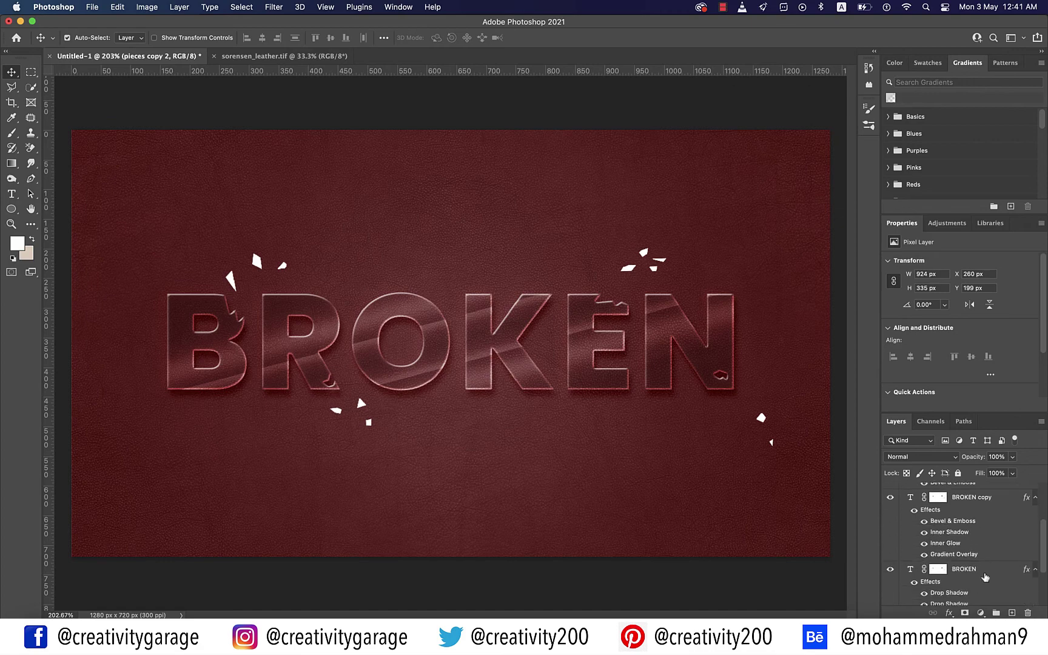
Copy the layer style of BROKEN copy 2 and paste it onto the pieces layer
click(986, 542)
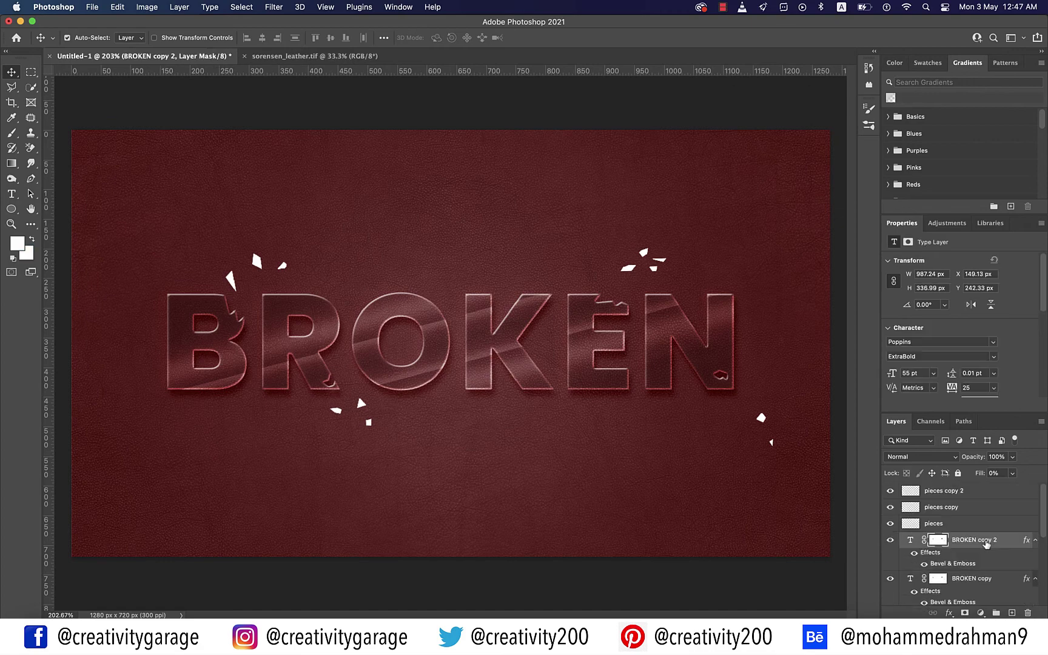
right_click(986, 544)
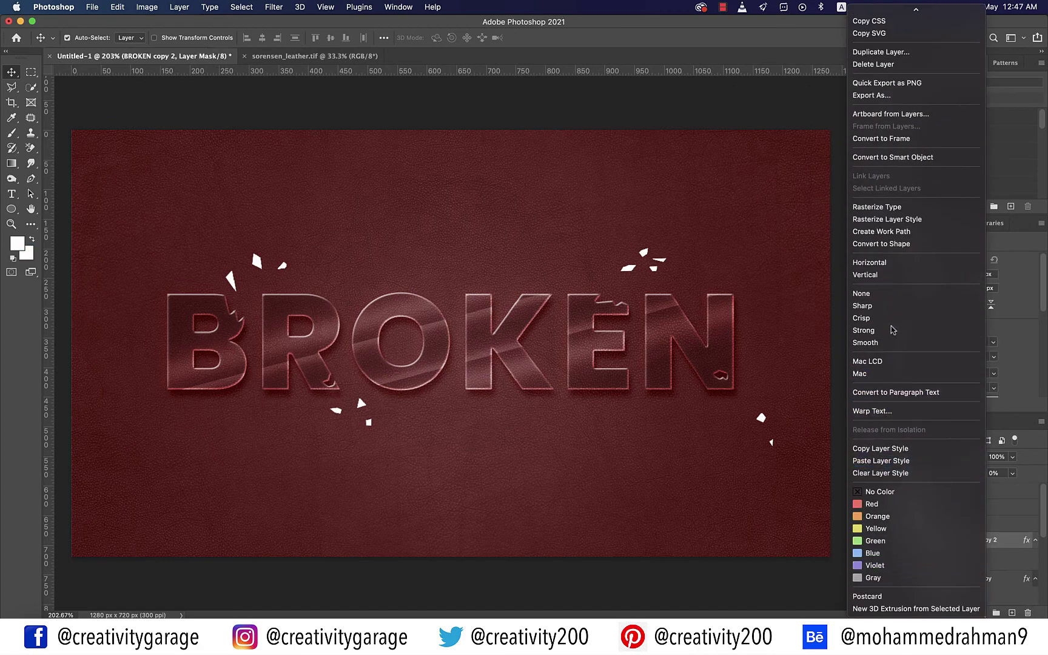
click(892, 448)
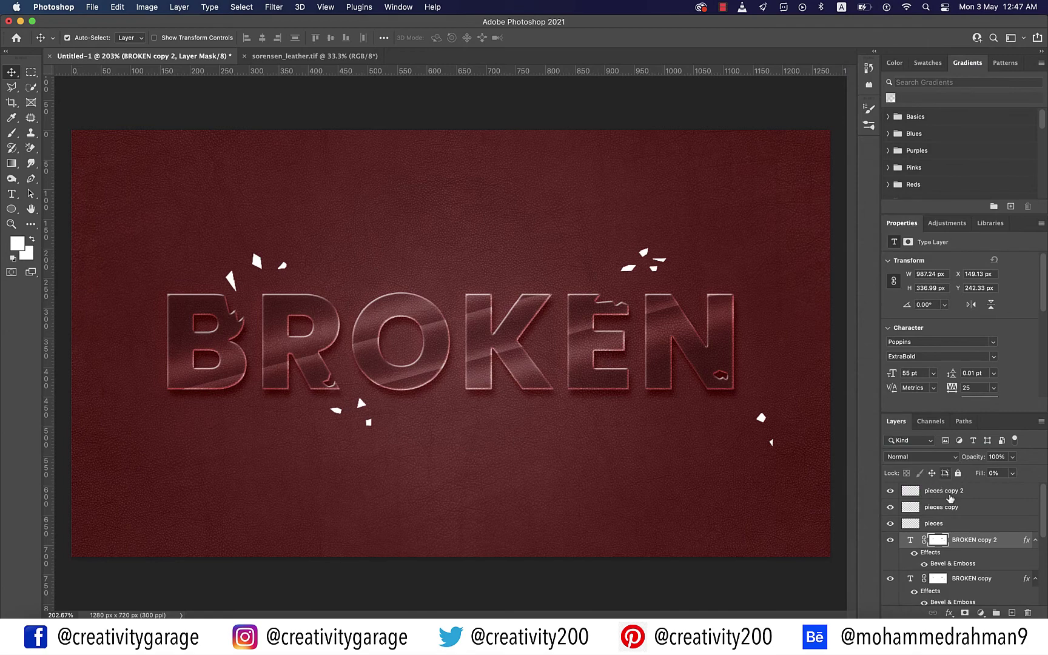
click(978, 526)
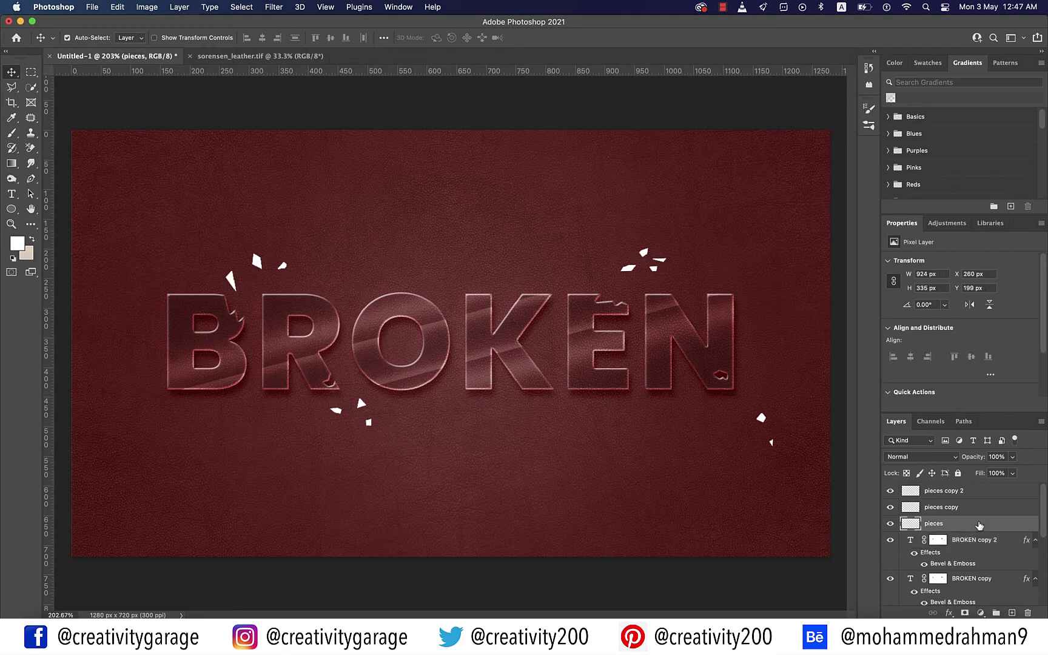
right_click(979, 525)
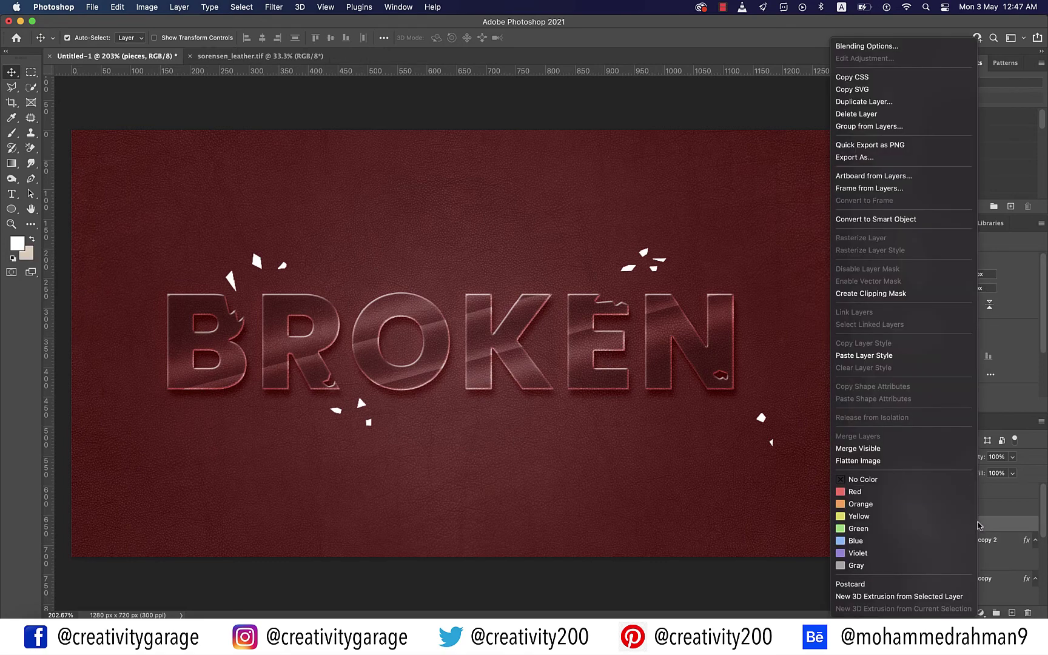
click(891, 355)
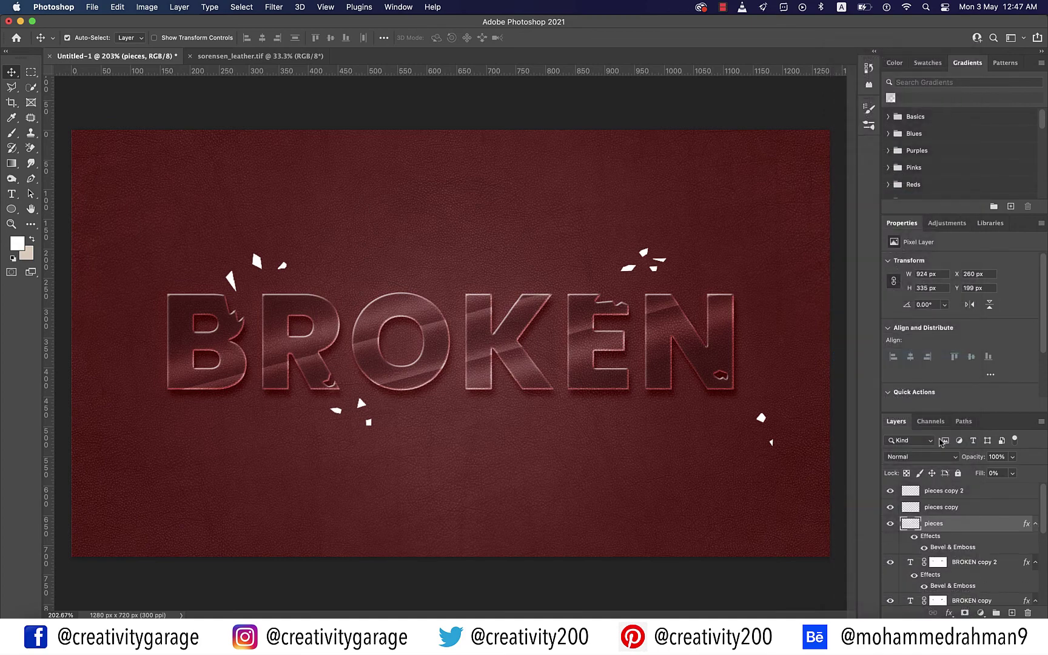
Add a Drop Shadow to pieces: Vivid Light, colour f2dede, opacity 10%, angle -19°, distance 11 px, spread 0%, size 20 px, noise 5%
double_click(1004, 529)
scroll(650, 237, down, 1)
scroll(651, 237, down, 1)
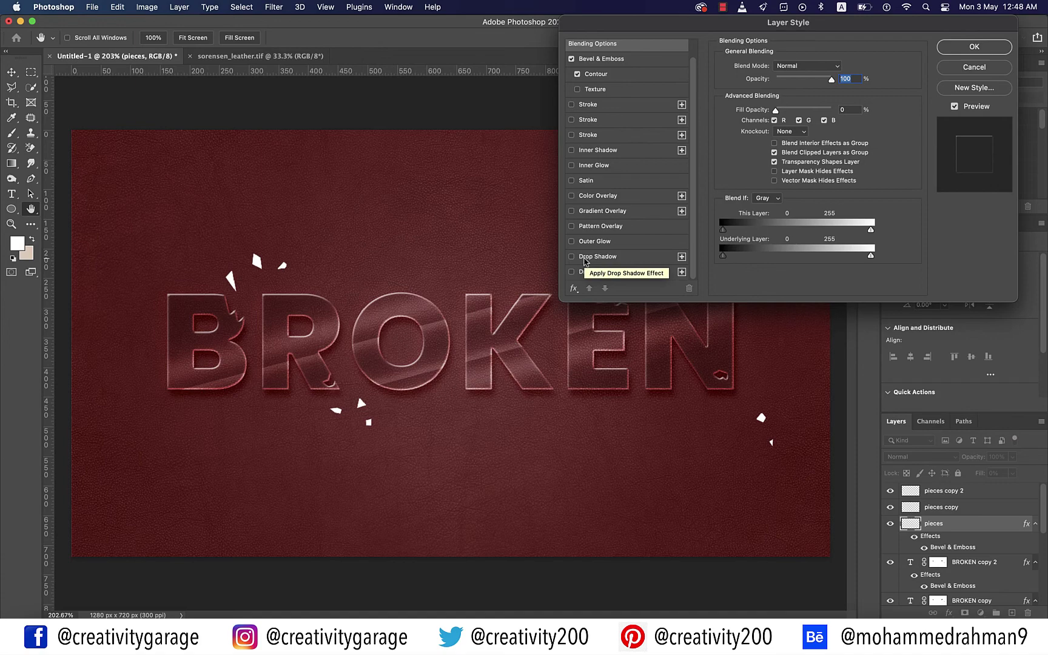
click(586, 257)
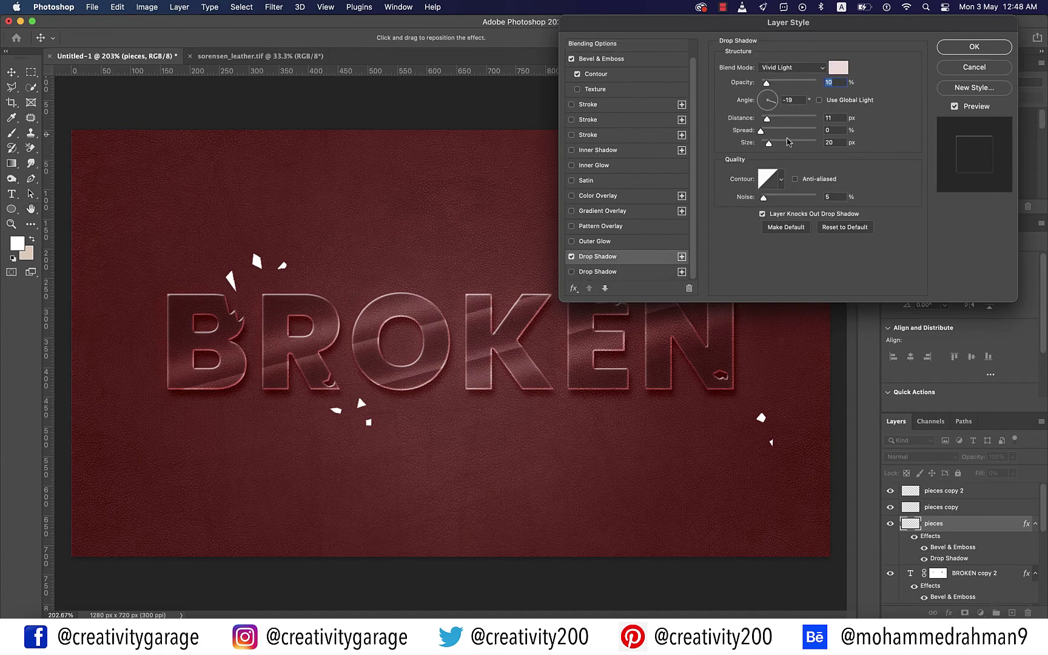
click(843, 71)
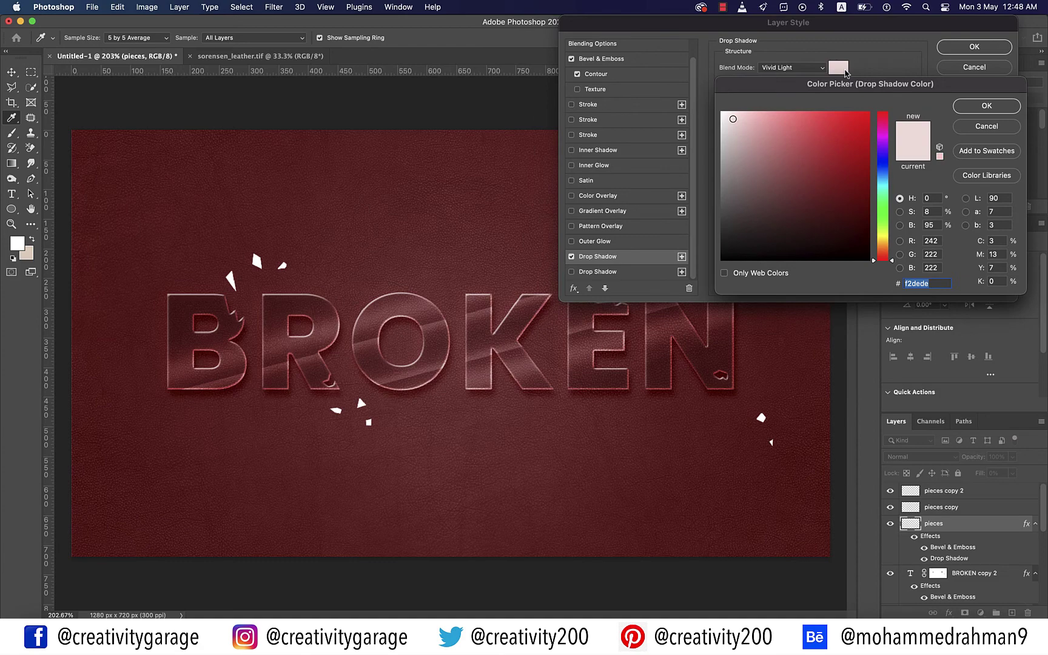
click(978, 109)
click(839, 68)
click(980, 109)
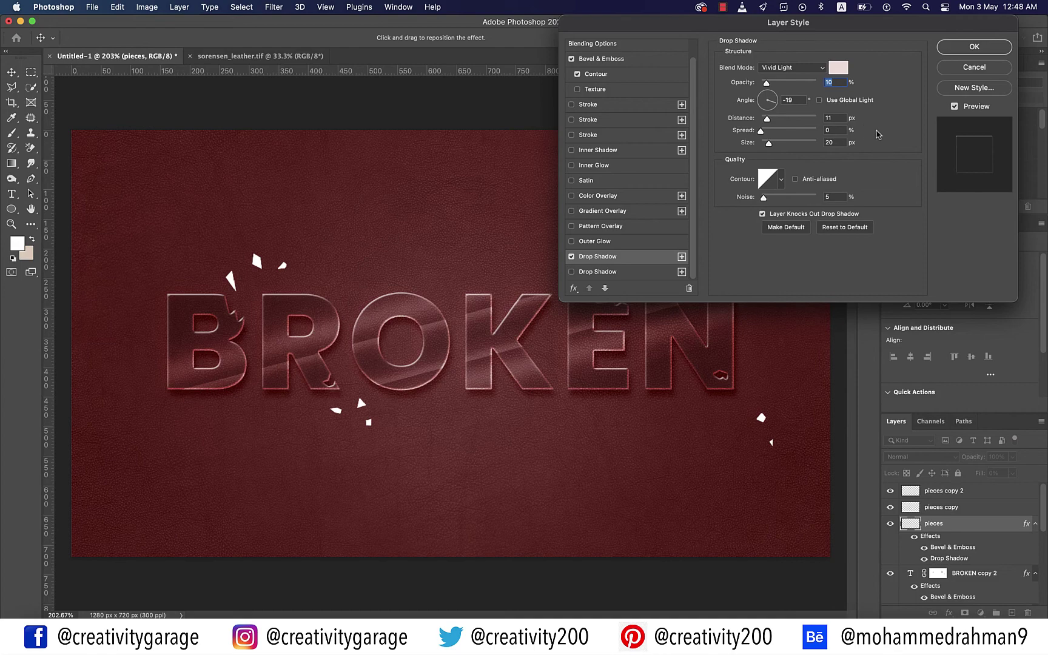
Add a second Drop Shadow to pieces: Color Burn, colour 837777, opacity 30%, angle 107°, distance 12 px, spread 2%, size 10 px, noise 5%
click(595, 273)
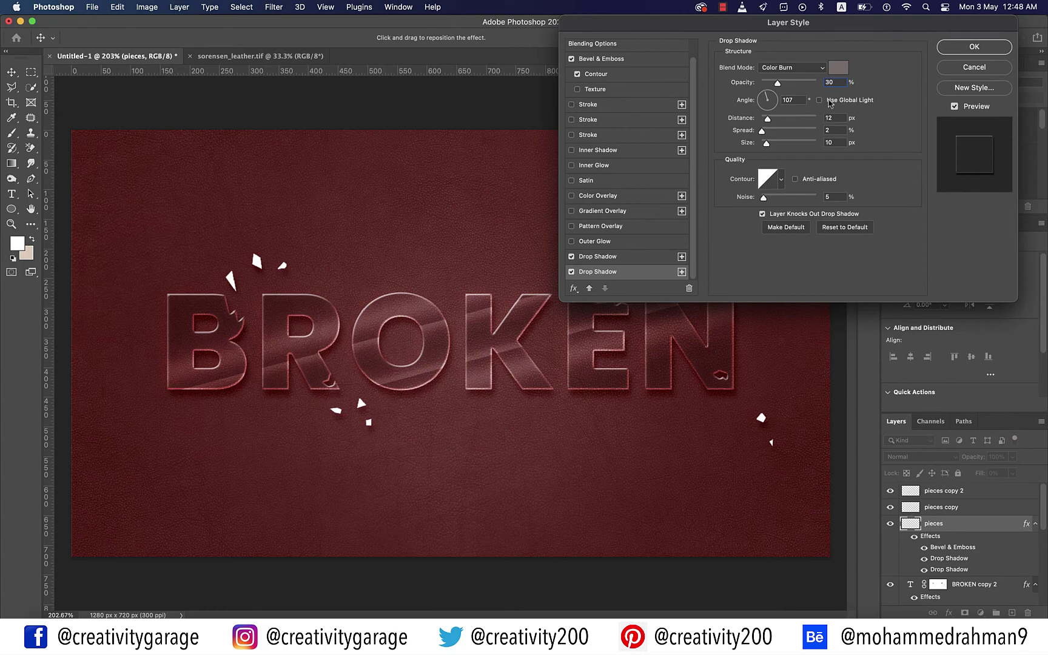
click(839, 71)
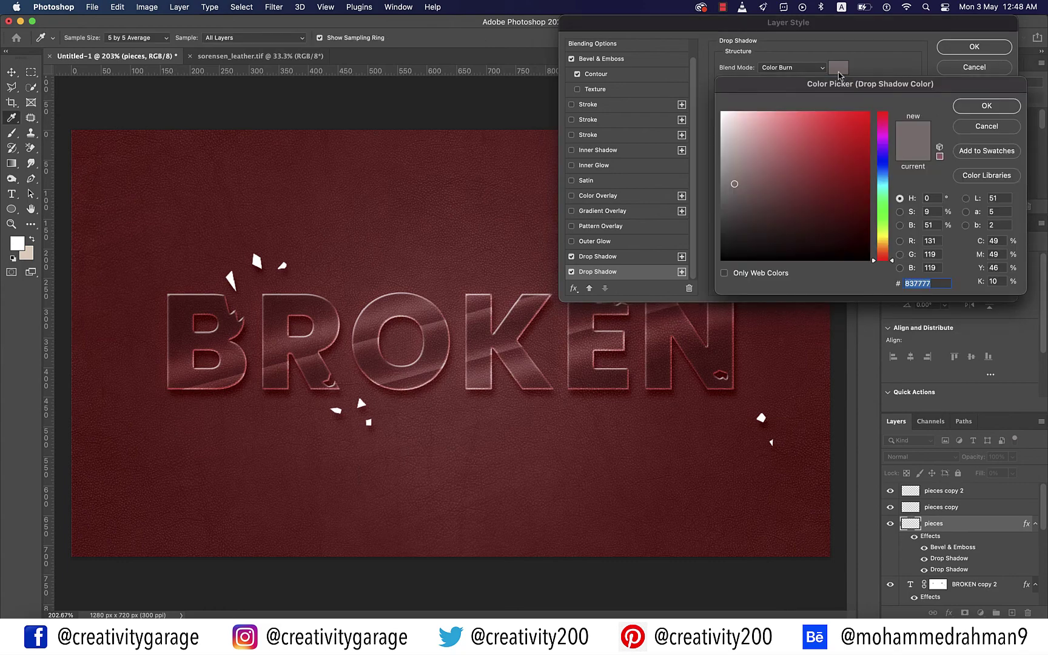
click(987, 107)
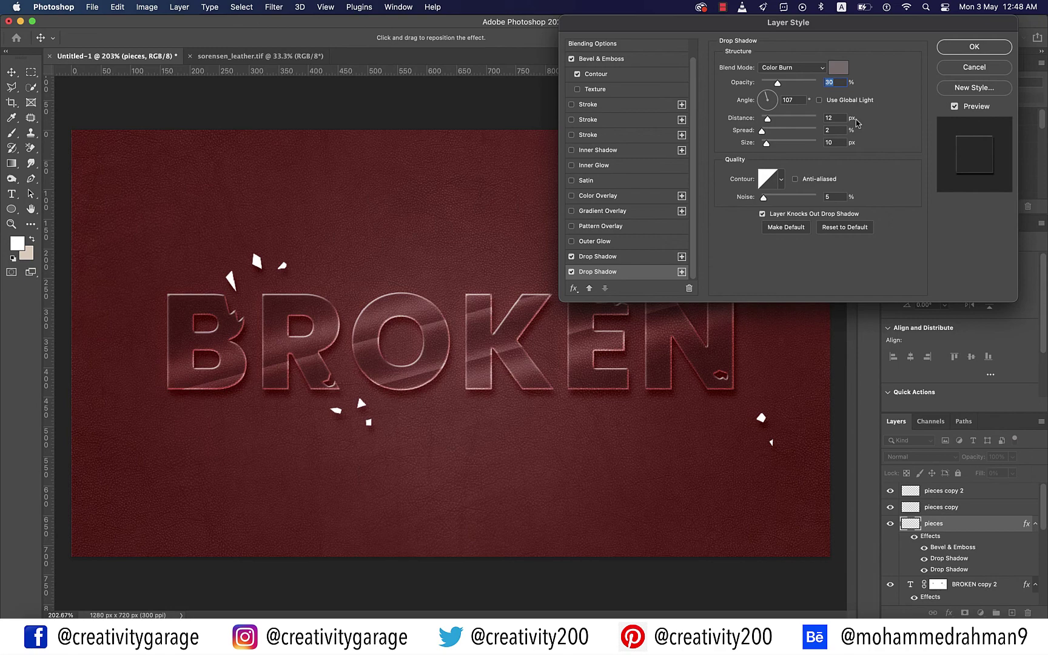
click(973, 47)
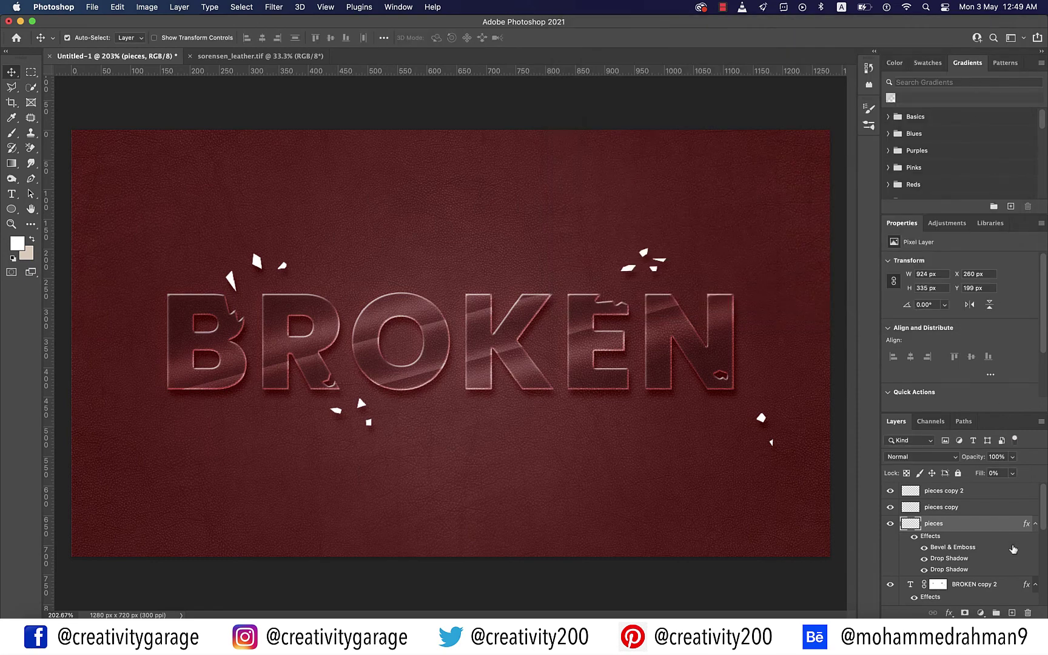
Copy the layer style of pieces and paste it onto pieces copy and pieces copy 2
right_click(990, 525)
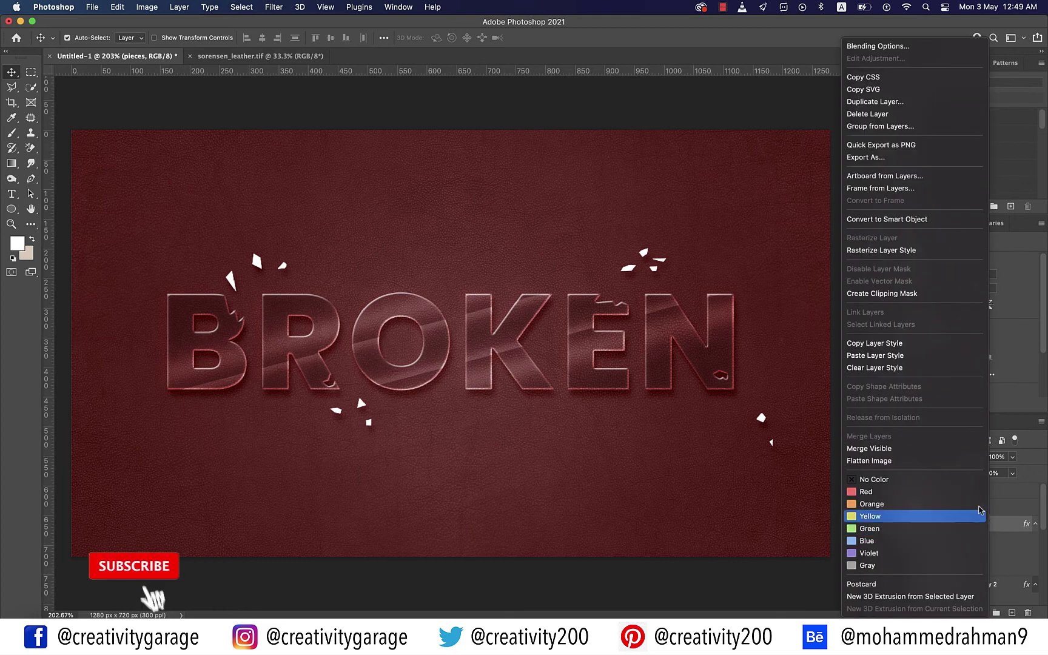
click(889, 344)
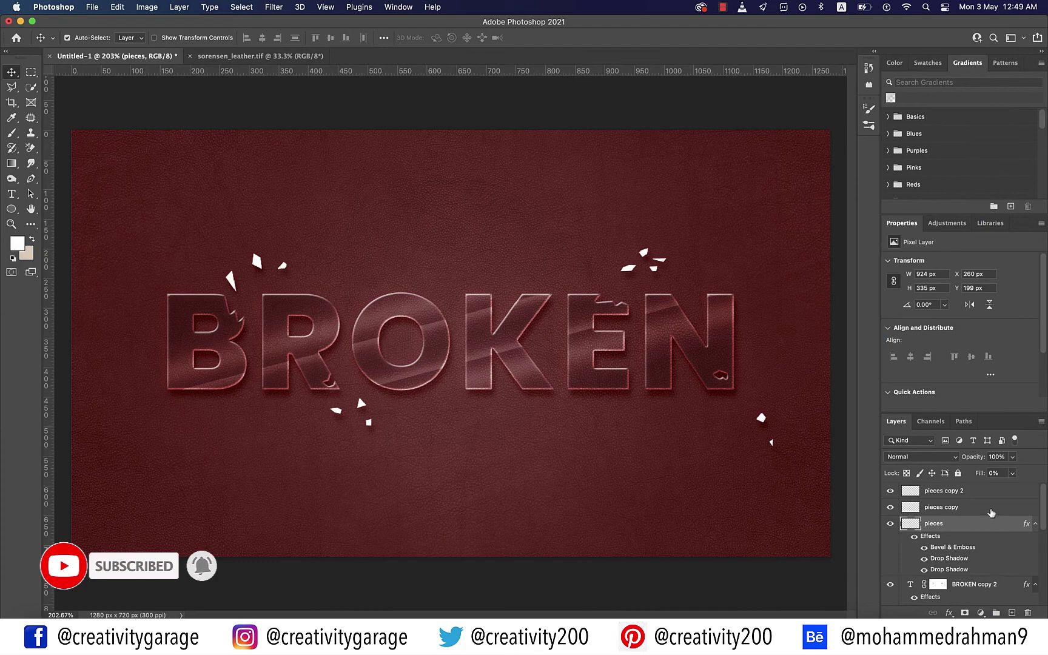
click(986, 508)
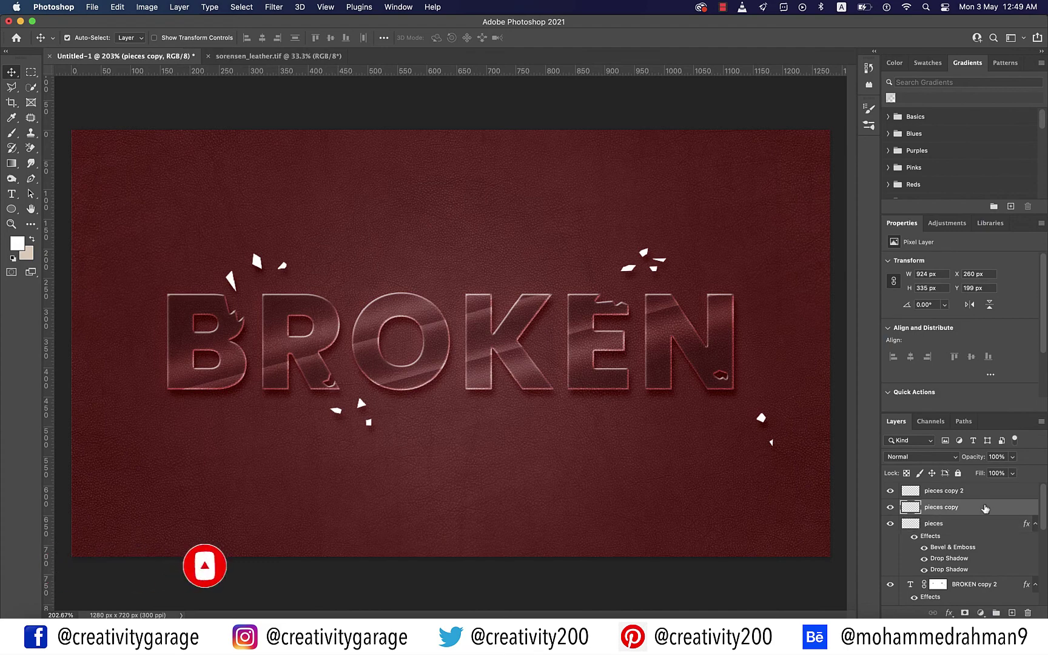
right_click(986, 508)
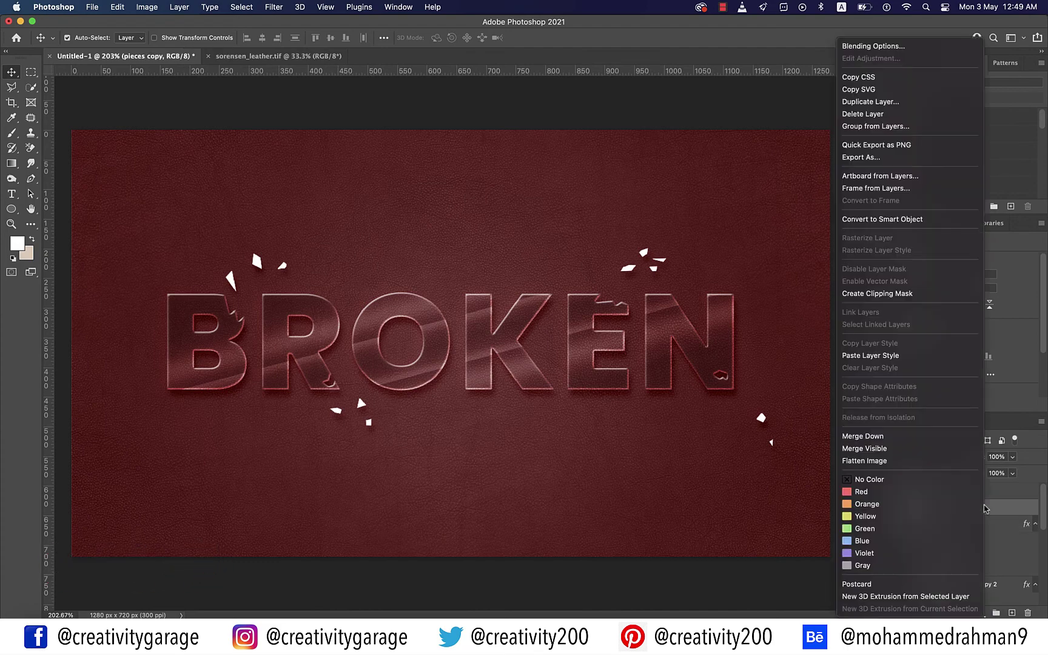
click(869, 359)
click(986, 492)
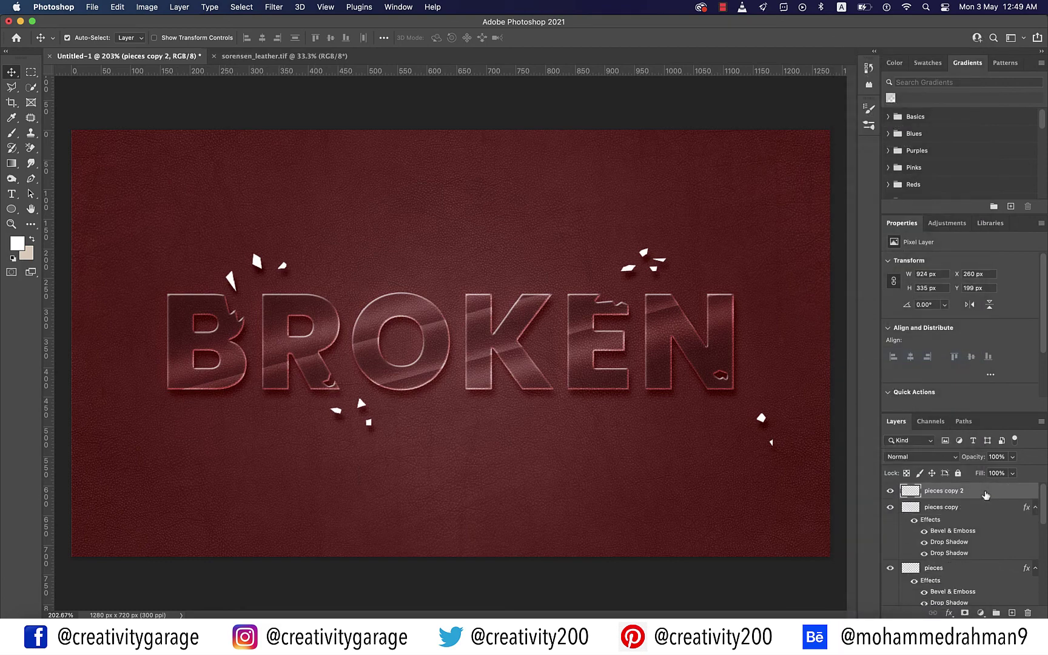
right_click(985, 495)
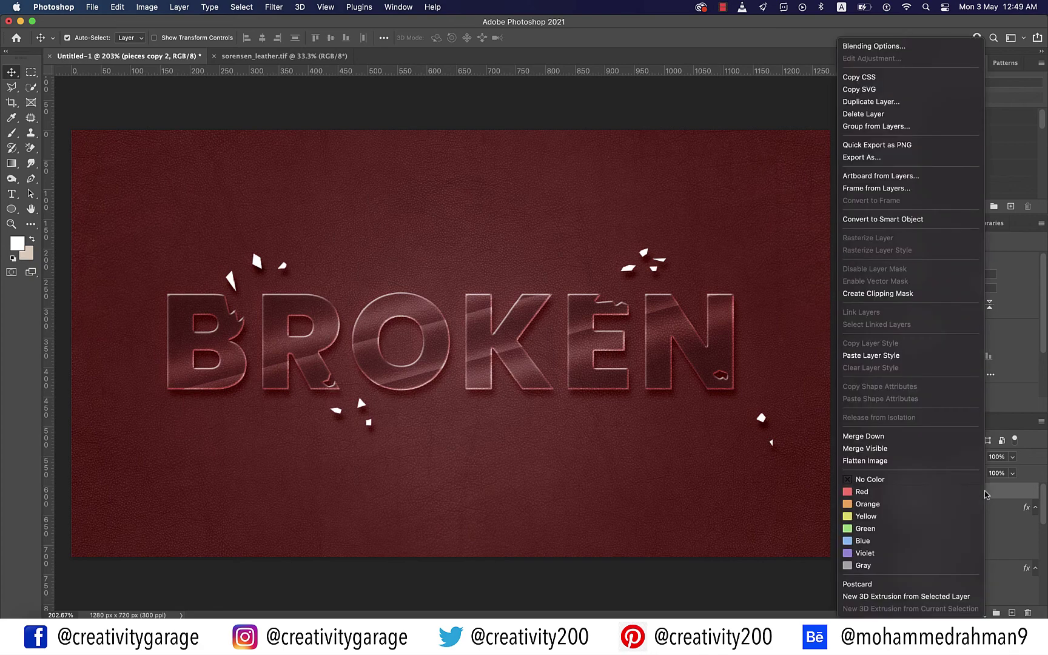
click(877, 355)
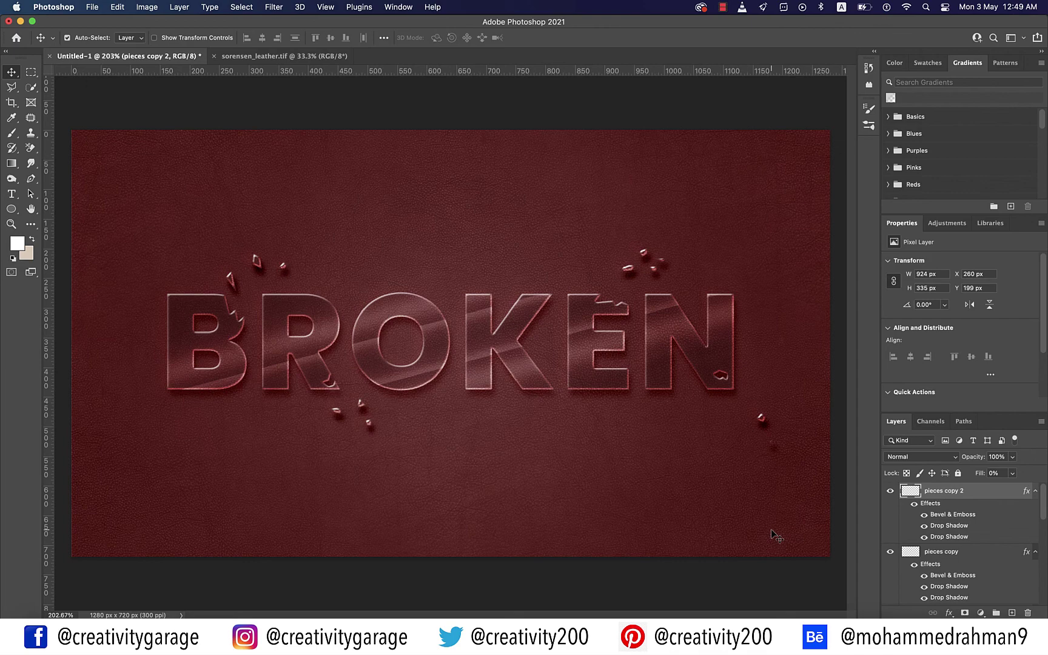
scroll(1029, 549, down, 2)
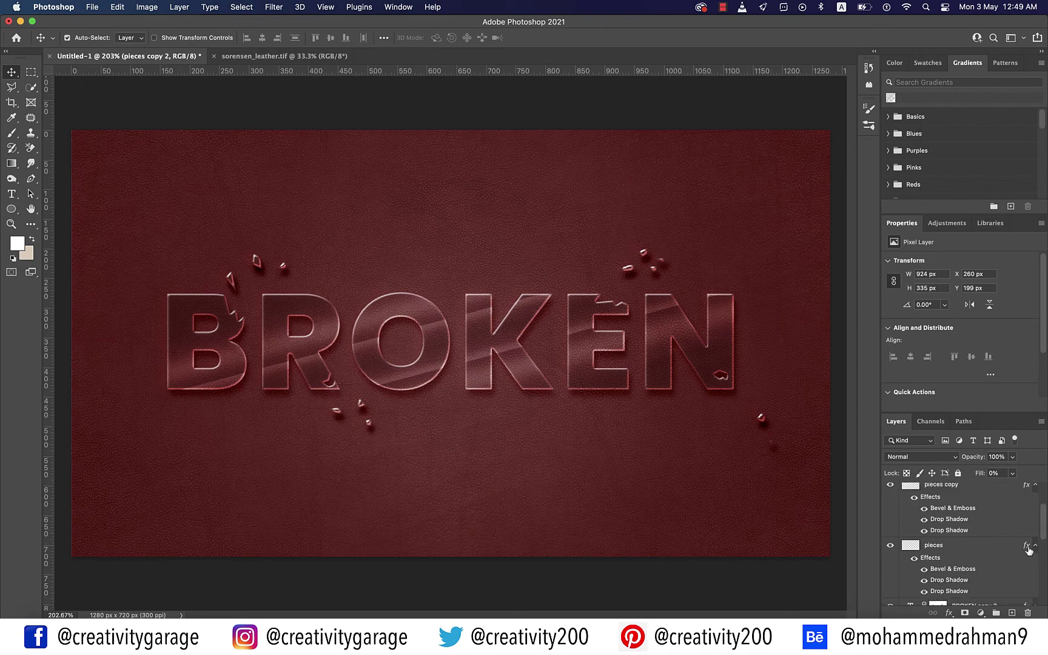
Scale the layer effects of the pieces layer to 50%
right_click(1028, 549)
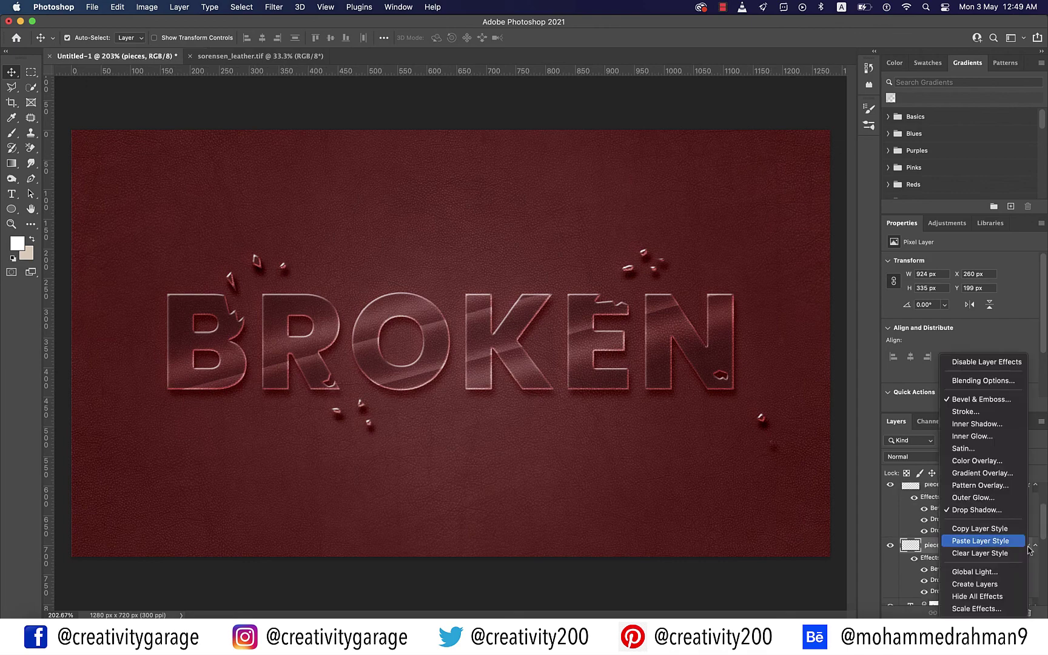
click(995, 609)
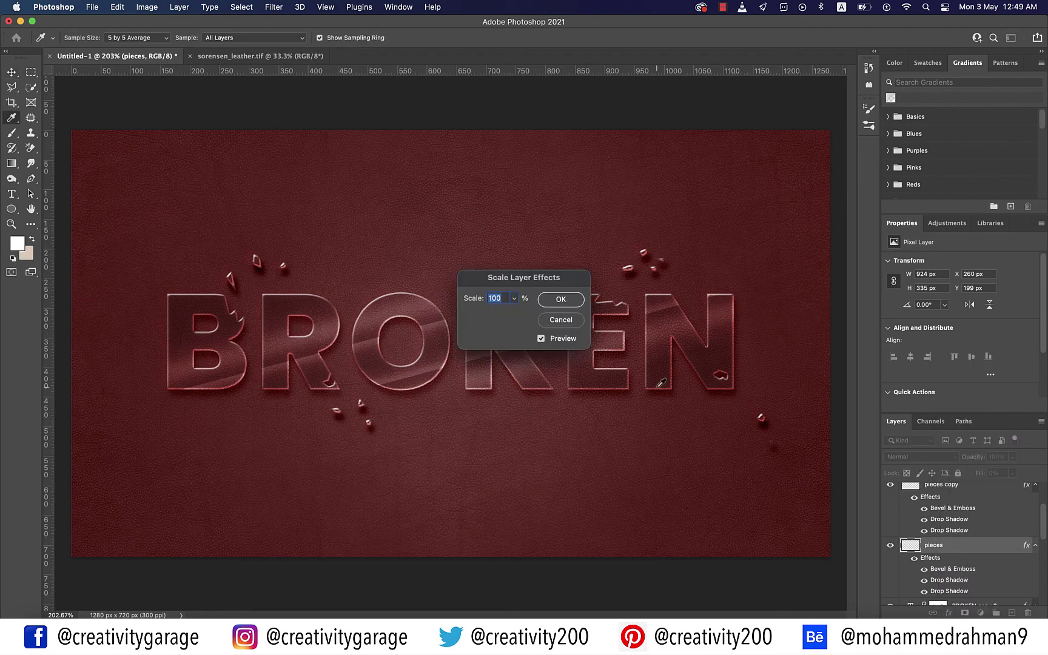
text(50)
click(560, 299)
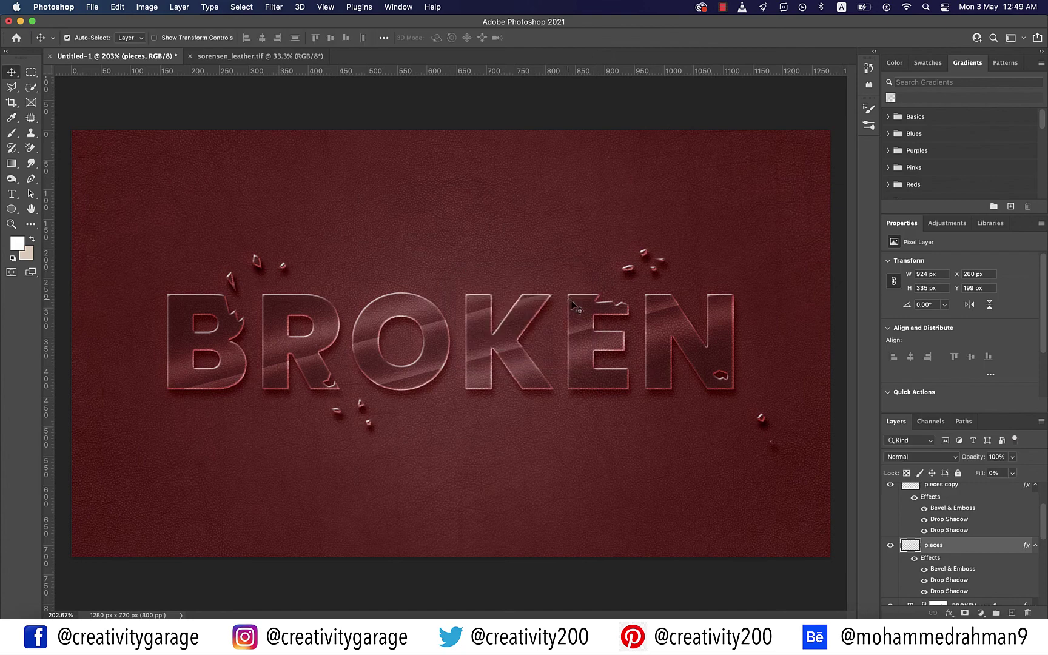
Scale the layer effects of the pieces copy layer to 50%
scroll(966, 494, up, 2)
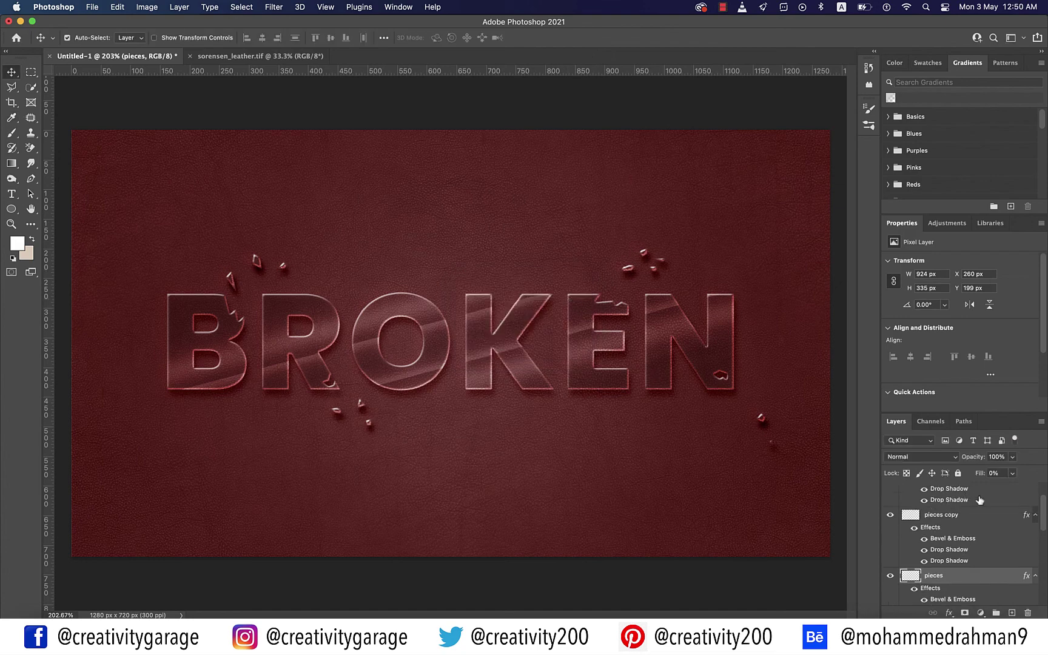
right_click(1027, 517)
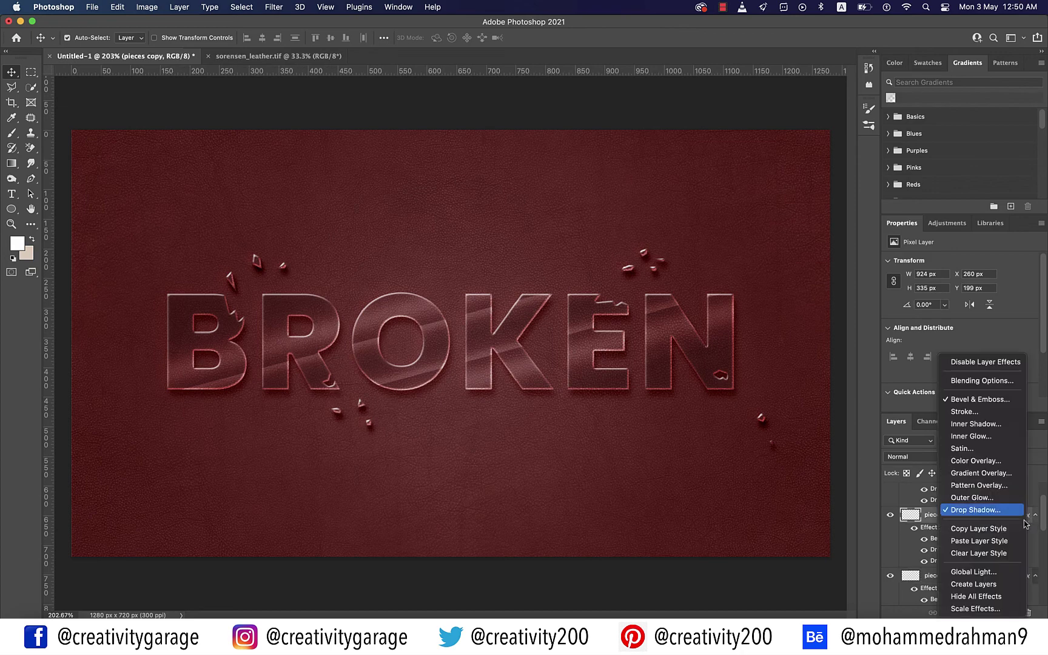
click(985, 609)
text(50)
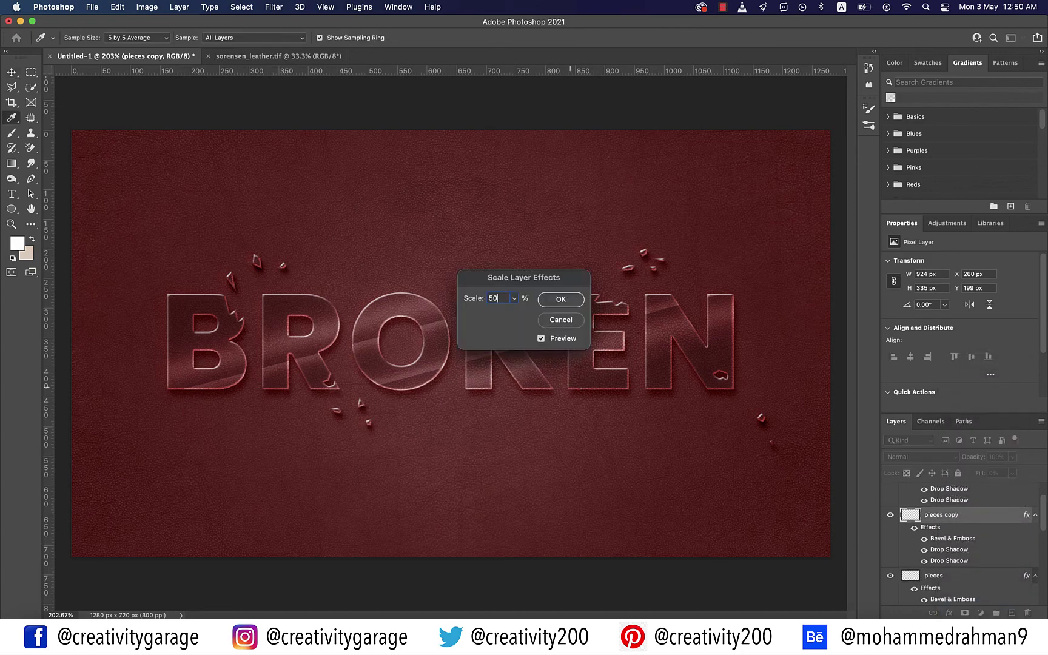
click(560, 299)
Scale down the layer effects of the pieces copy 2 layer
scroll(1024, 495, up, 2)
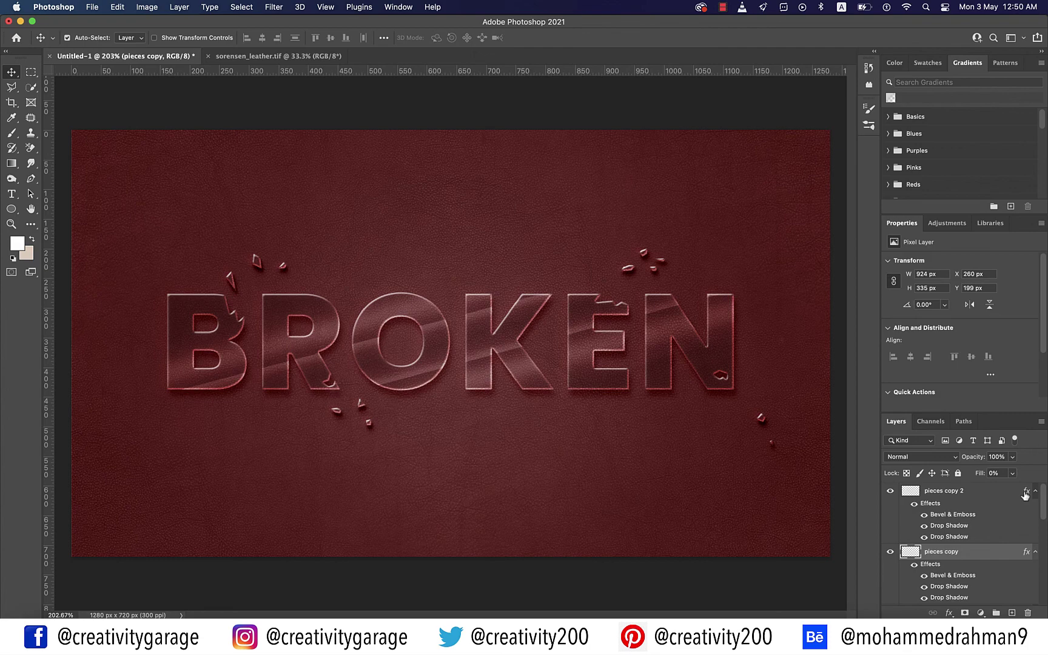
right_click(1025, 496)
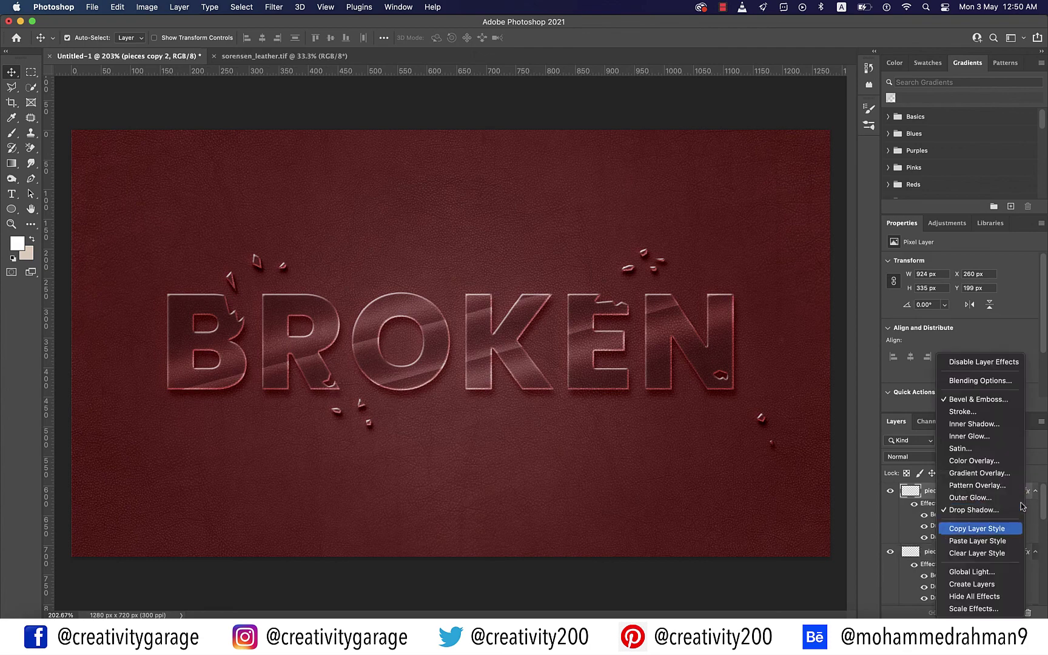
click(973, 608)
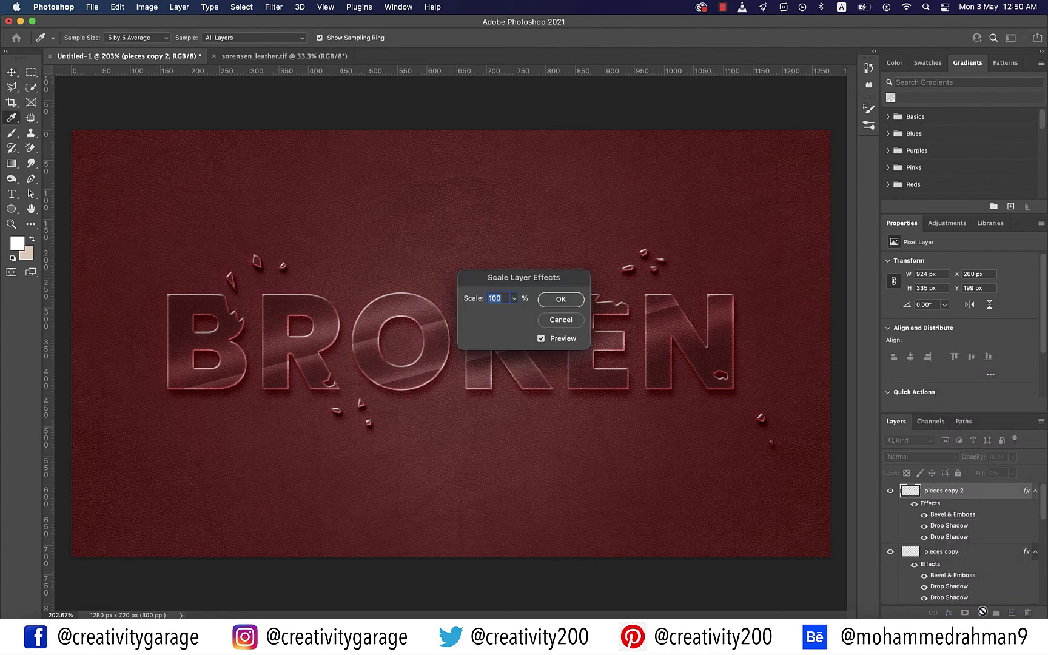
click(561, 299)
key(v)
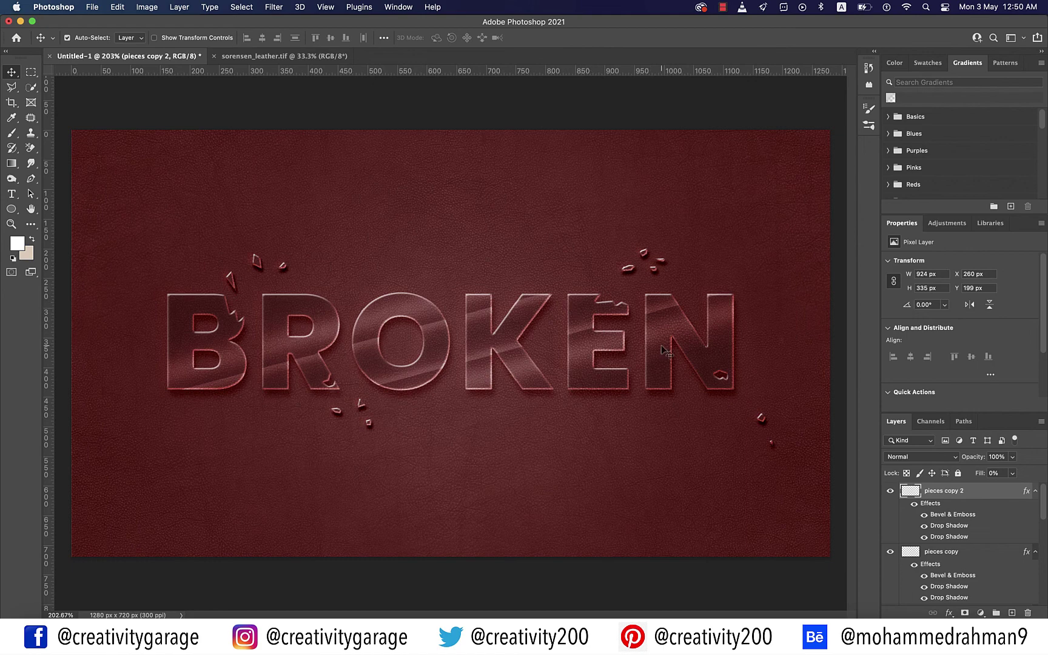
Draw an elliptical selection about 1257 × 645 px around the BROKEN text, nearly filling the canvas
right_click(31, 72)
click(73, 83)
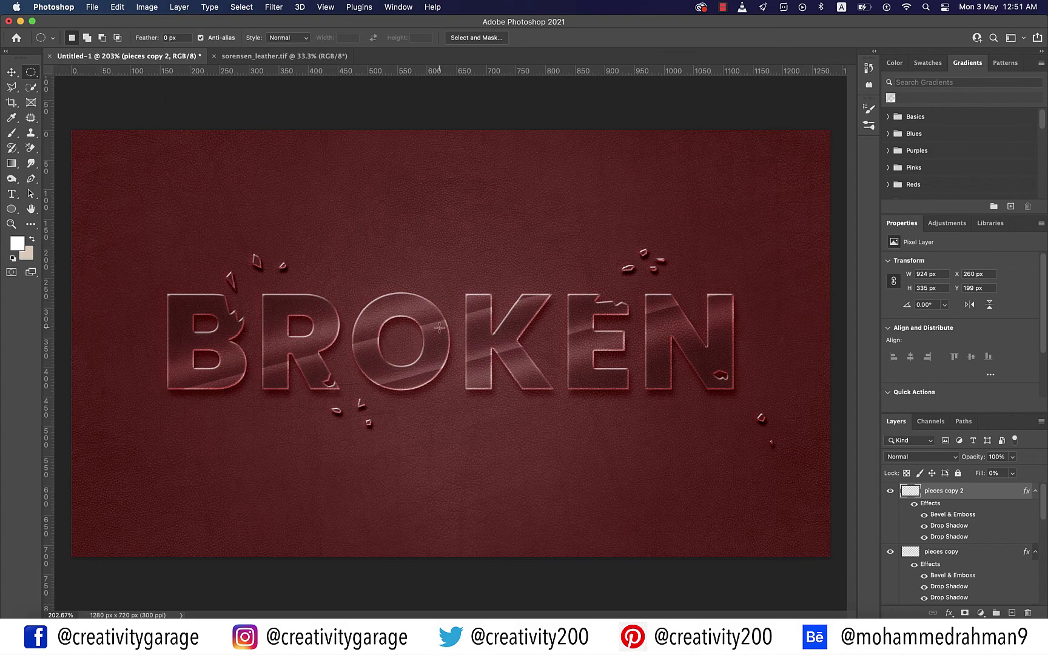
drag(452, 337, 818, 511)
key(alt)
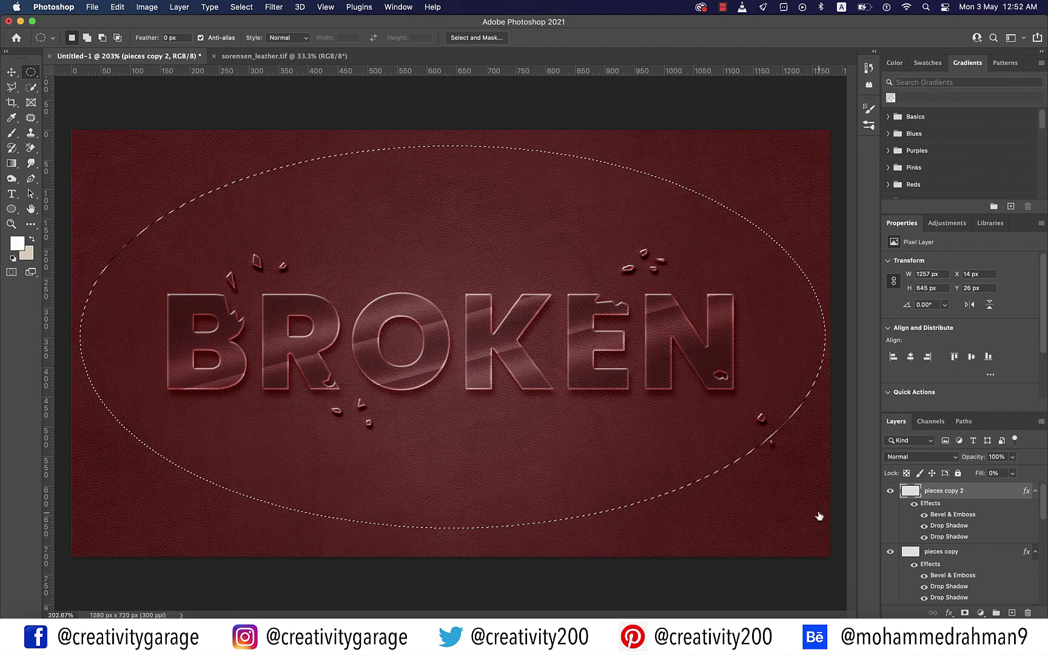
Add a new layer directly above Gradient Fill 1 and name it spotlight
scroll(898, 549, down, 5)
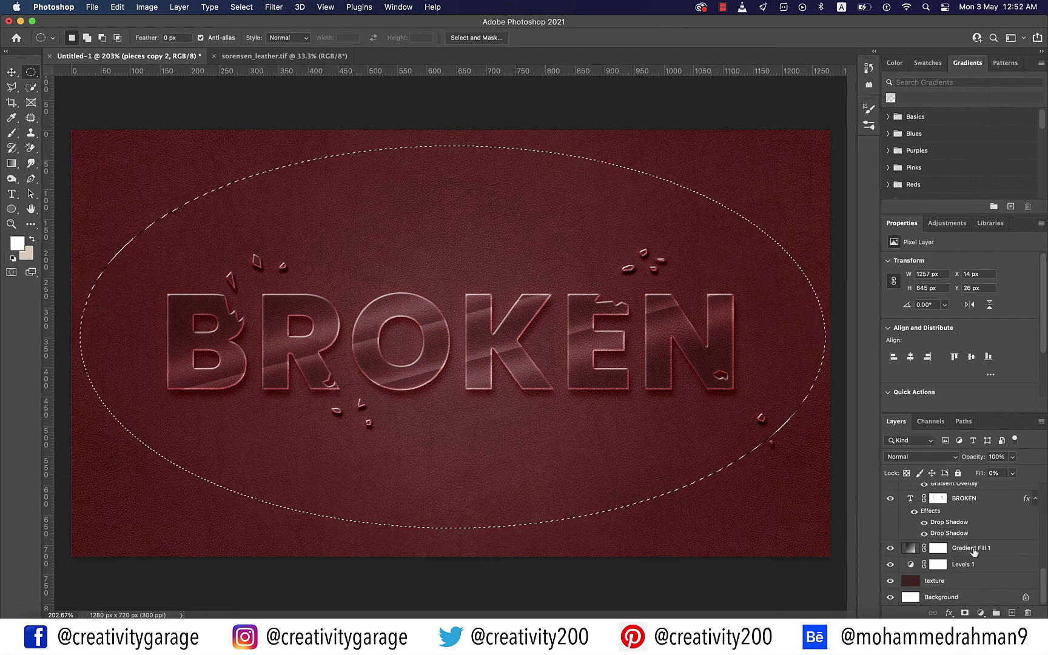
click(971, 548)
click(1011, 613)
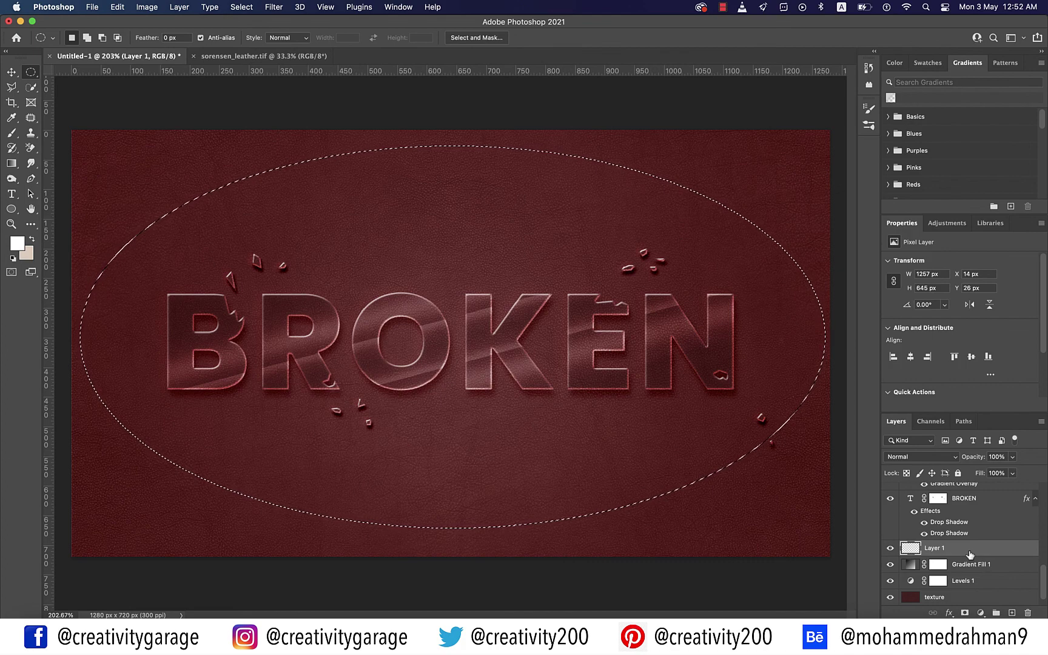
double_click(935, 548)
text(s)
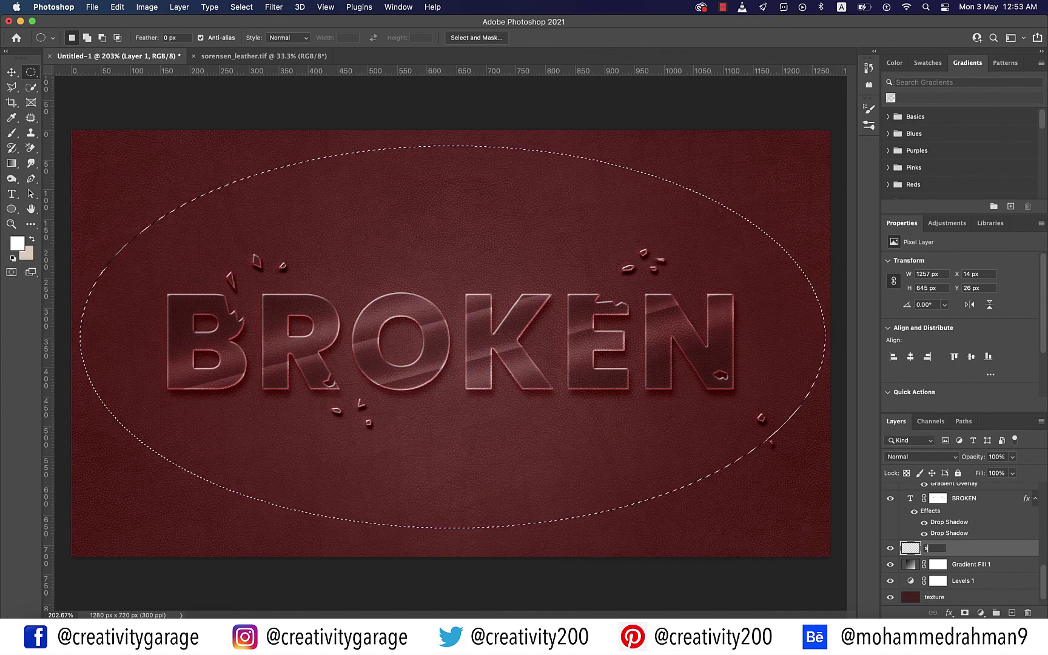
text(p)
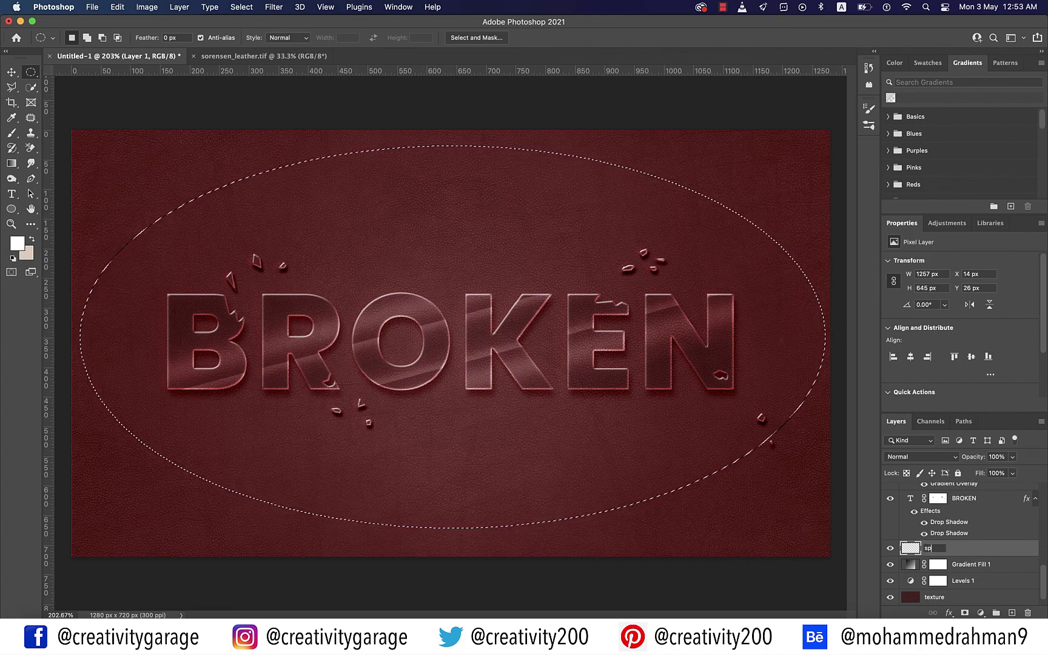
text(otlight)
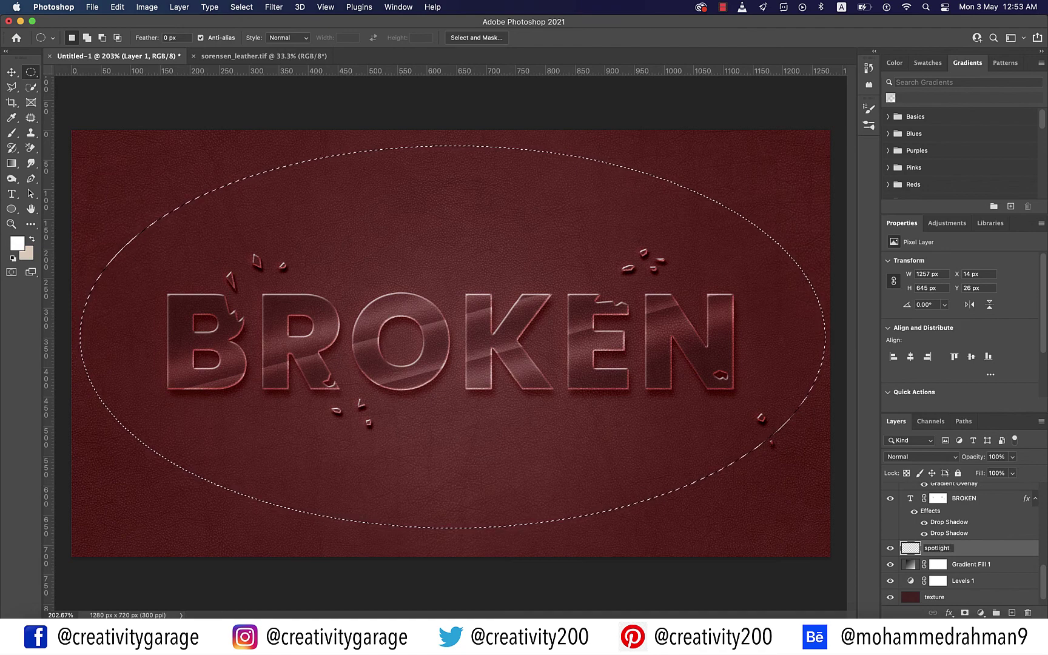
key(Return)
Fill the elliptical selection on spotlight with a Solid Color fill layer in d6d6d6
click(179, 7)
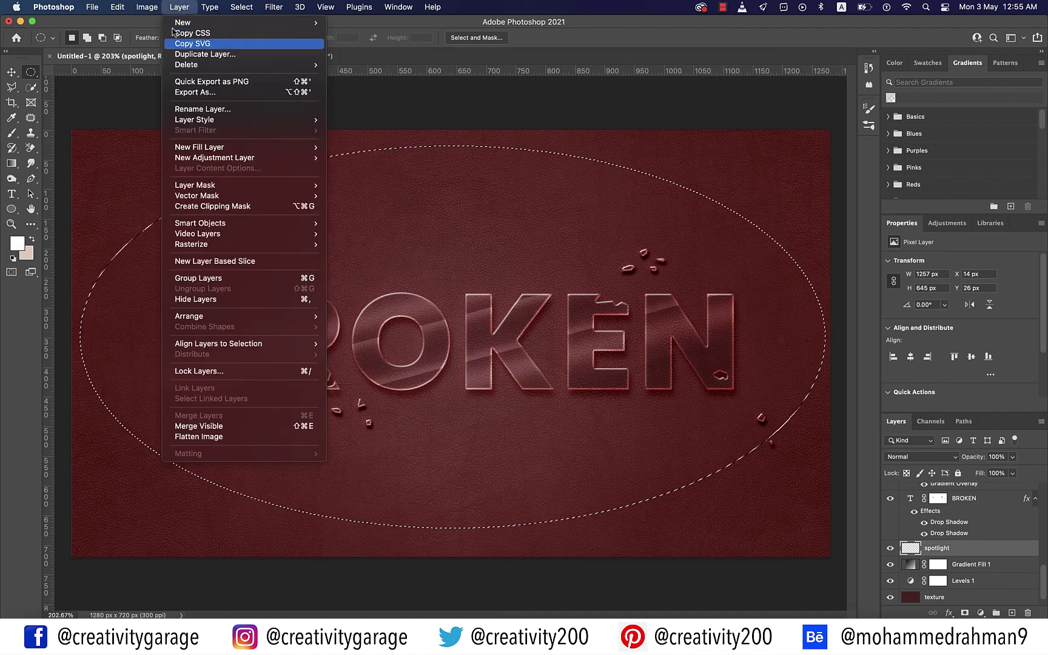
mouse_move(316, 150)
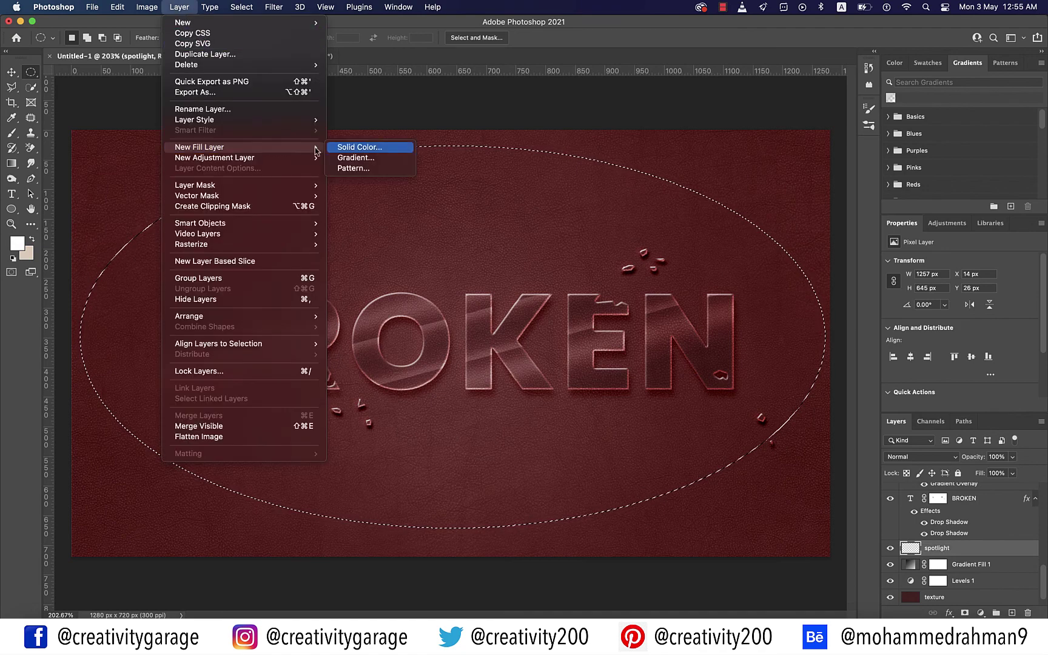
click(353, 147)
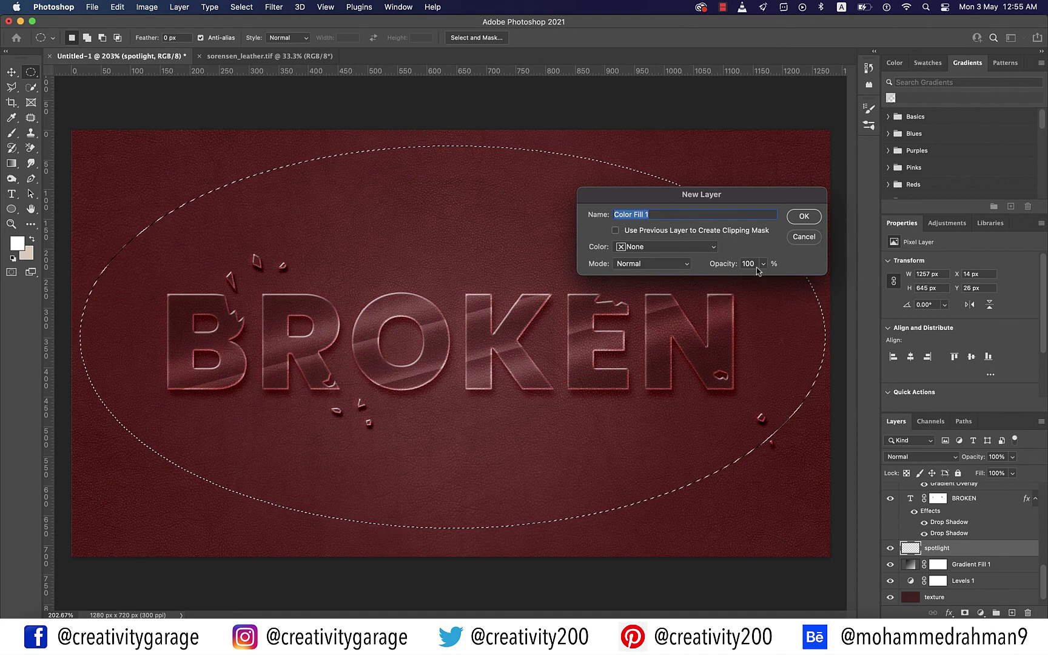
click(802, 217)
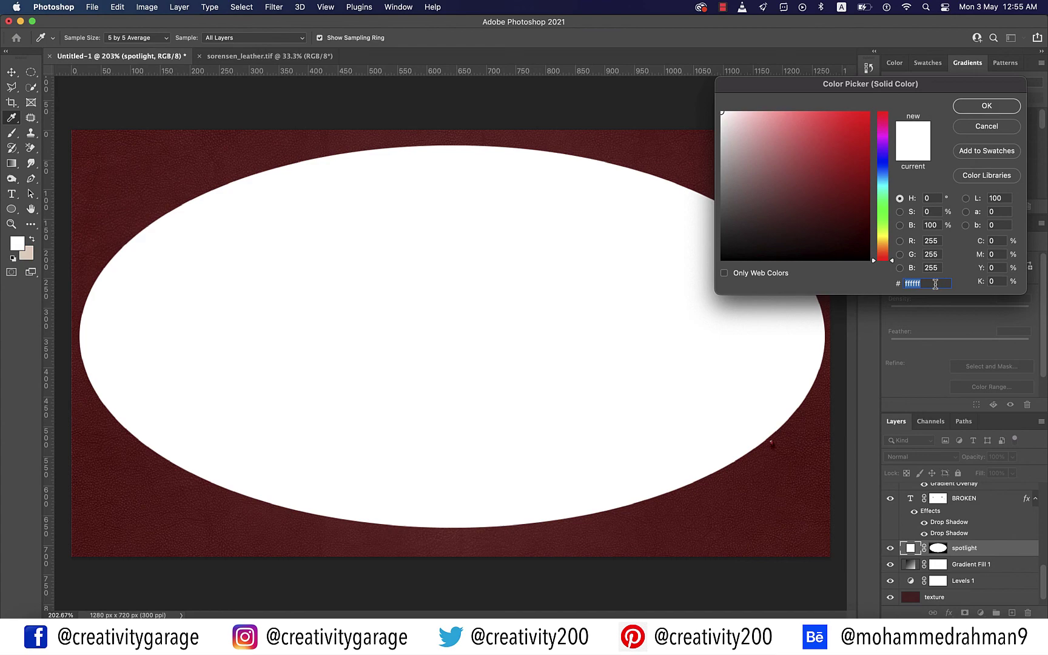
text(d6d6d6)
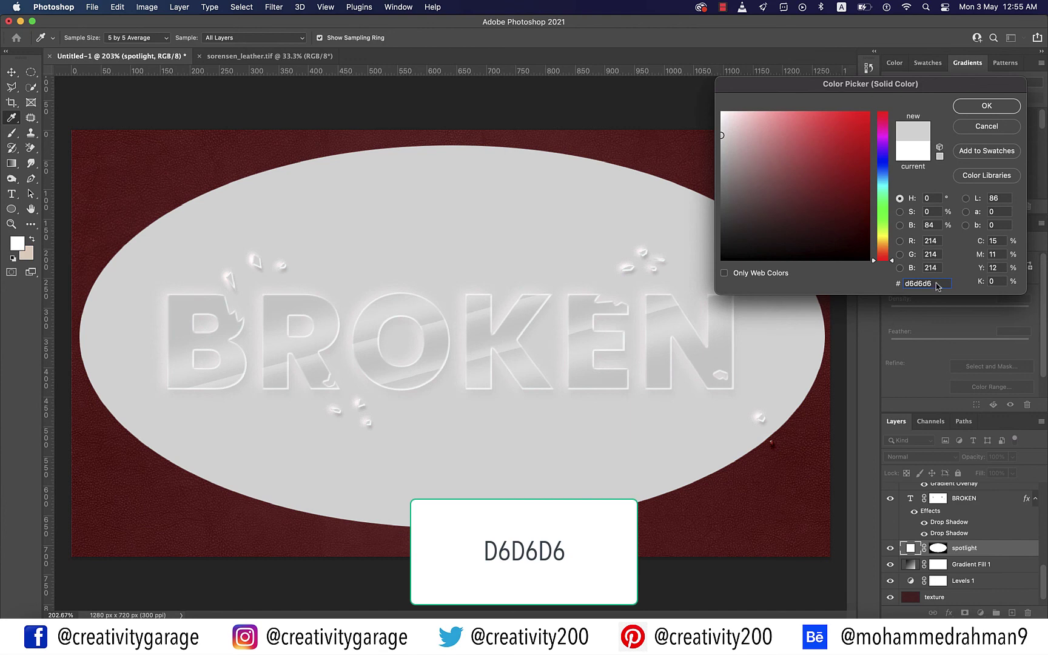
click(992, 109)
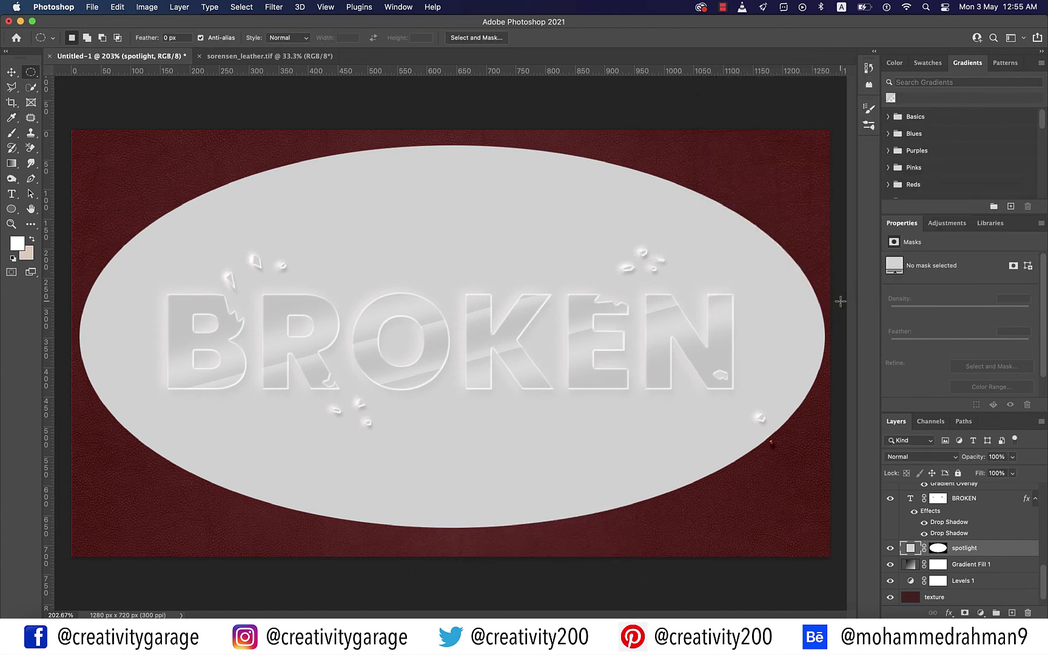
Convert the spotlight fill to a smart object and apply a Gaussian Blur with a 100-pixel radius
click(274, 7)
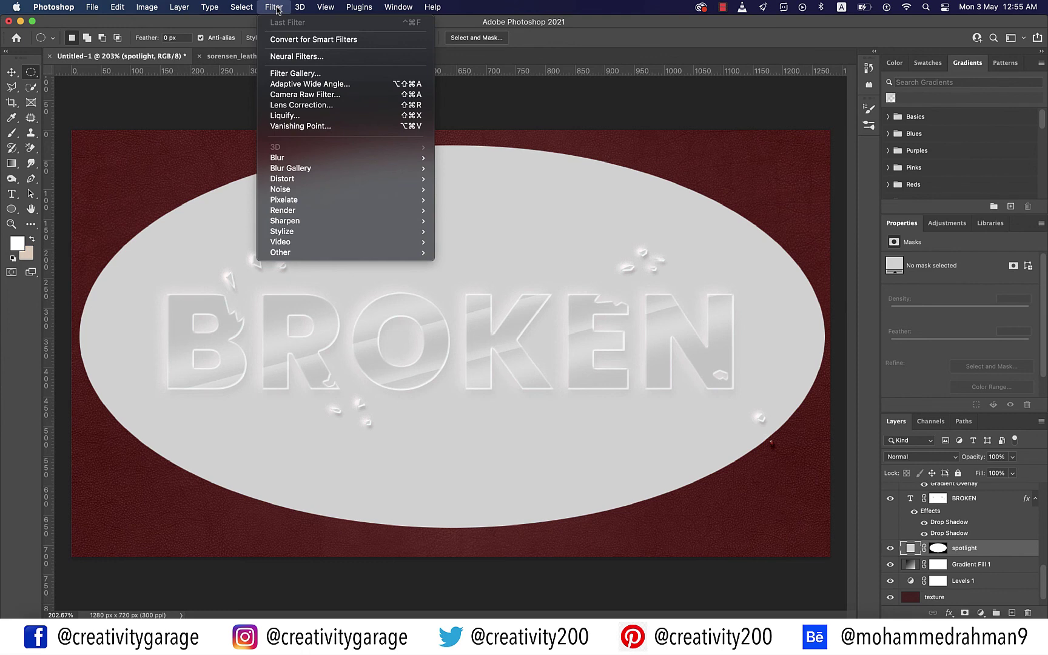
mouse_move(340, 158)
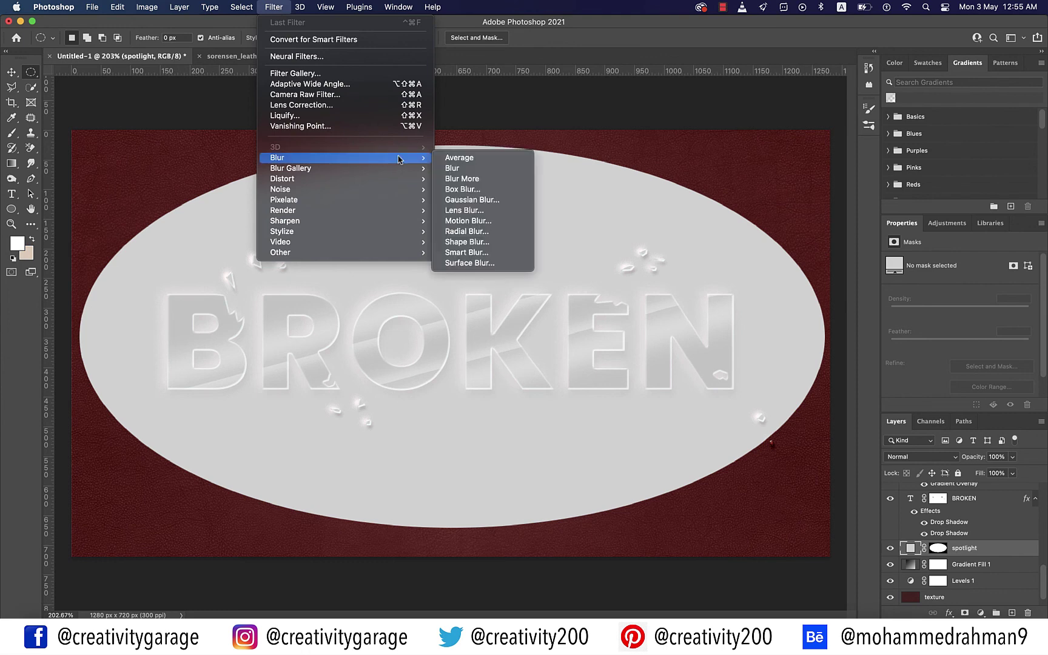
click(466, 206)
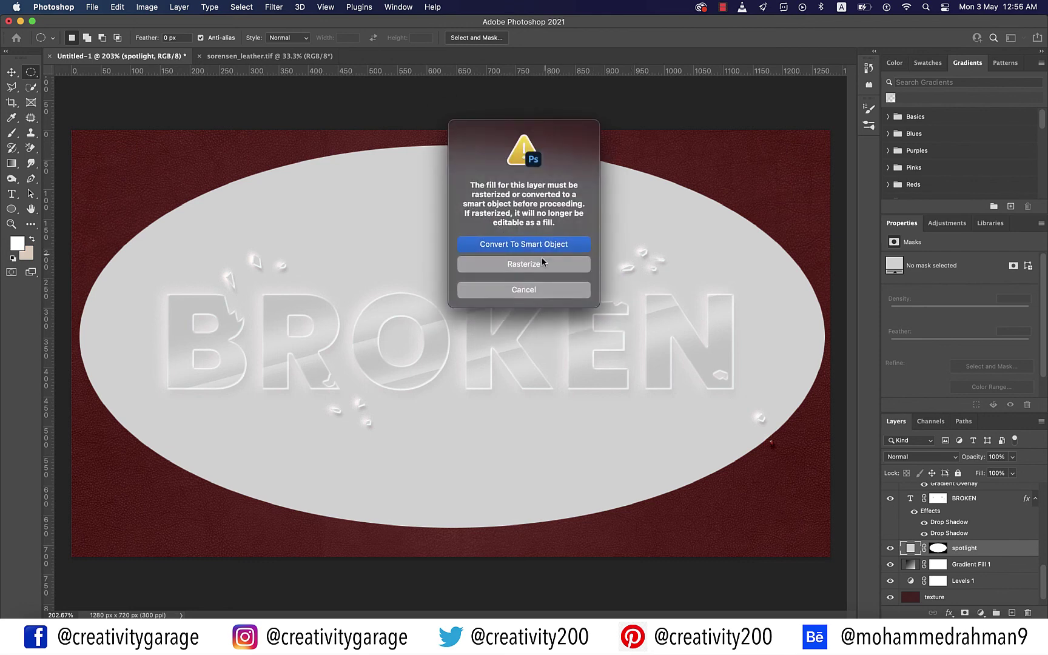
click(540, 245)
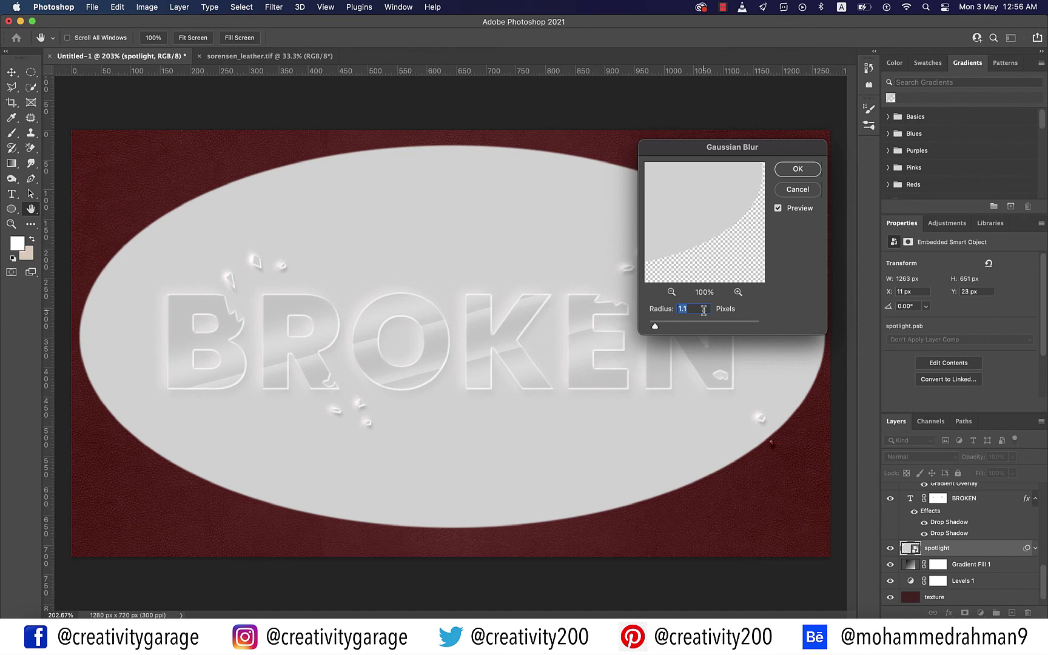
text(100)
click(797, 169)
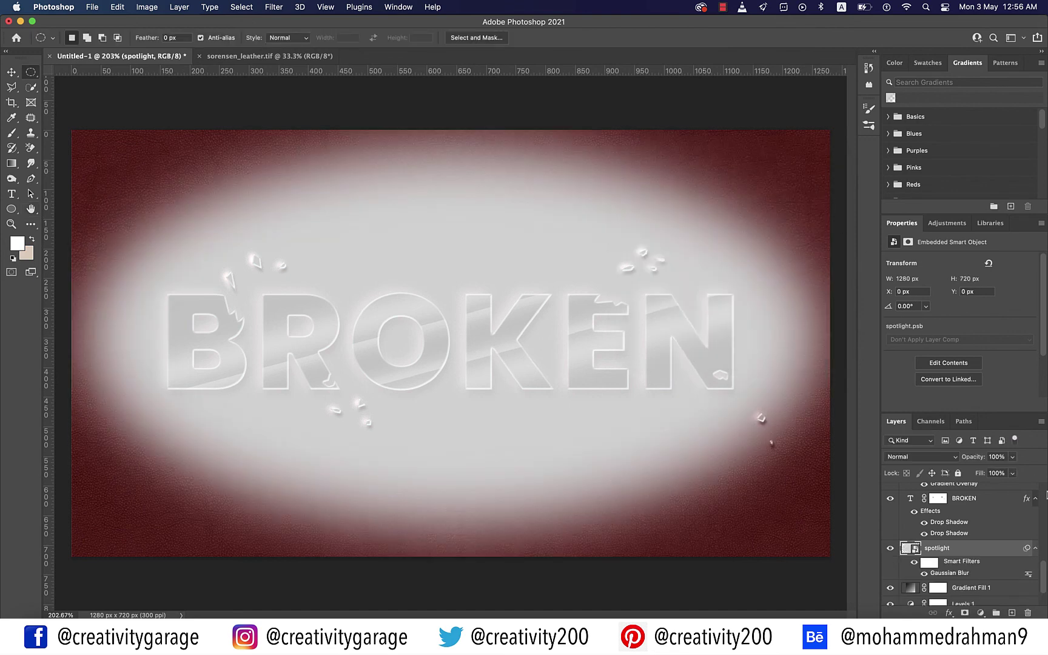
Set the spotlight layer's blend mode to Vivid Light and its opacity to 10%
click(954, 462)
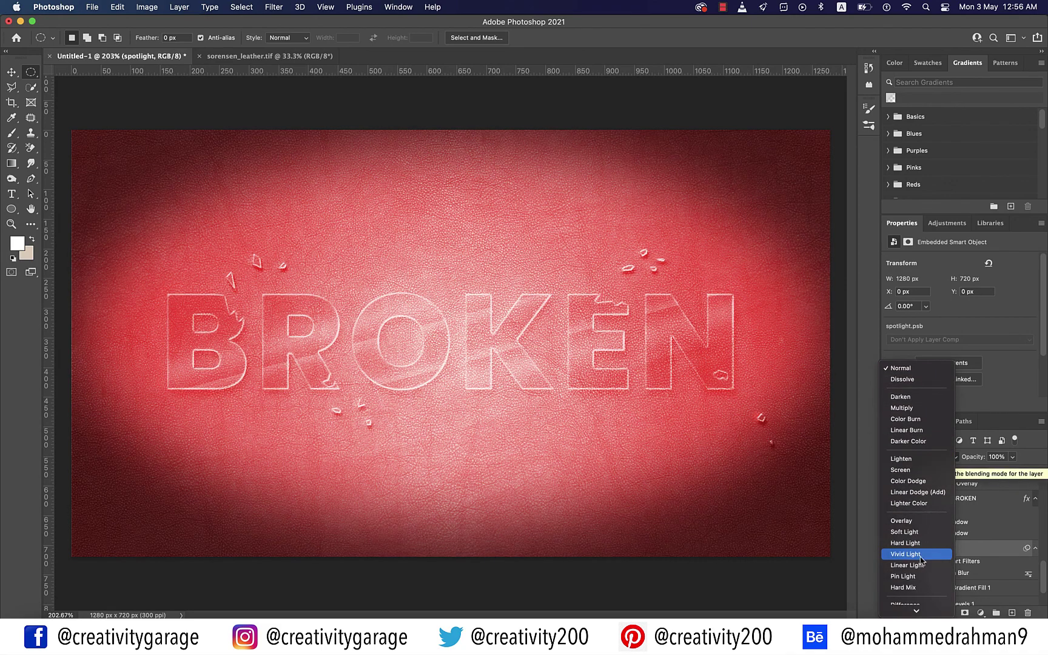
click(921, 556)
click(1011, 458)
text(10)
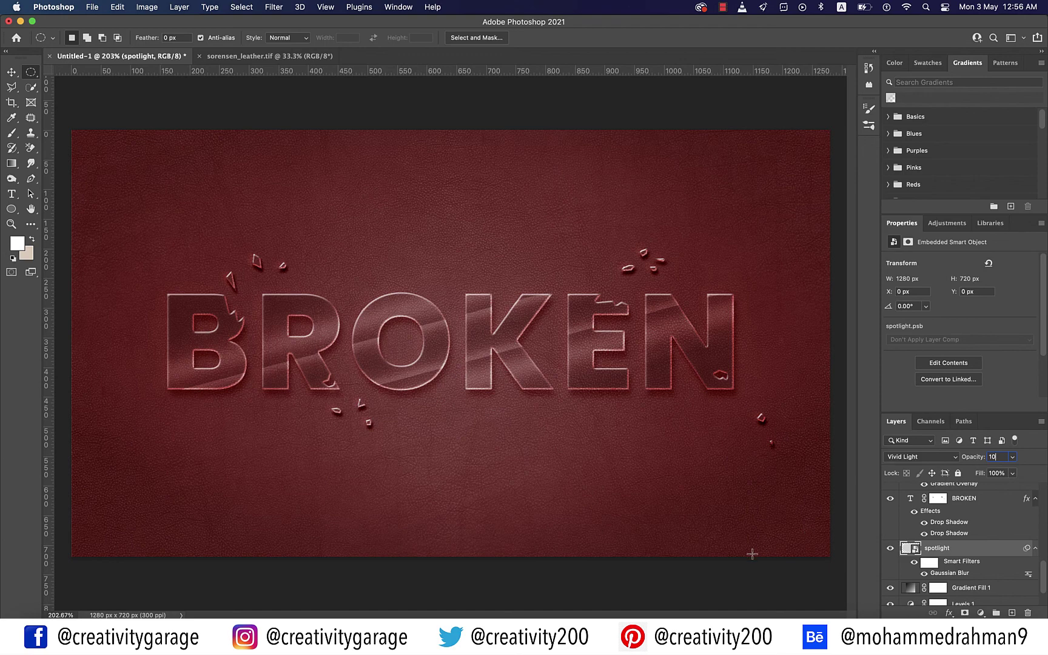
key(Return)
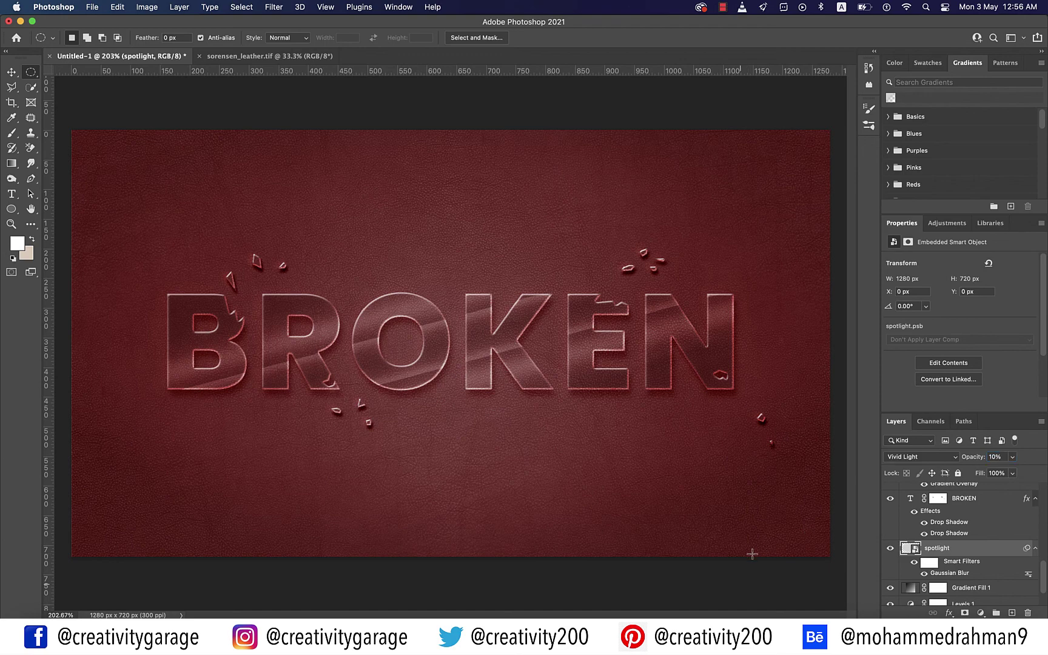